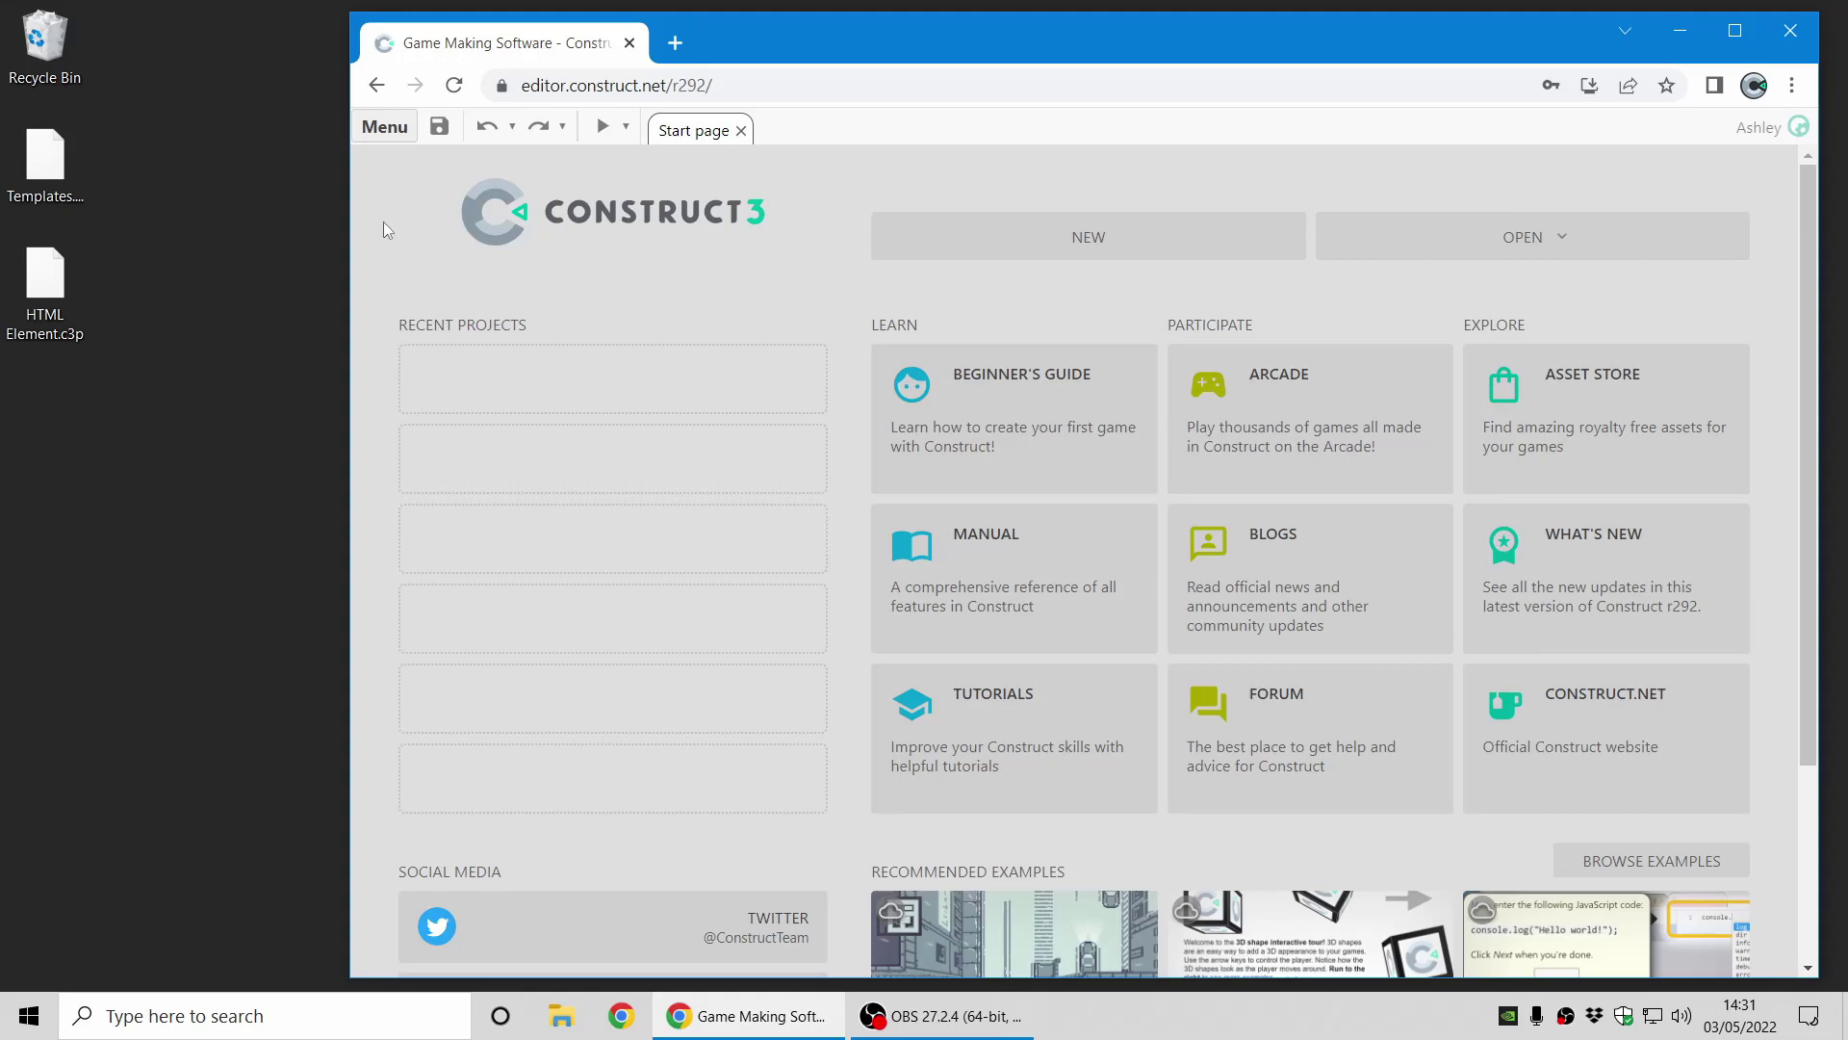
- Load Templates.c3p from the desktop and tilt three of its piggy sprites
click(51, 175)
drag(51, 175, 885, 287)
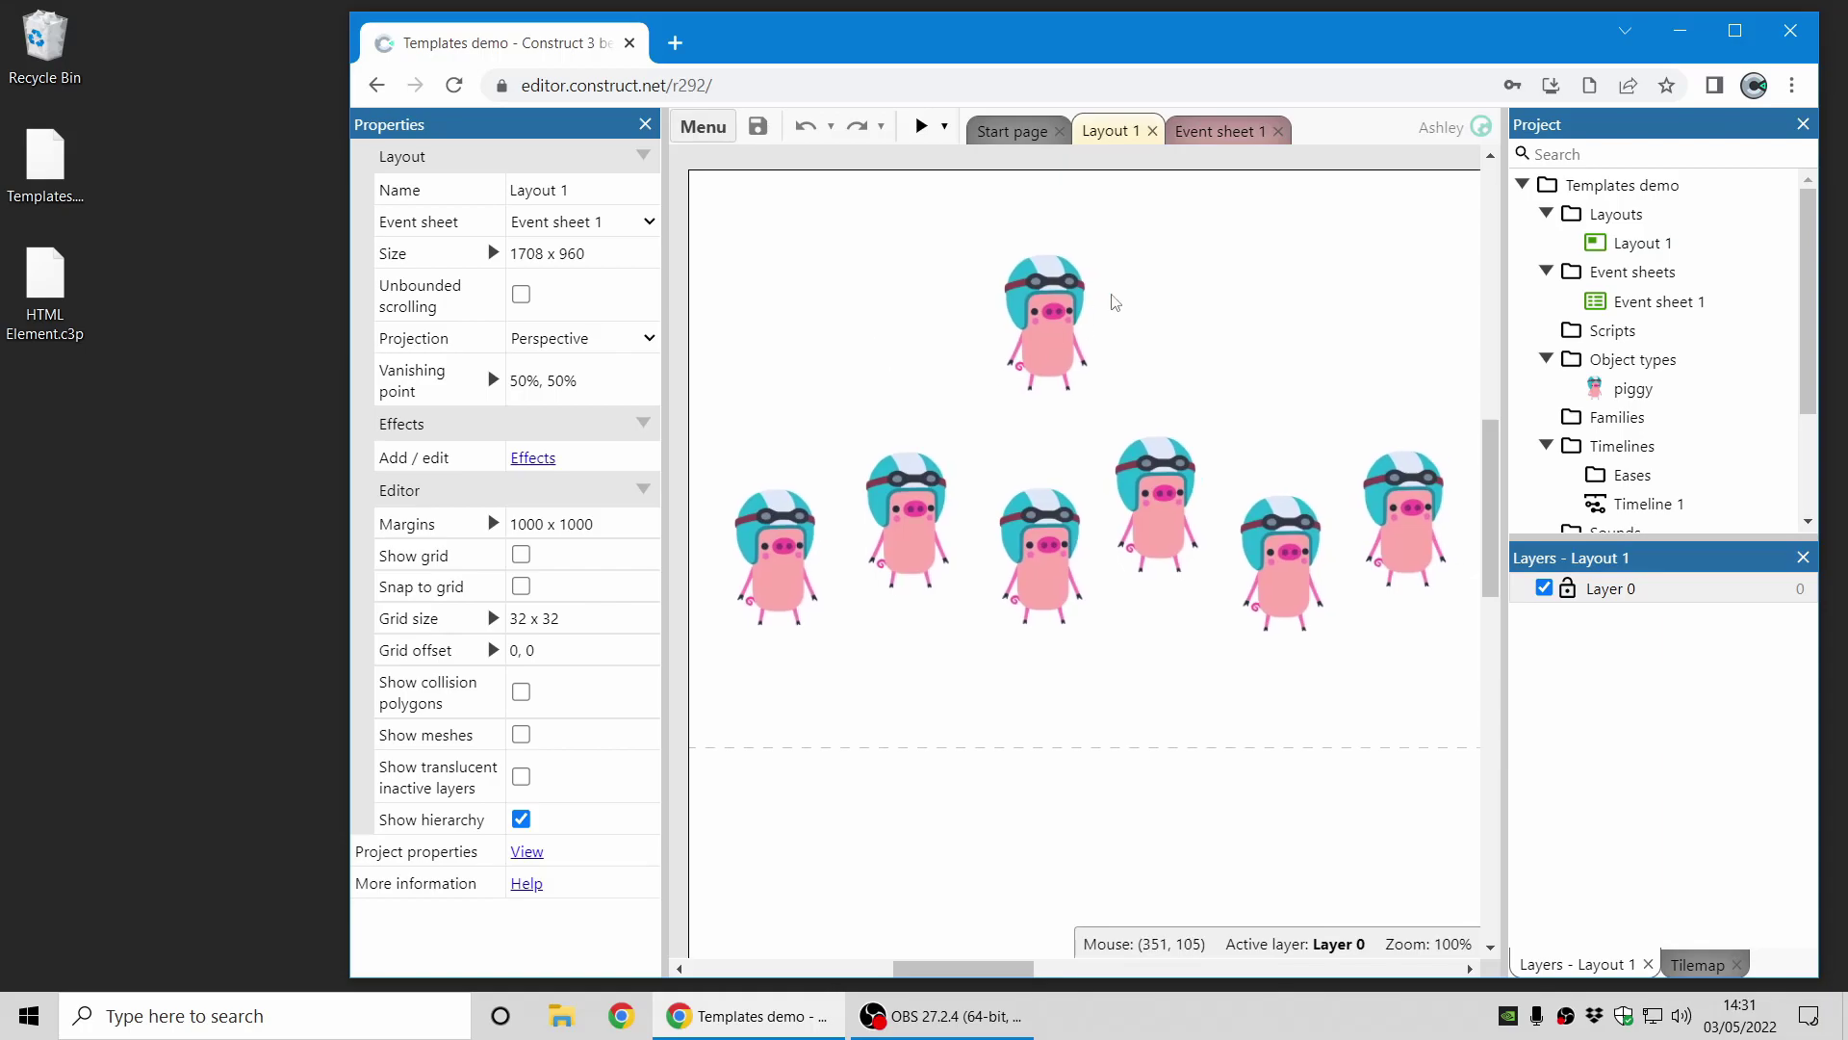
click(1046, 324)
drag(1109, 406, 1038, 454)
click(1122, 553)
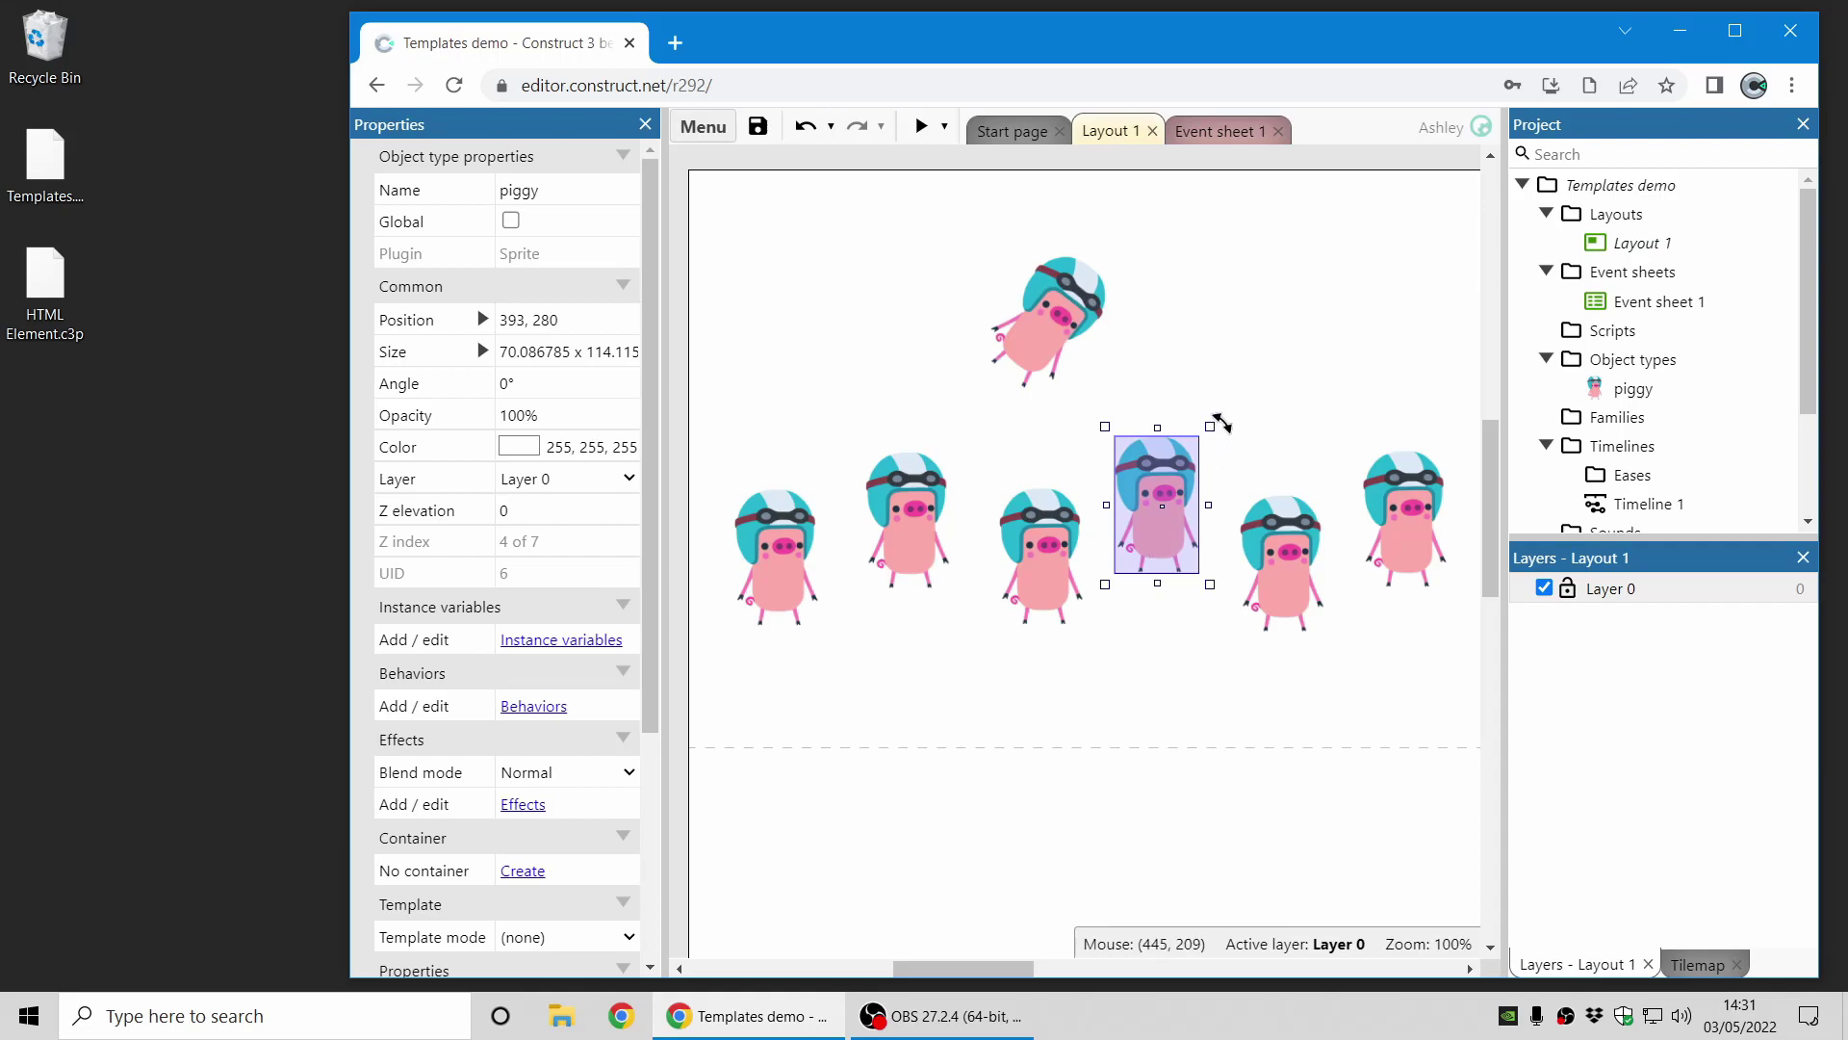
drag(1217, 417, 1196, 362)
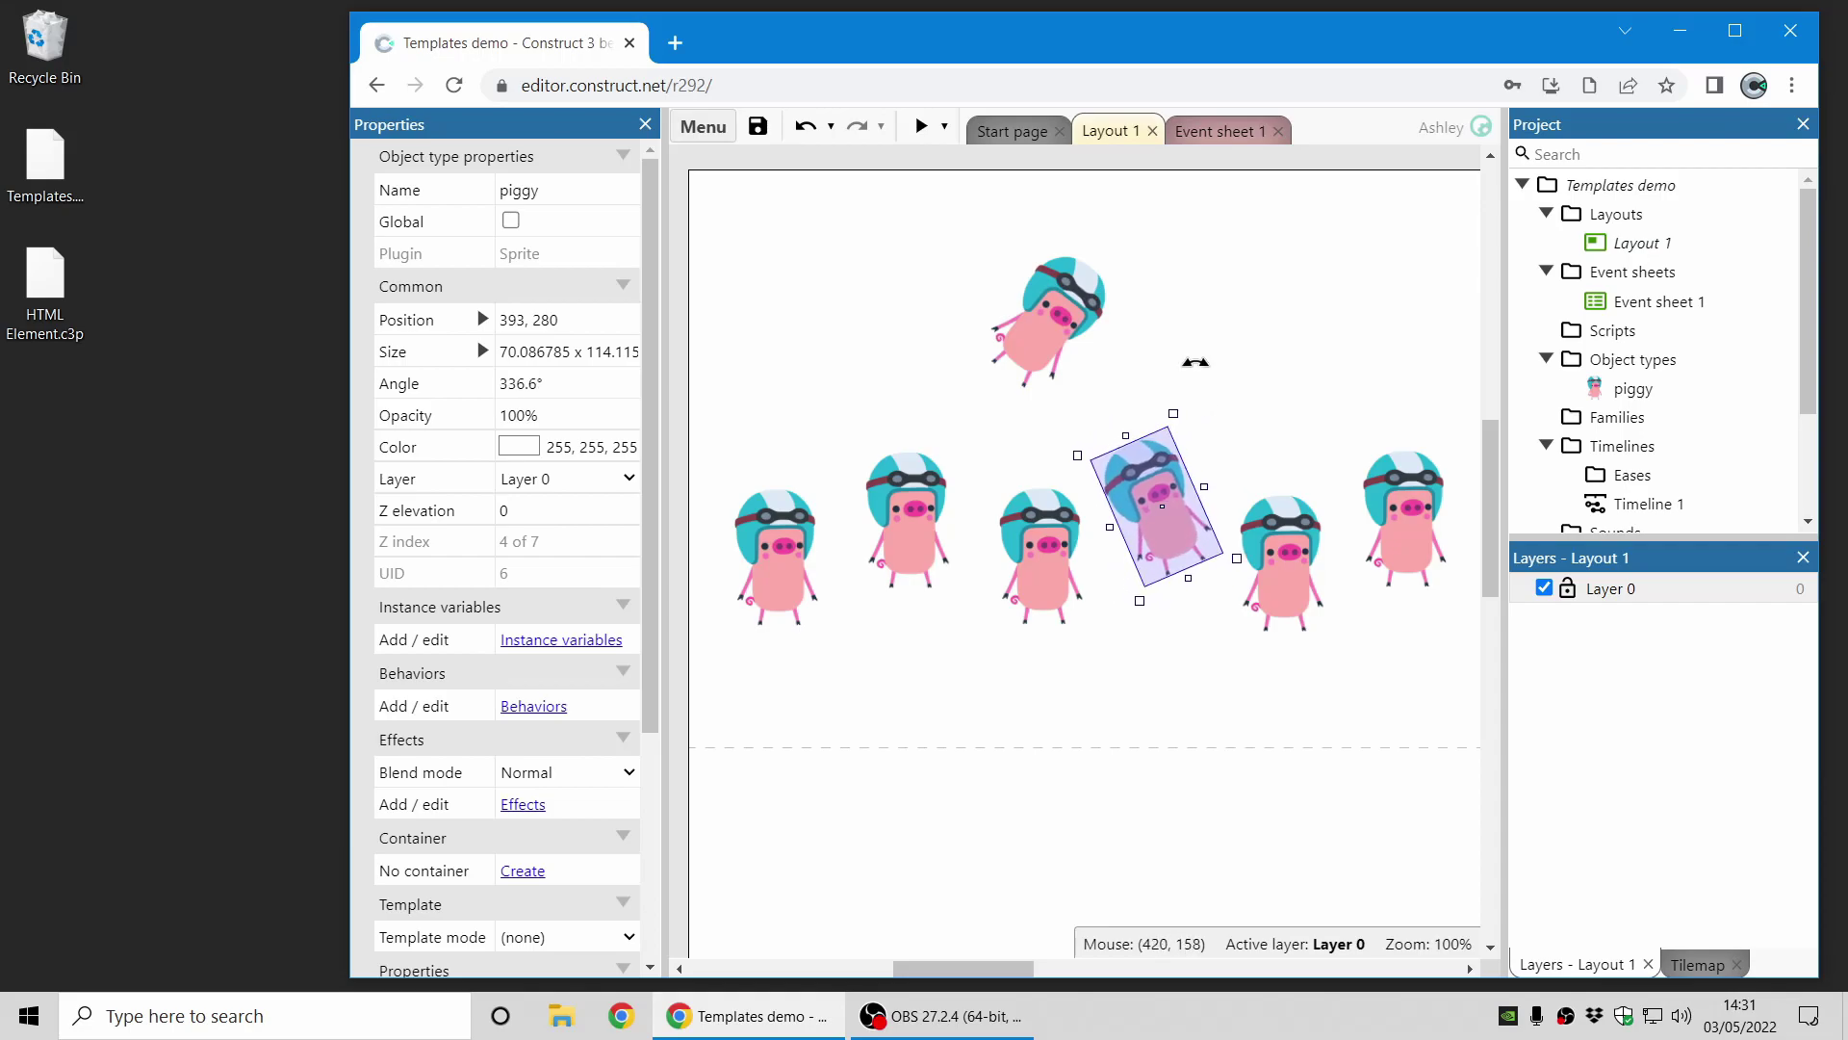
click(918, 556)
drag(963, 606, 938, 617)
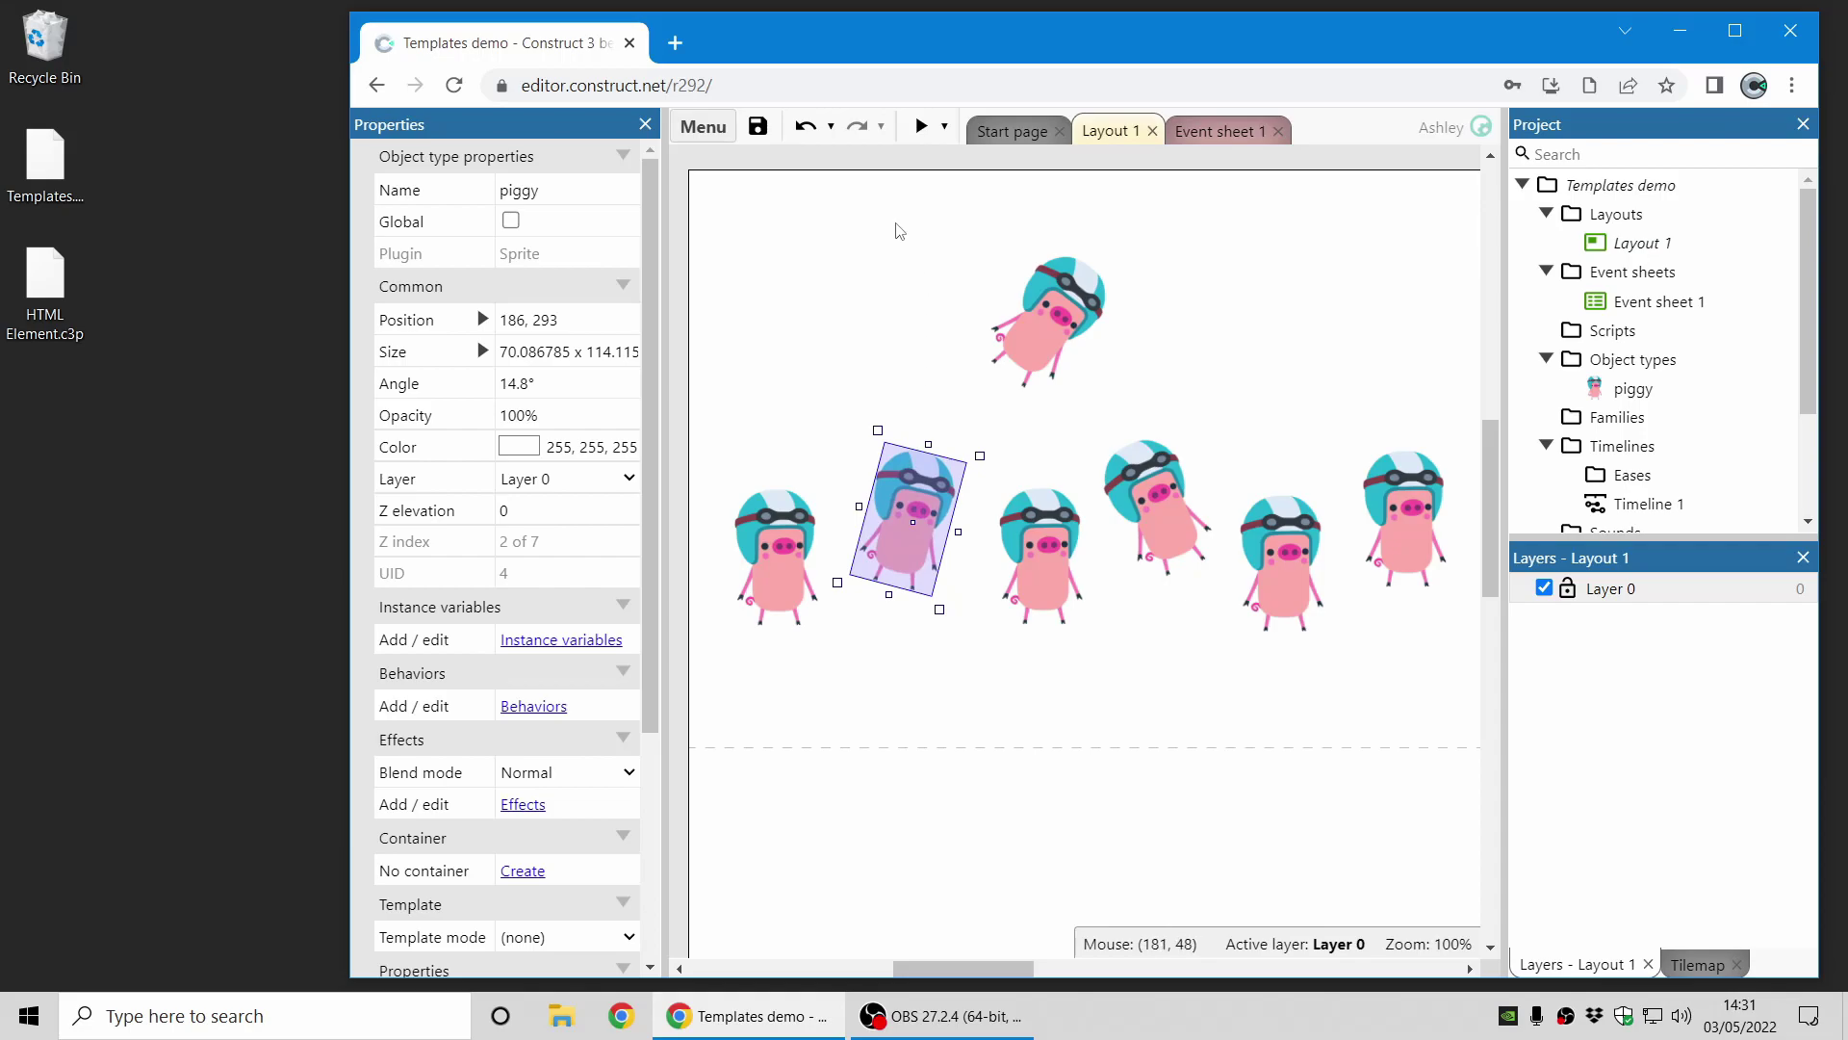
- Undo the three rotations so every piggy stands upright, then select the top piggy
click(806, 127)
click(806, 127)
click(807, 127)
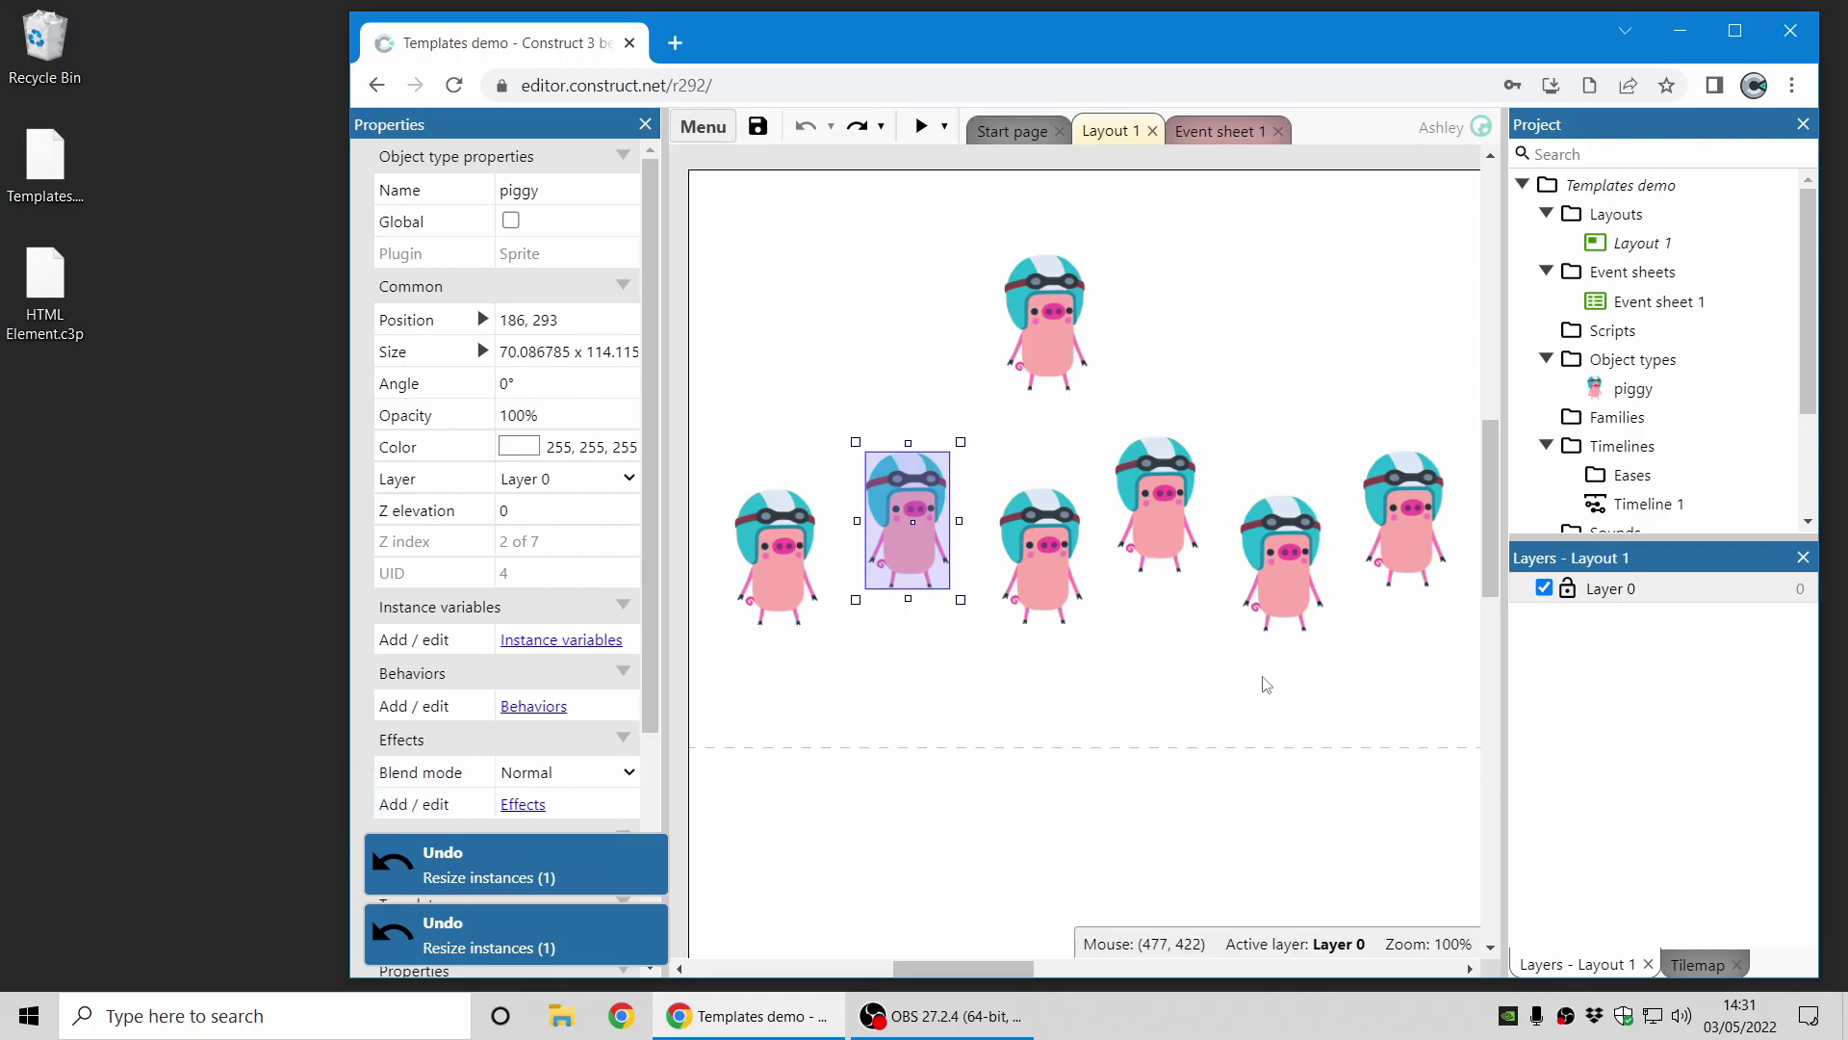
click(1269, 709)
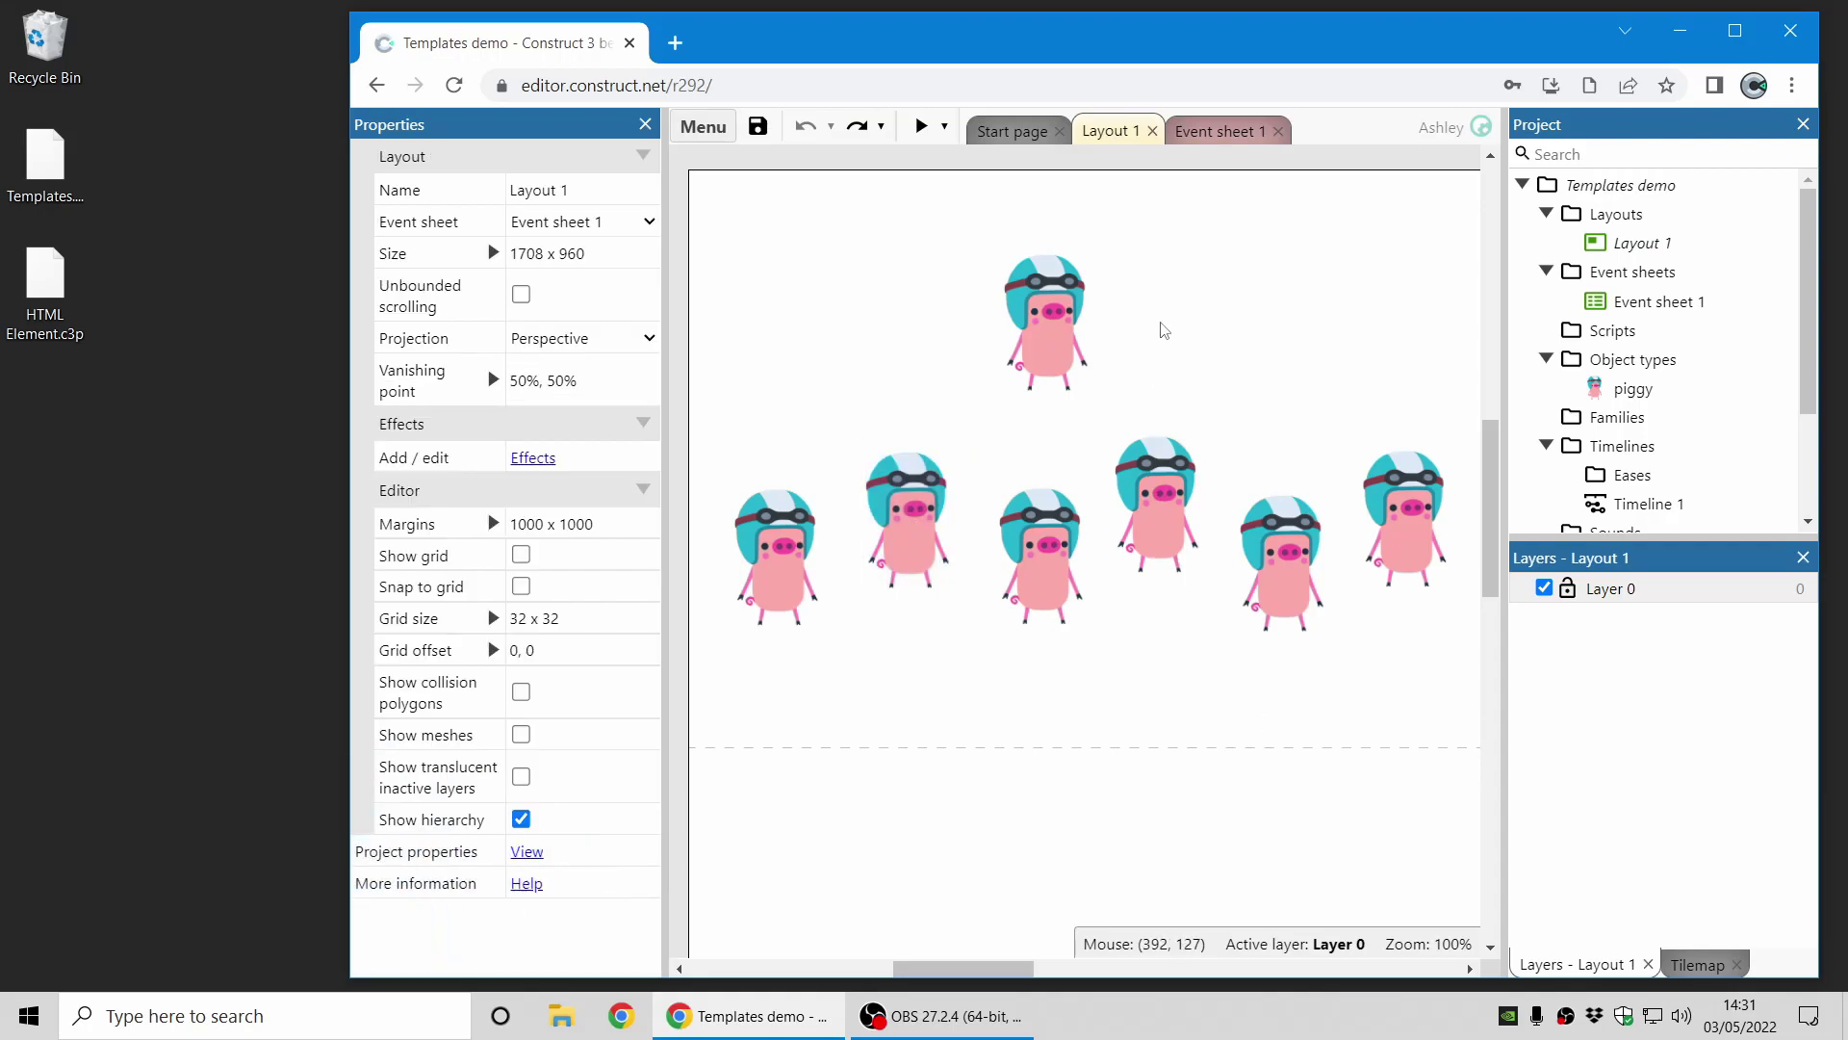
click(1083, 332)
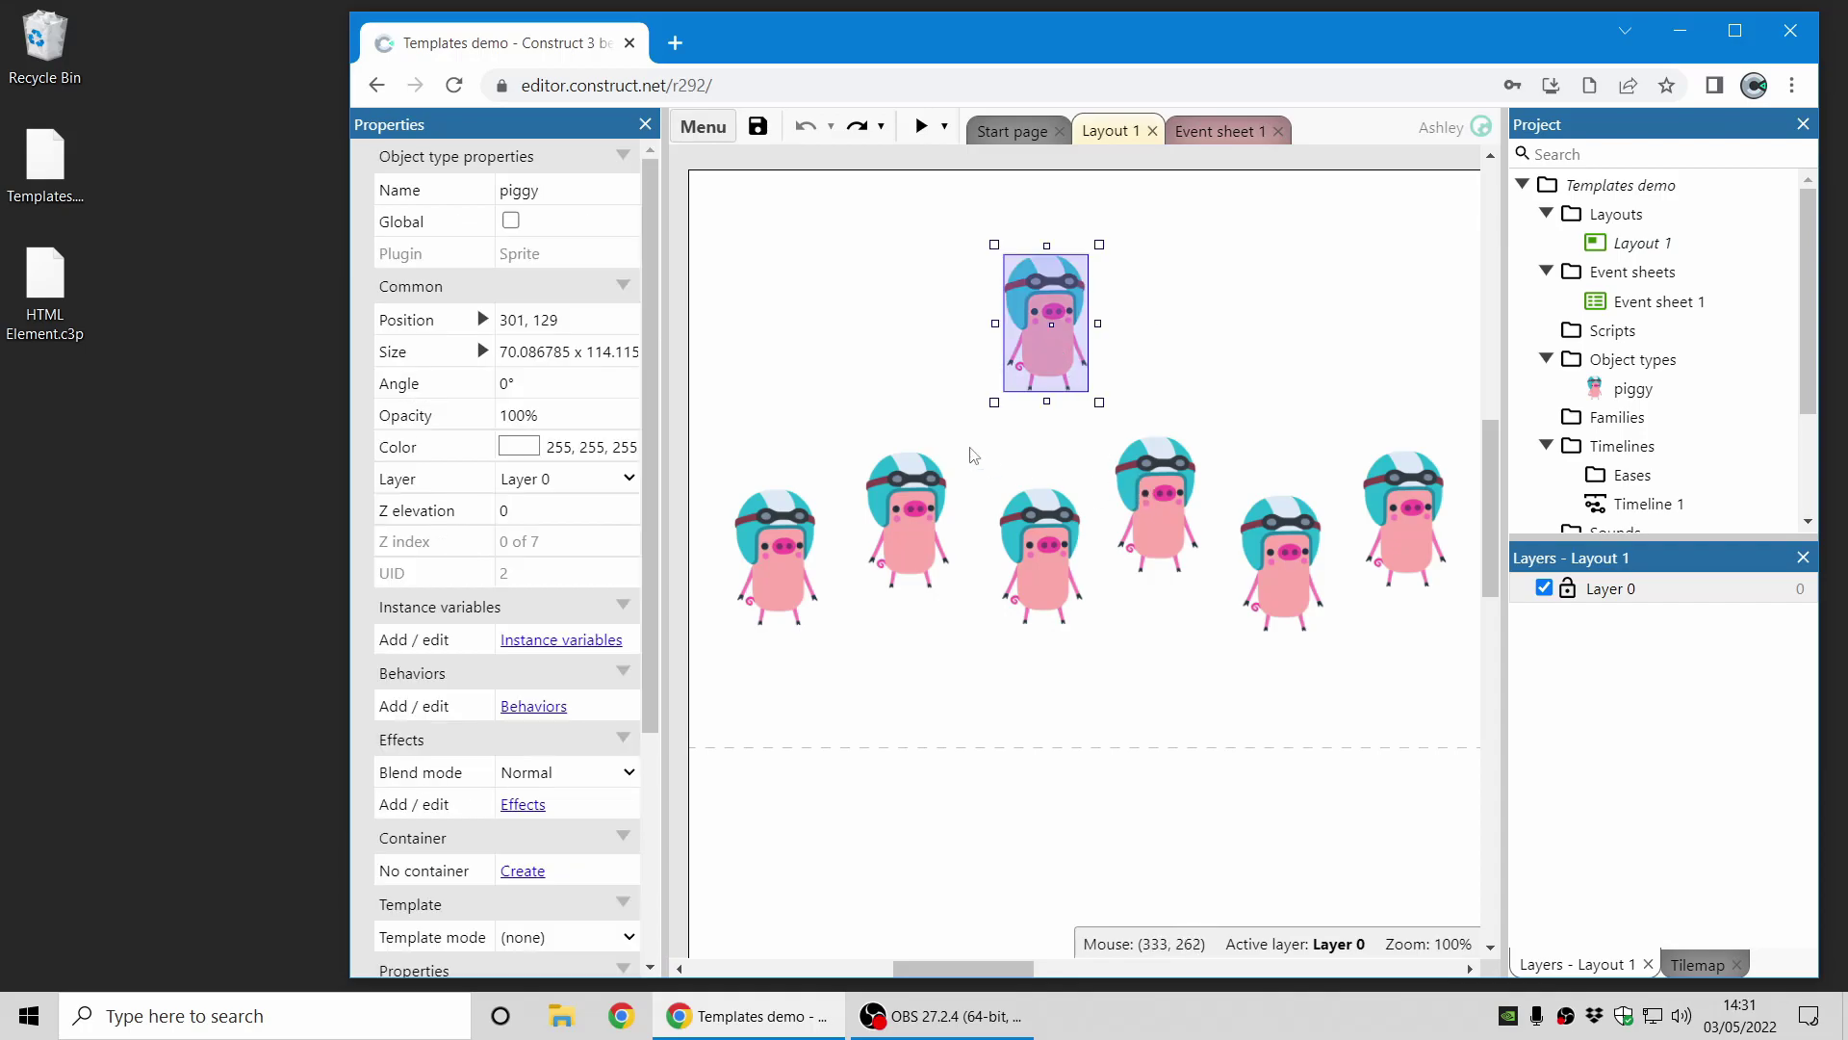
- Set the top piggy's Template mode to Template with the template name 'mypiggy'
scroll(420, 726, down, 1)
scroll(420, 726, down, 2)
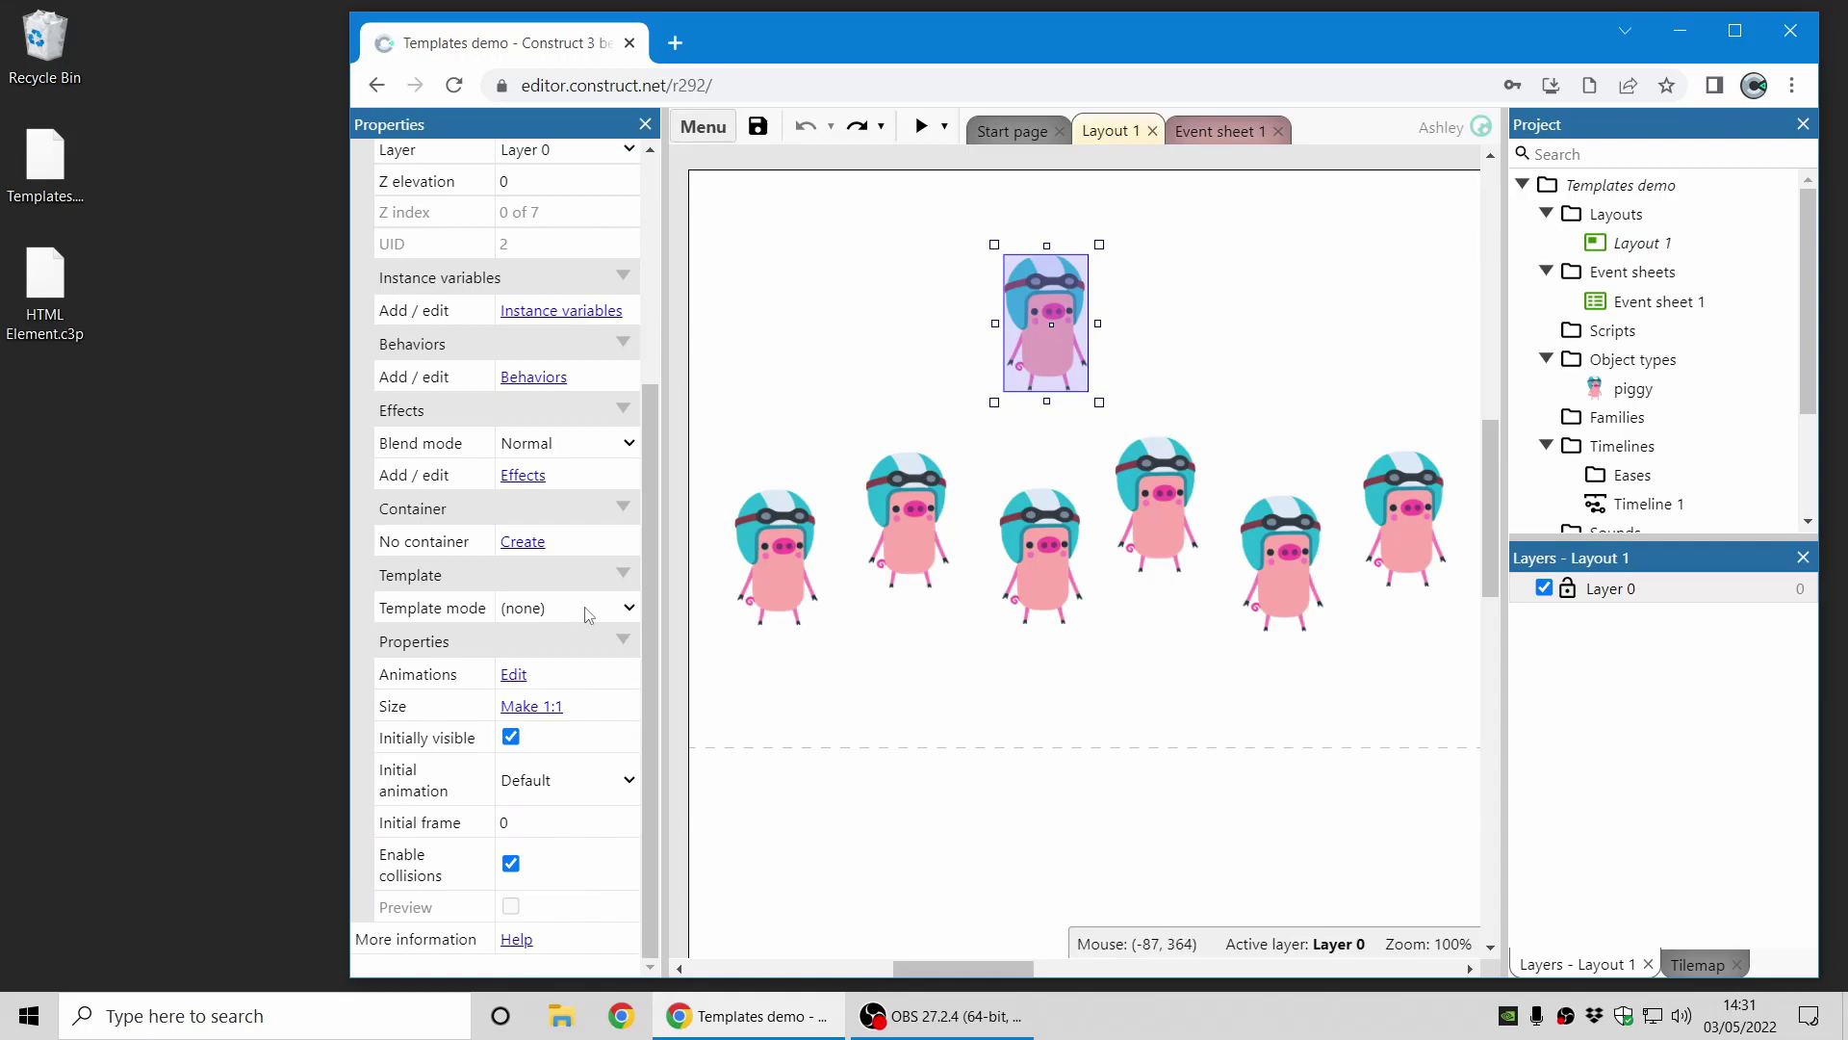
click(589, 612)
click(586, 654)
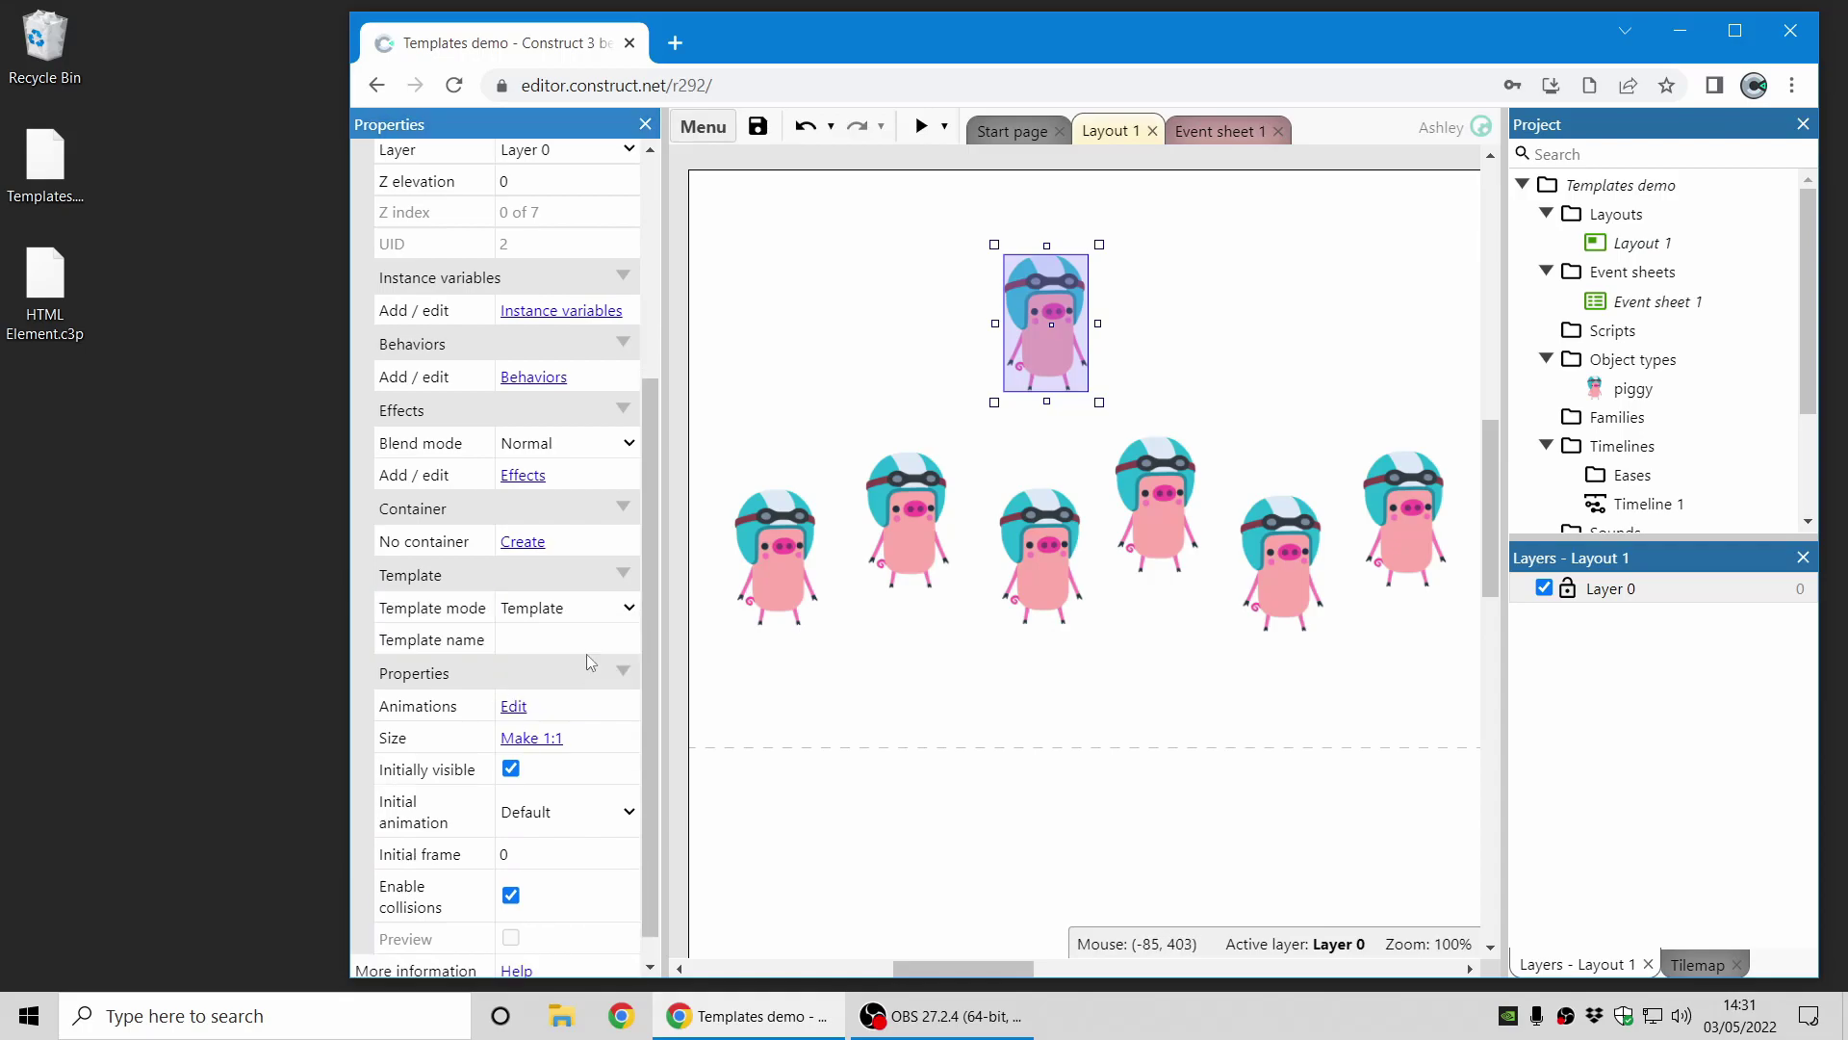
click(593, 637)
text(mypiggy)
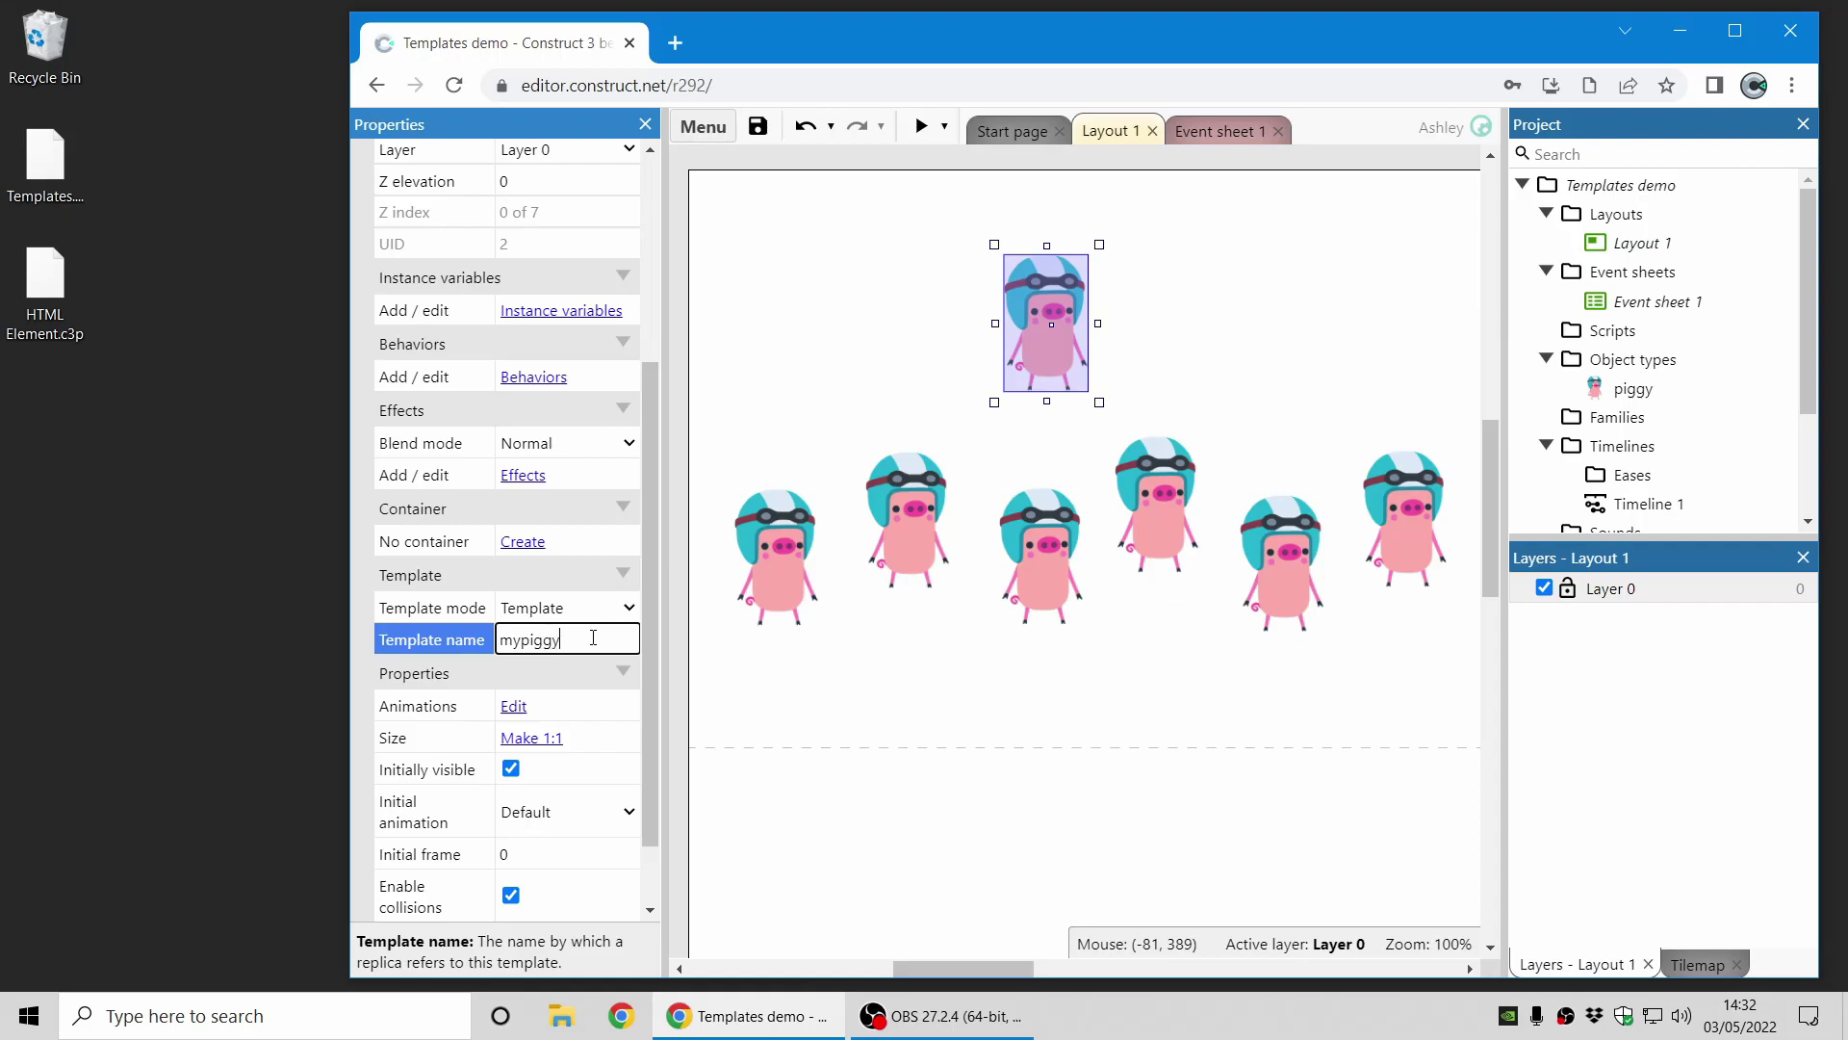
key(Return)
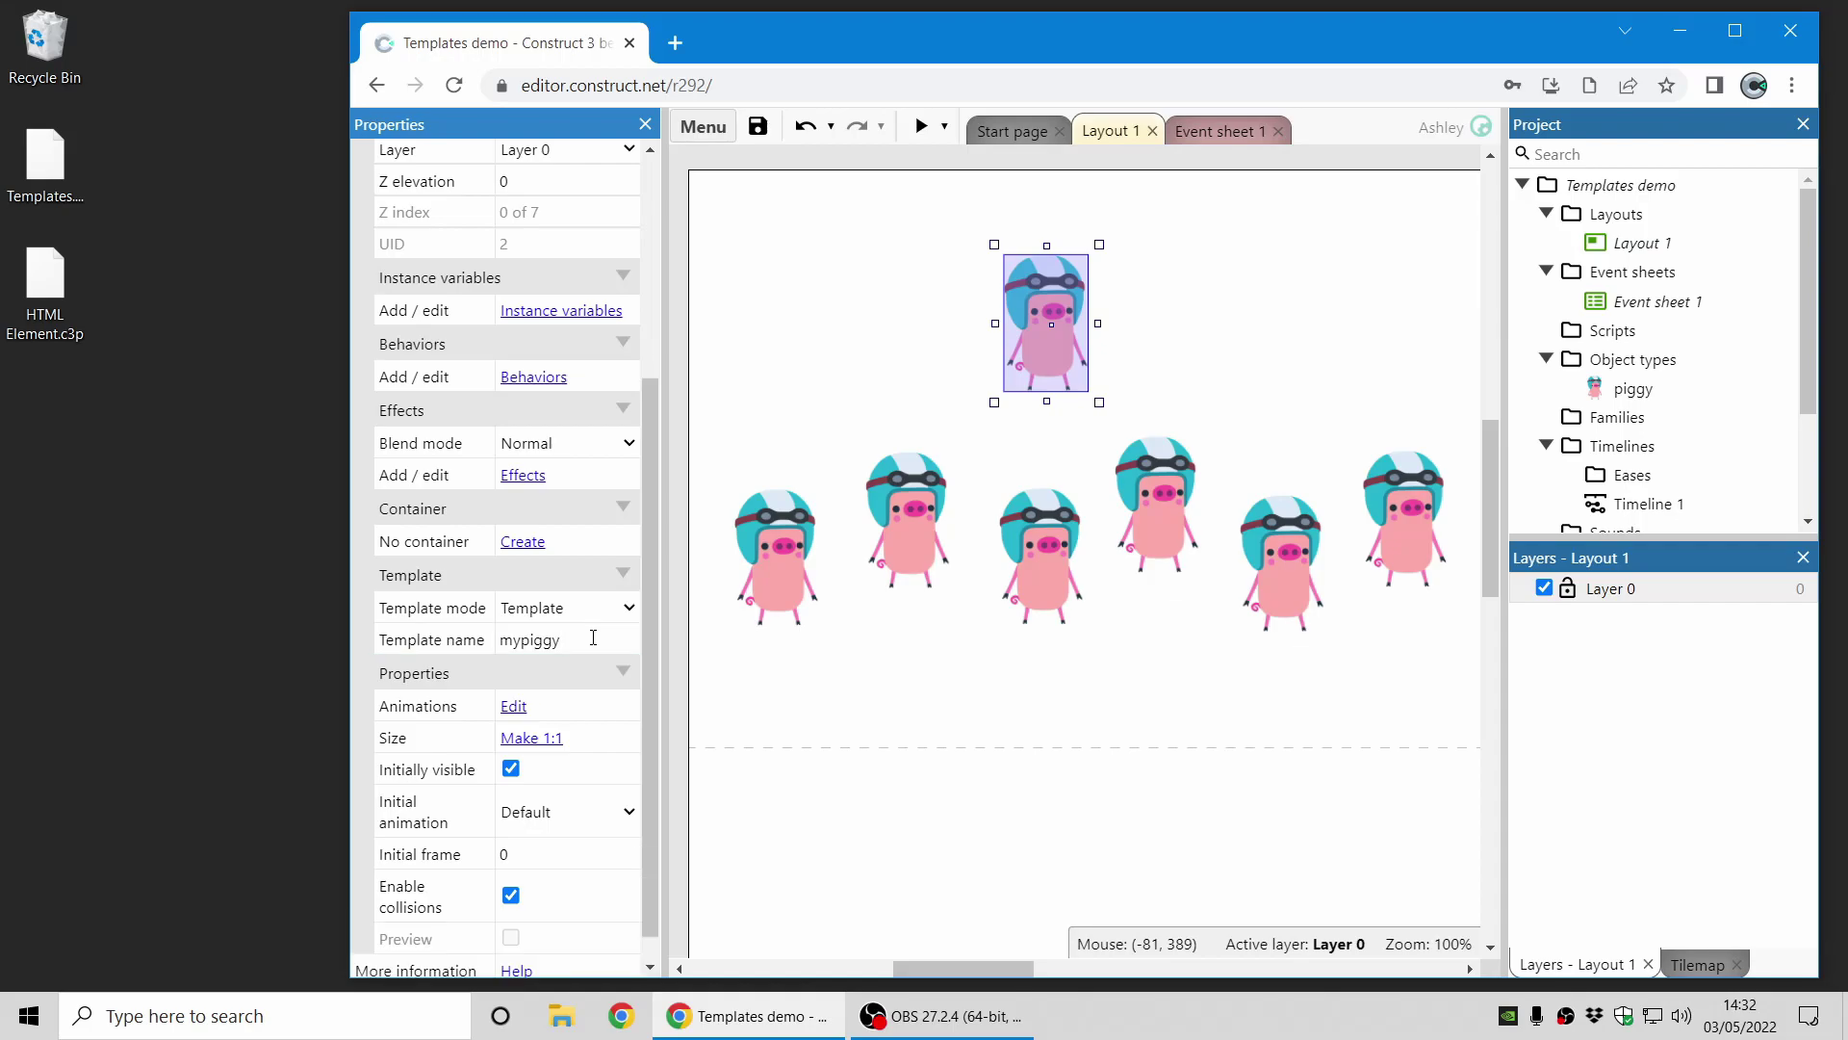
- Set the six lower piggies' Template mode to Replica with 'mypiggy' as Template source
drag(695, 367, 1329, 743)
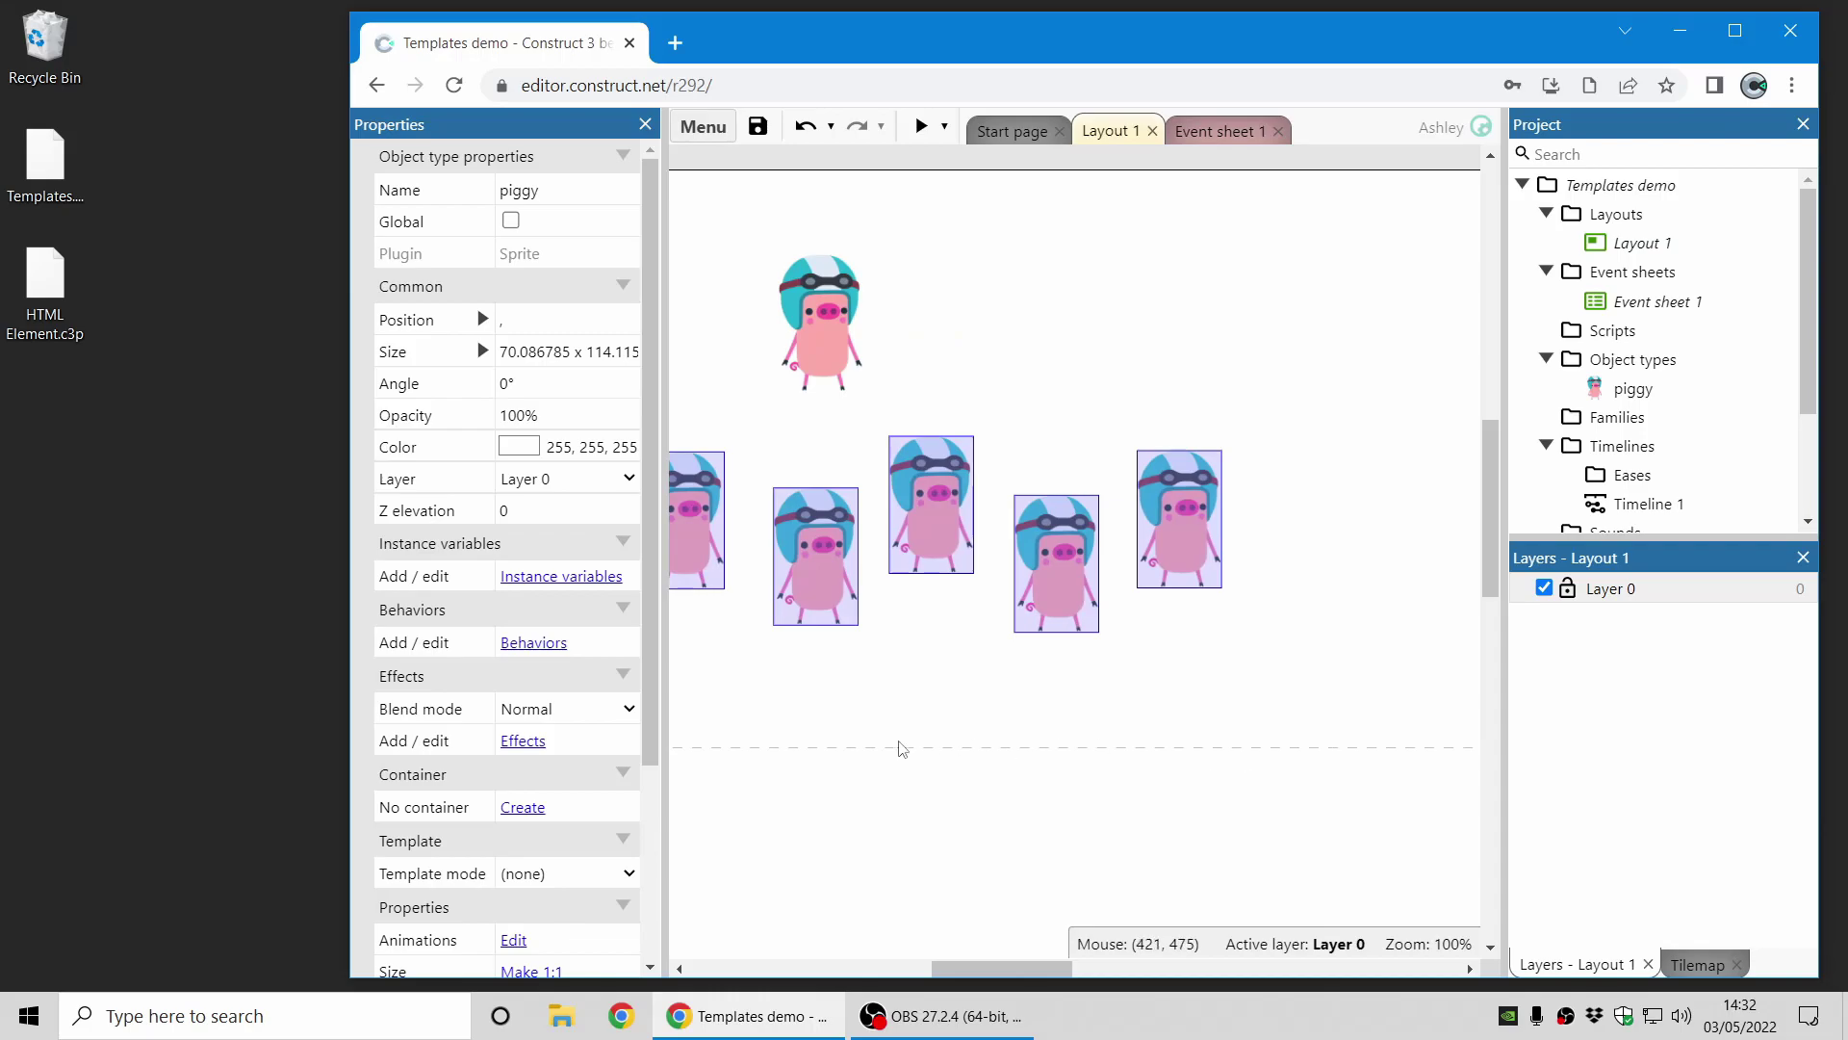
middle_drag(902, 749, 1118, 735)
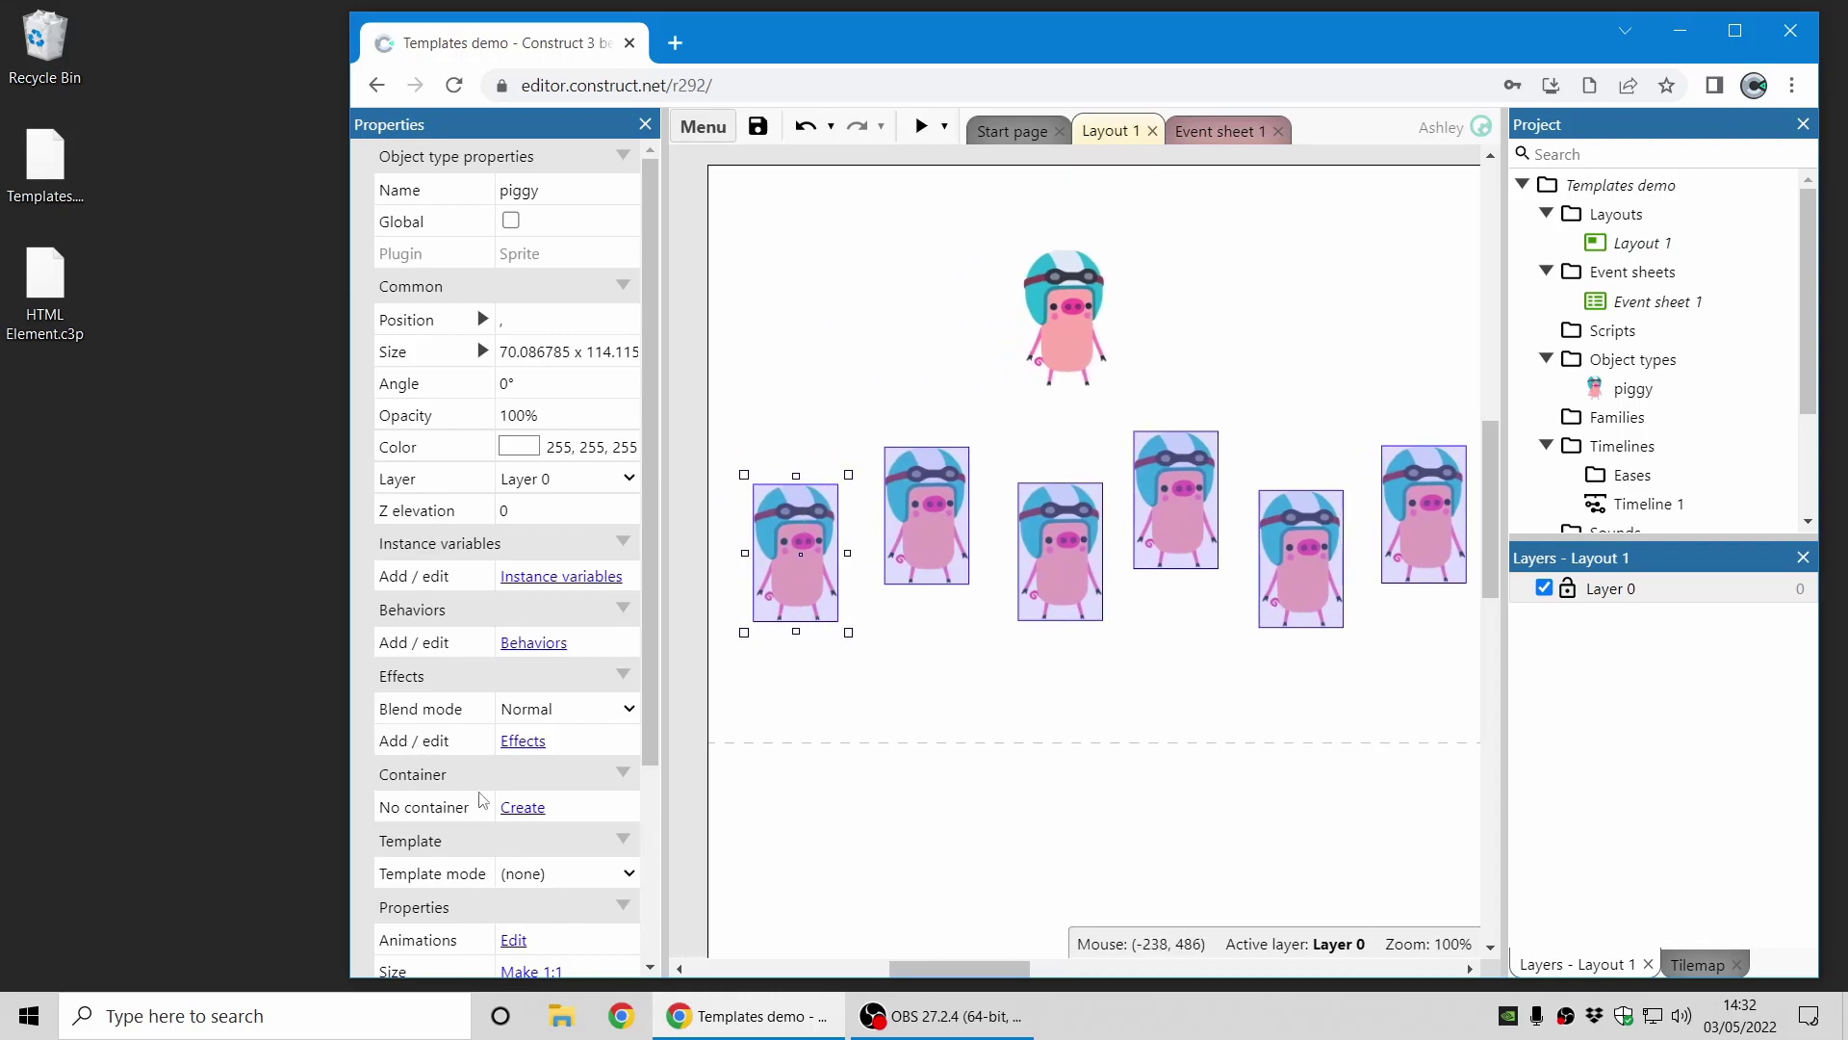
click(560, 873)
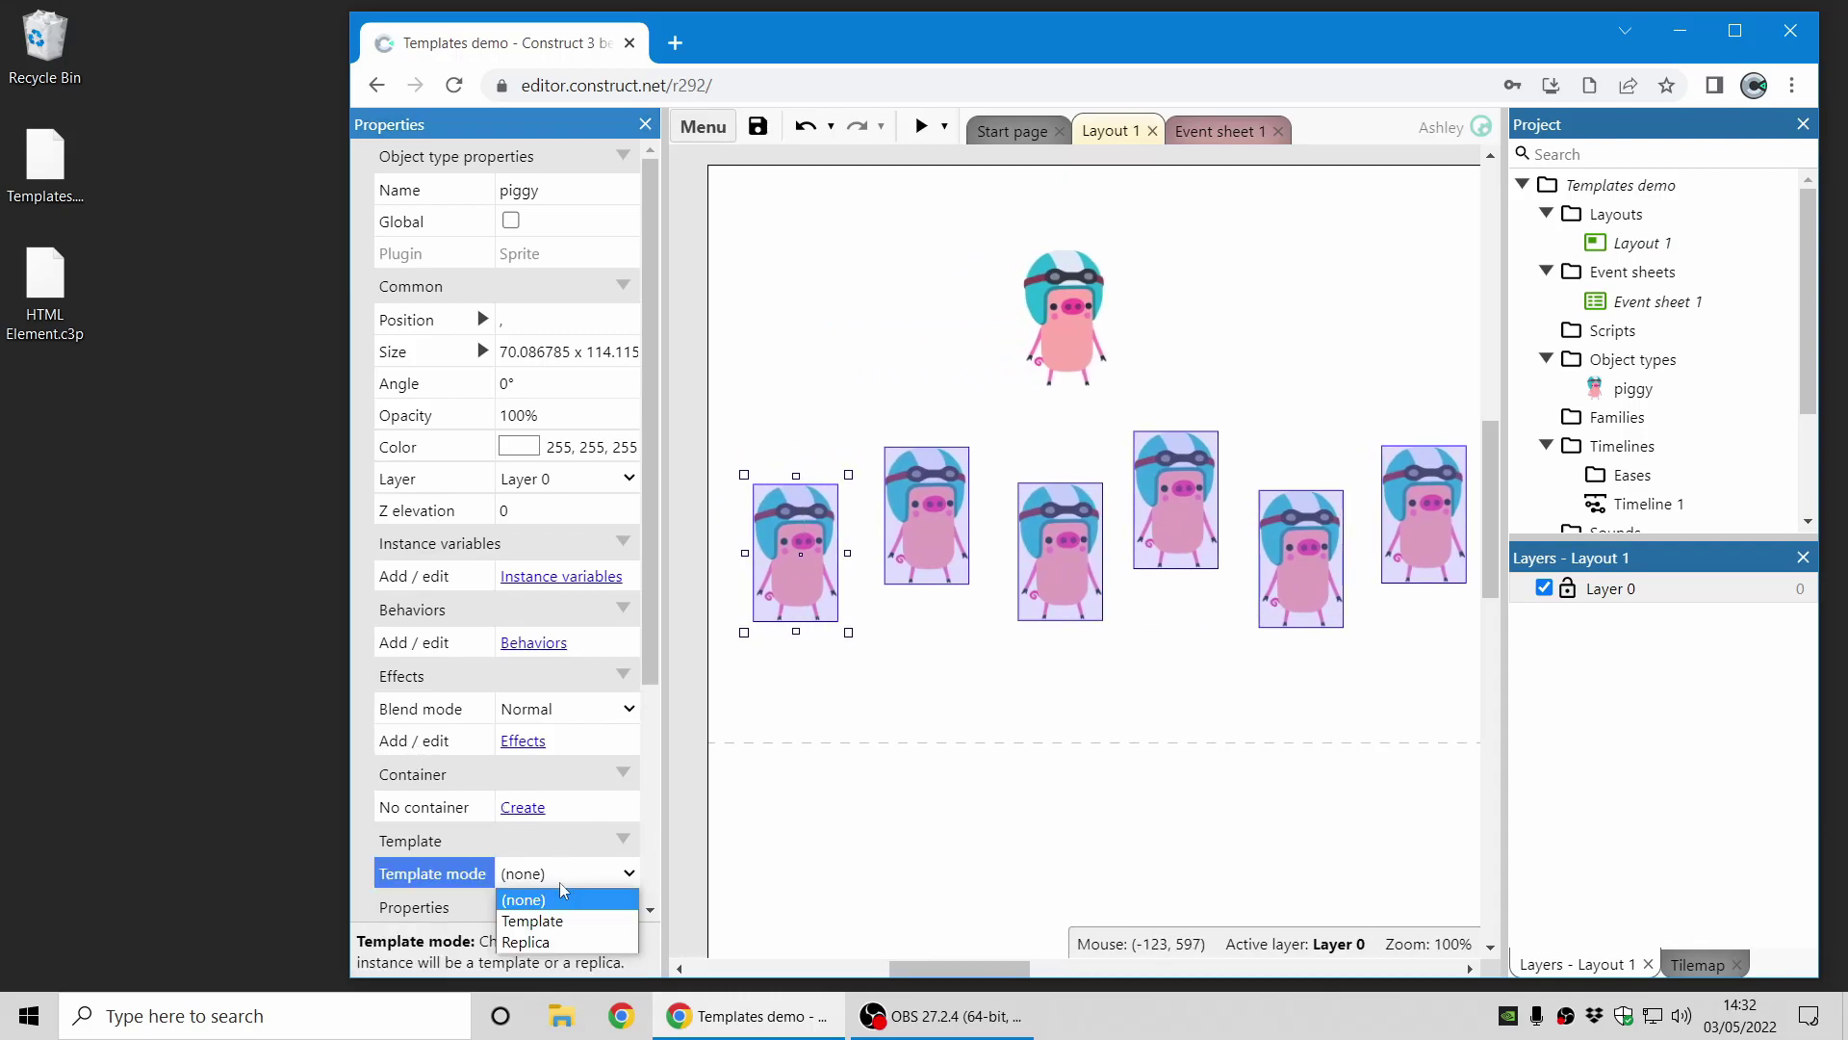
click(558, 942)
scroll(556, 780, down, 1)
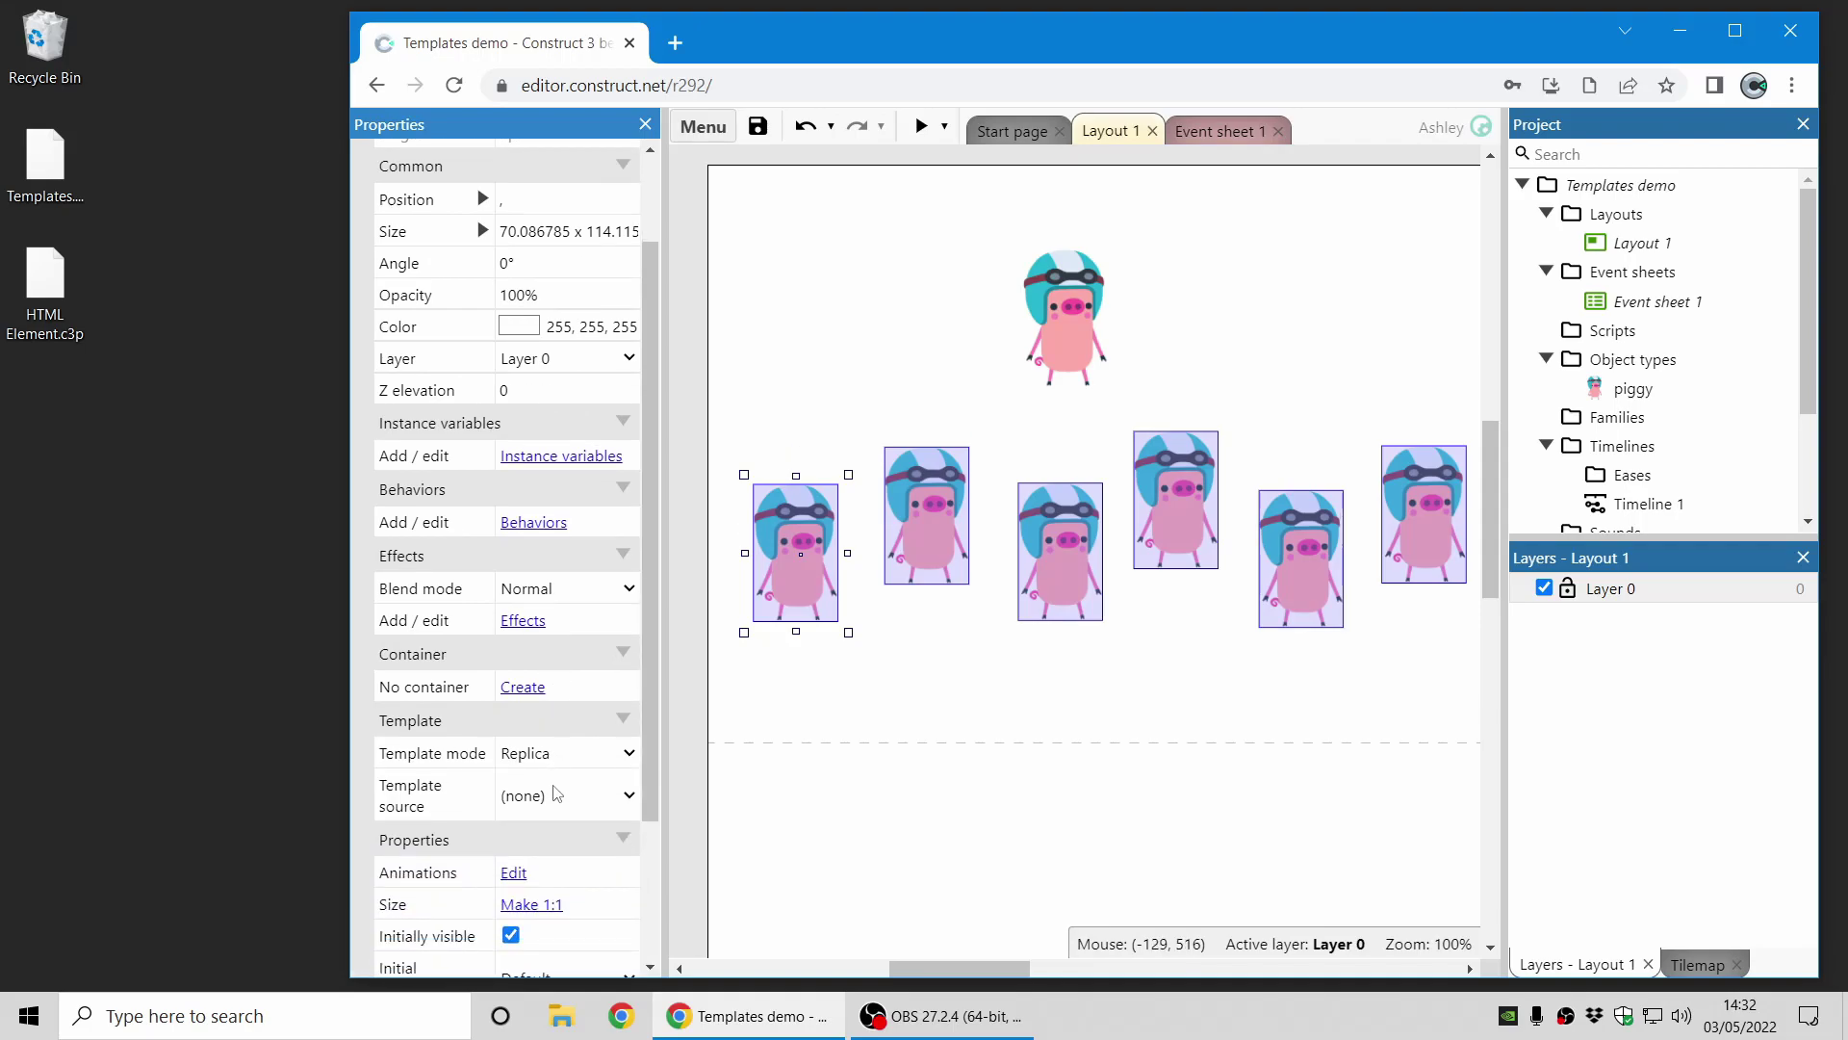
click(575, 802)
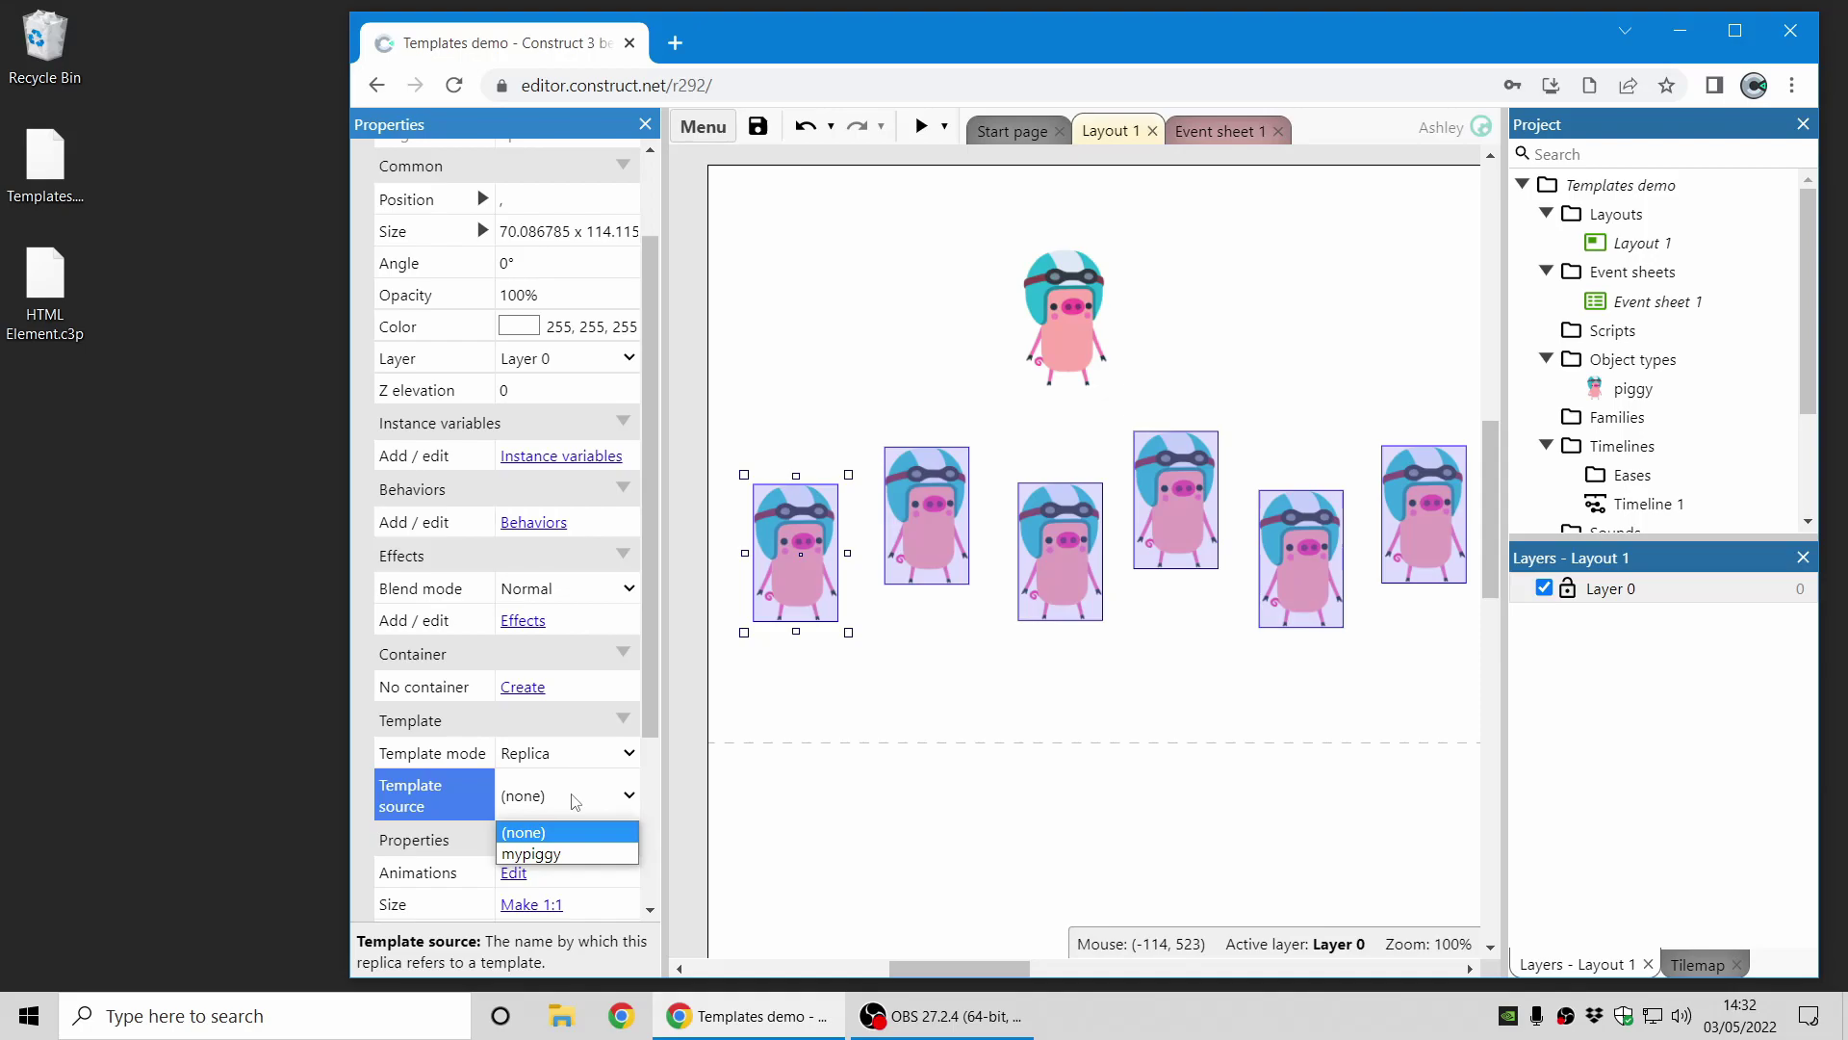
click(531, 854)
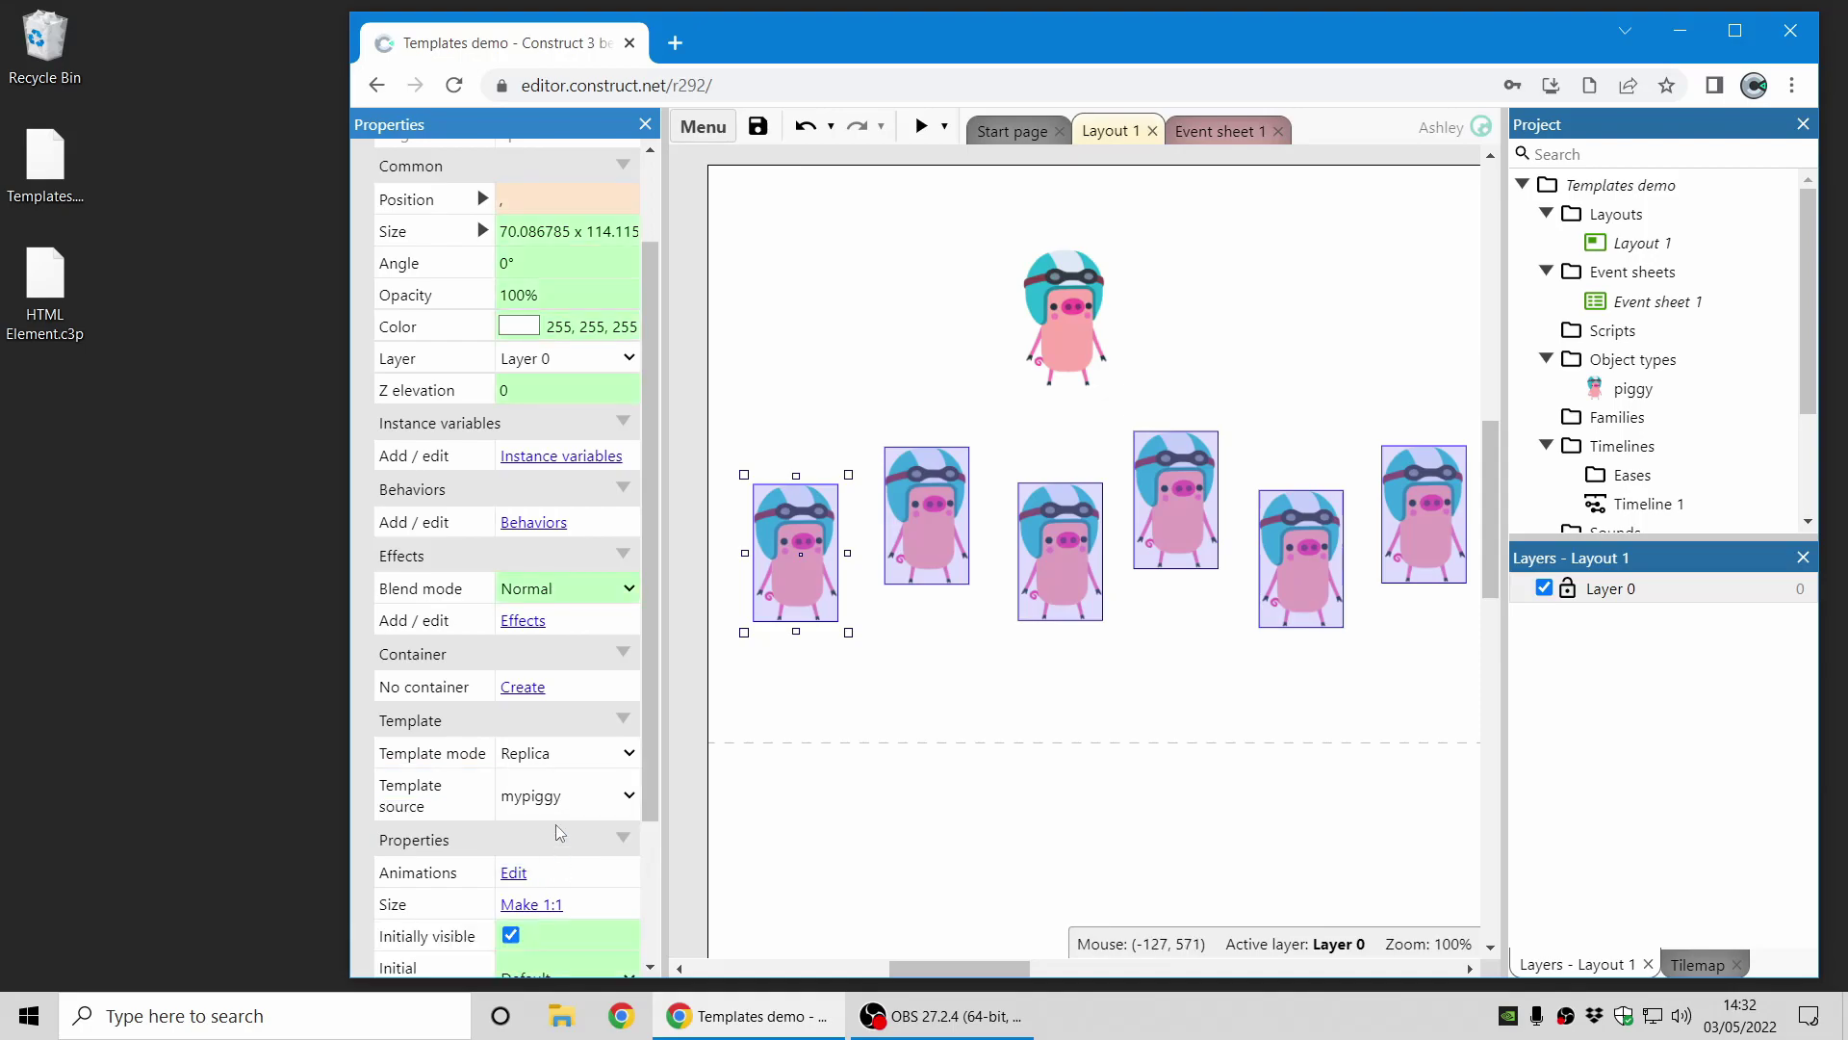
scroll(576, 763, up, 2)
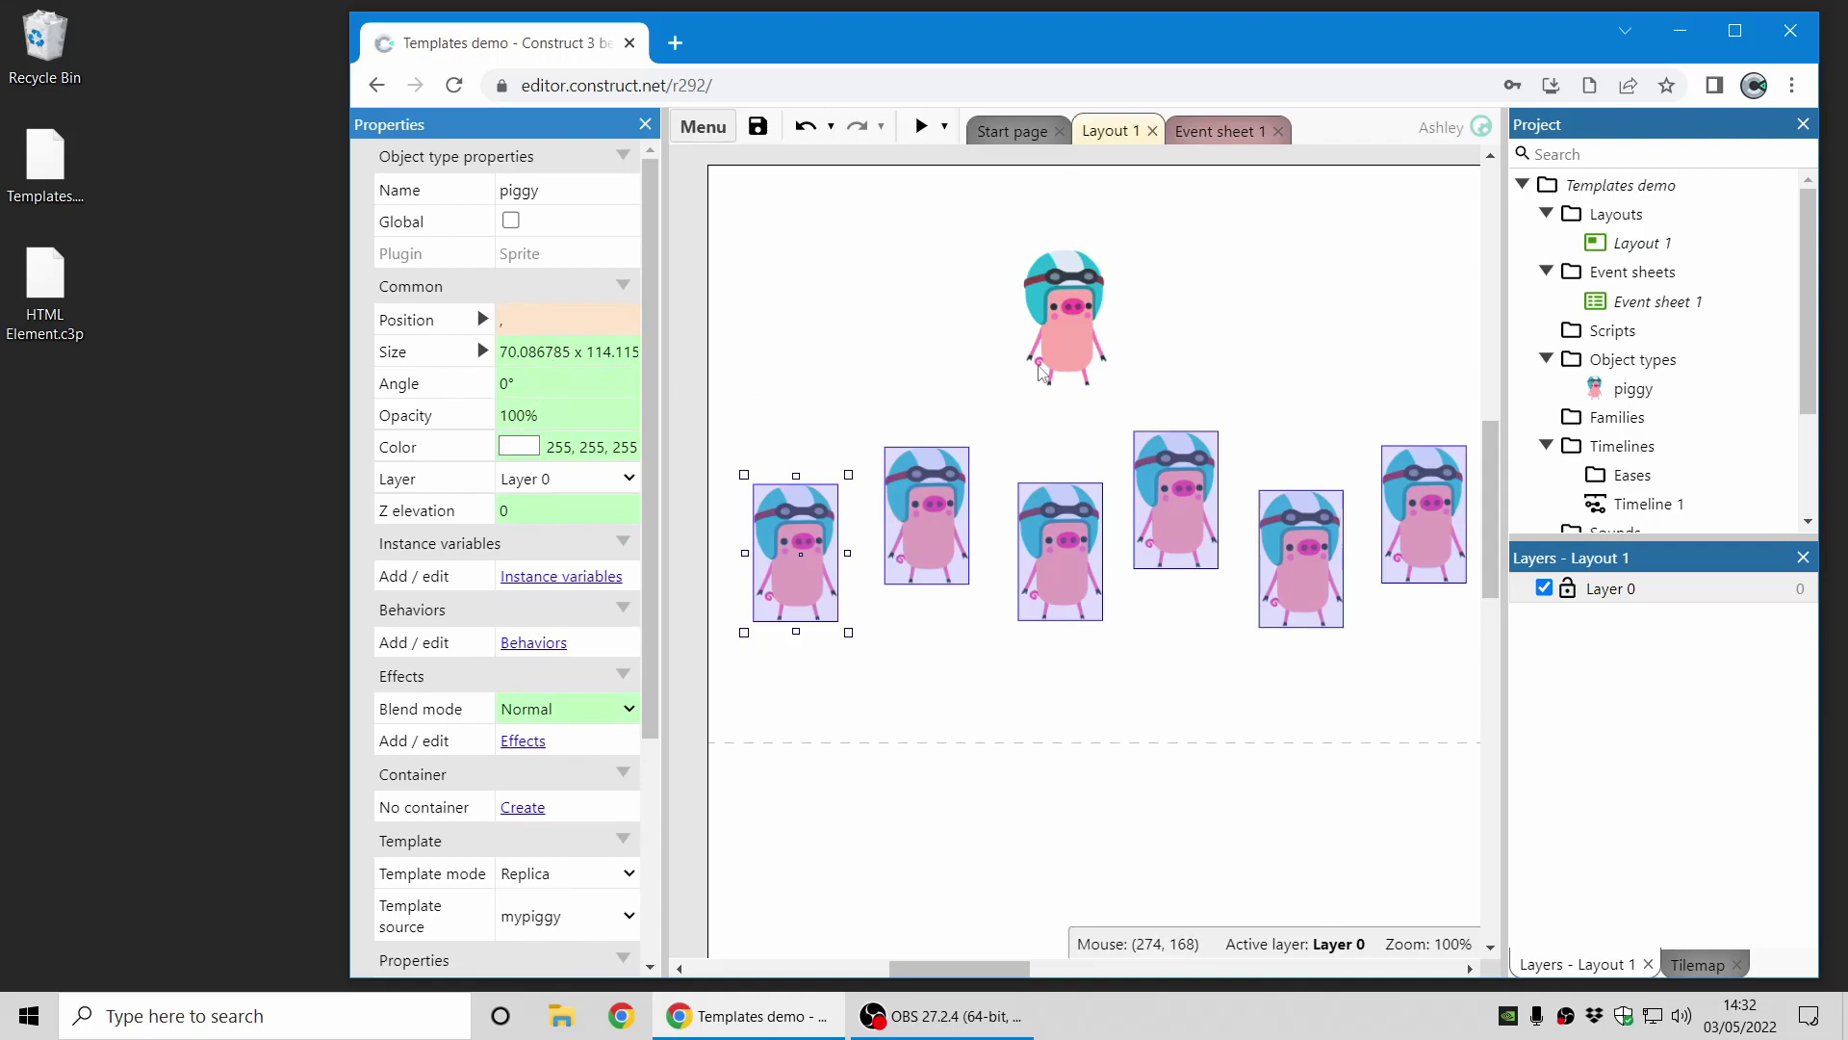
click(972, 390)
- Tilt the mypiggy template piggy and nudge it upward so the replicas follow
click(1071, 333)
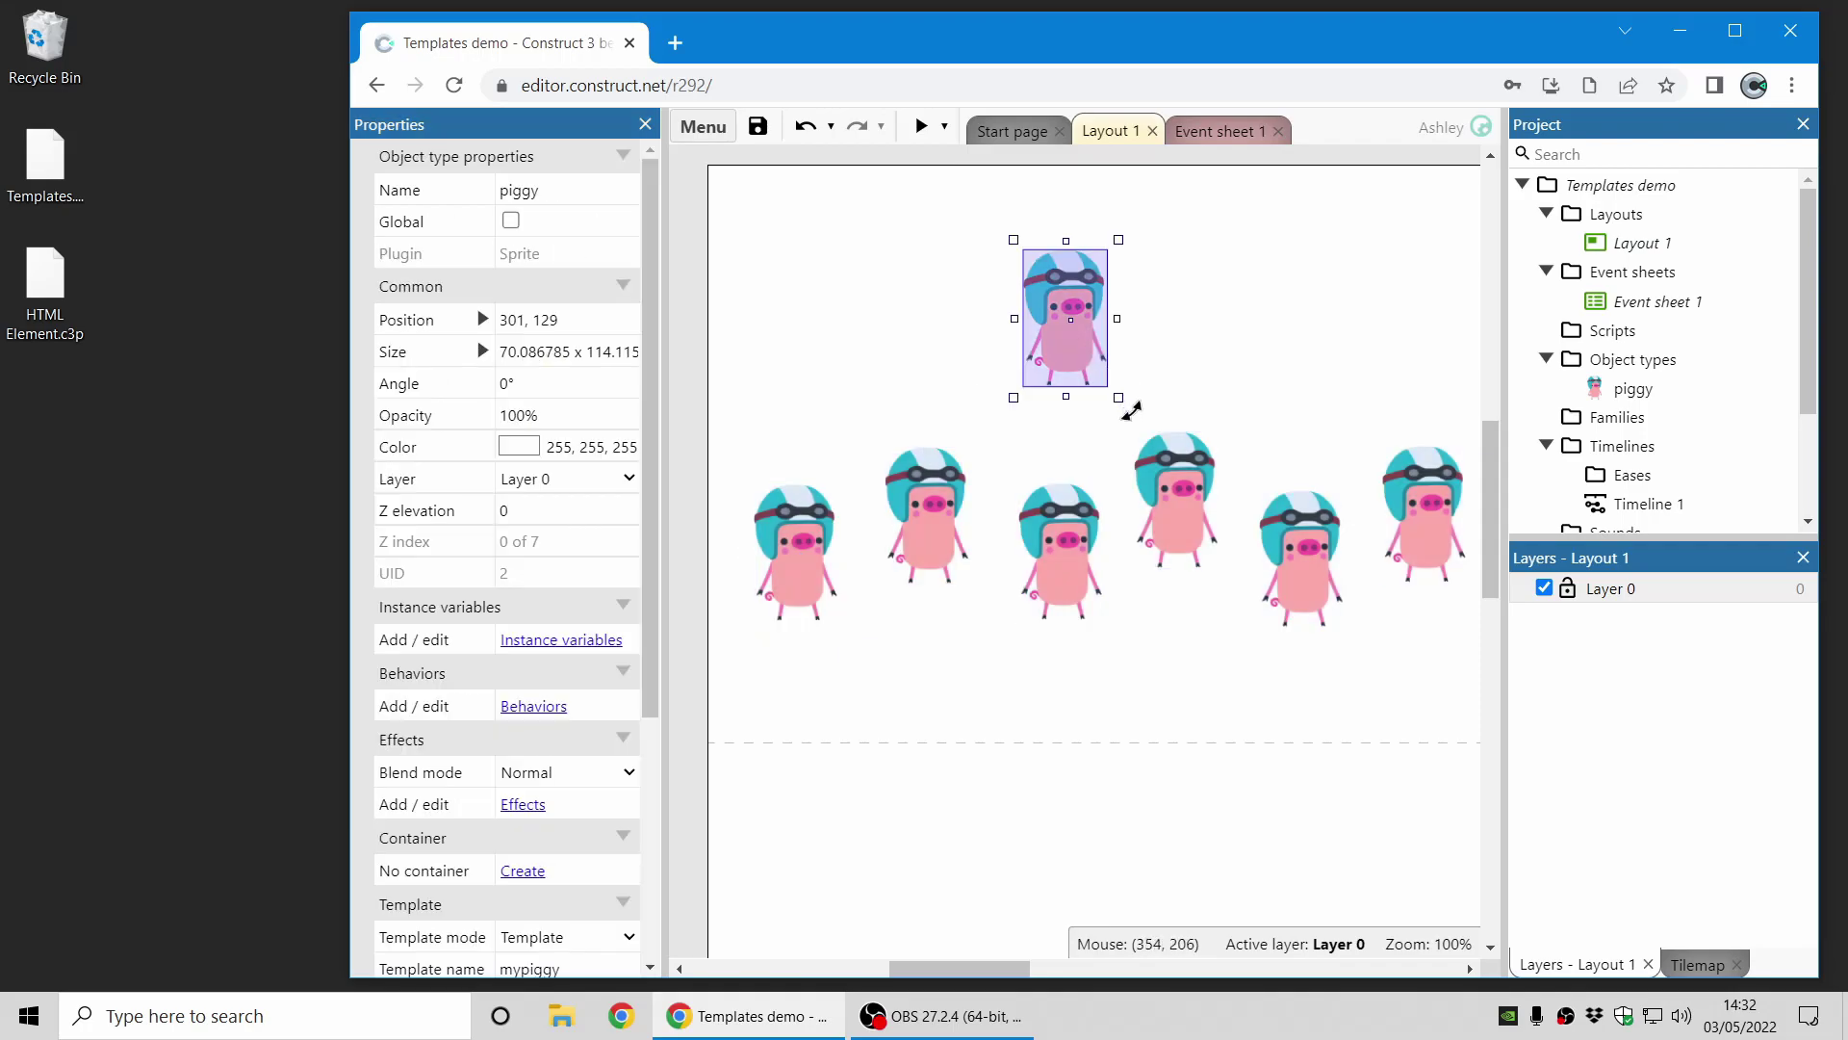
drag(1126, 412, 1041, 353)
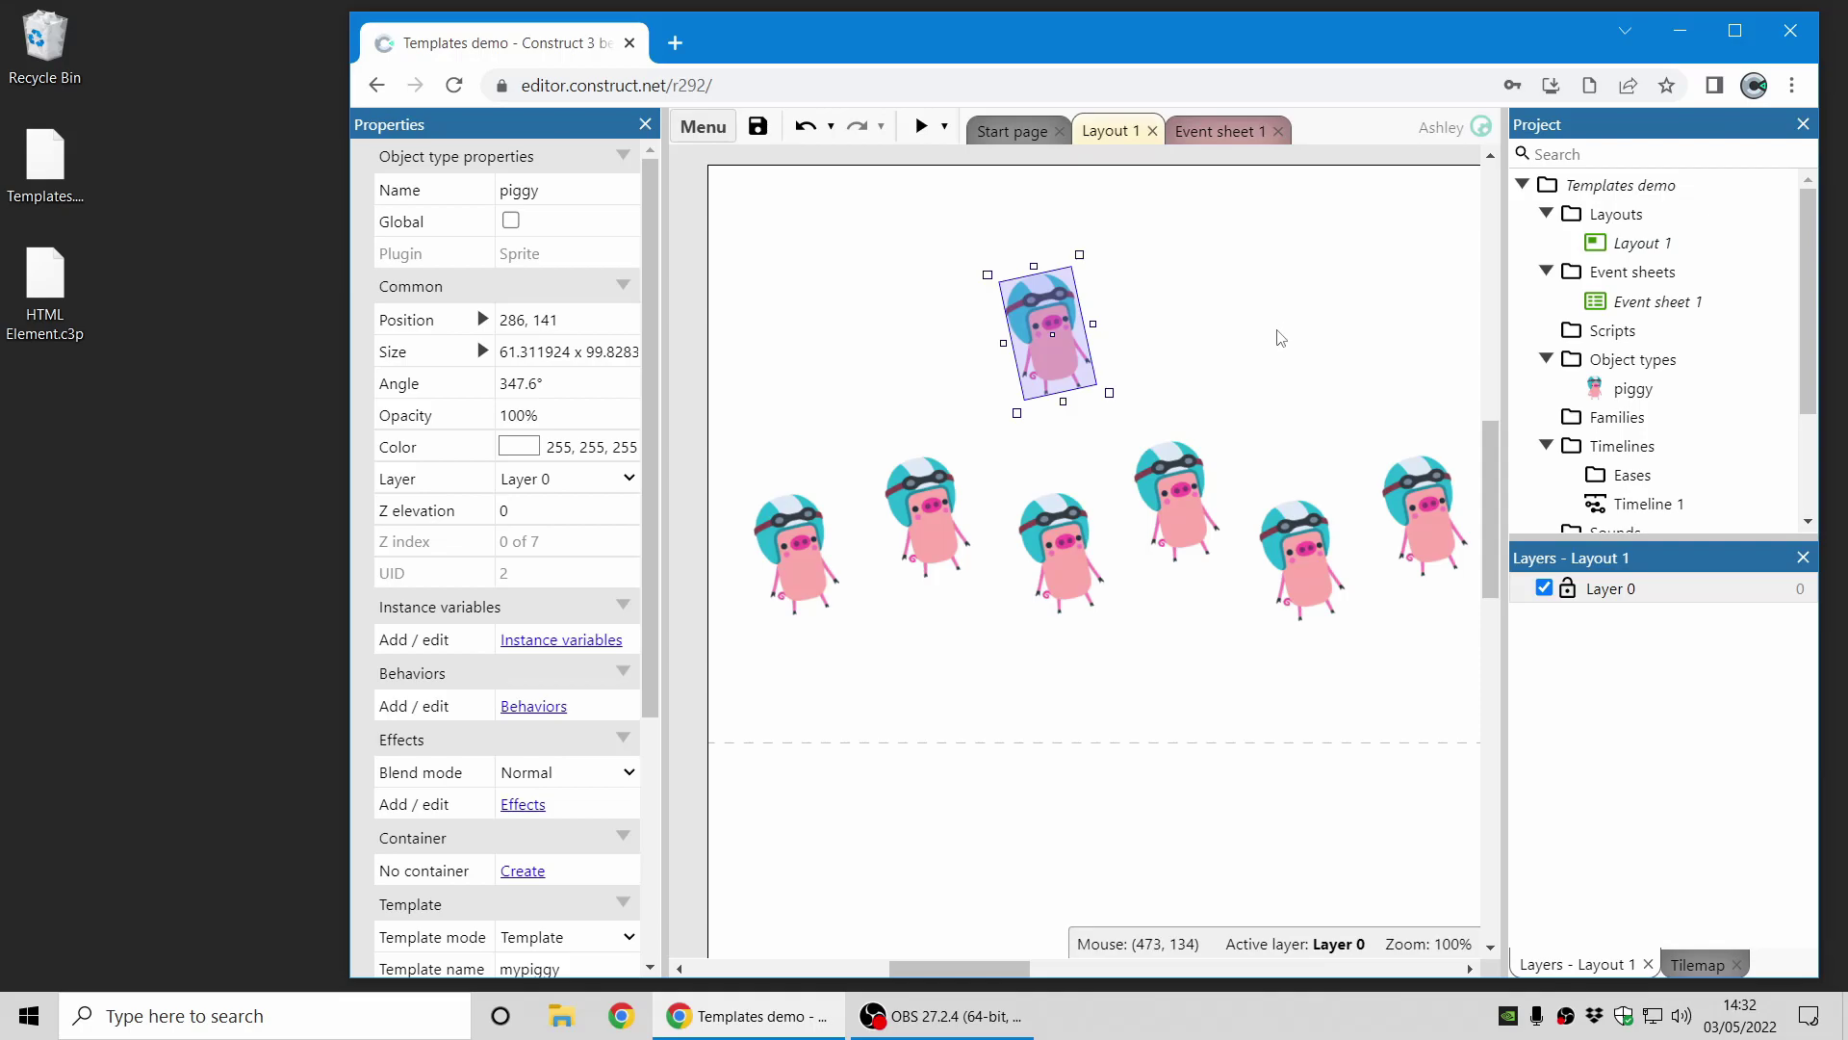
scroll(450, 702, down, 3)
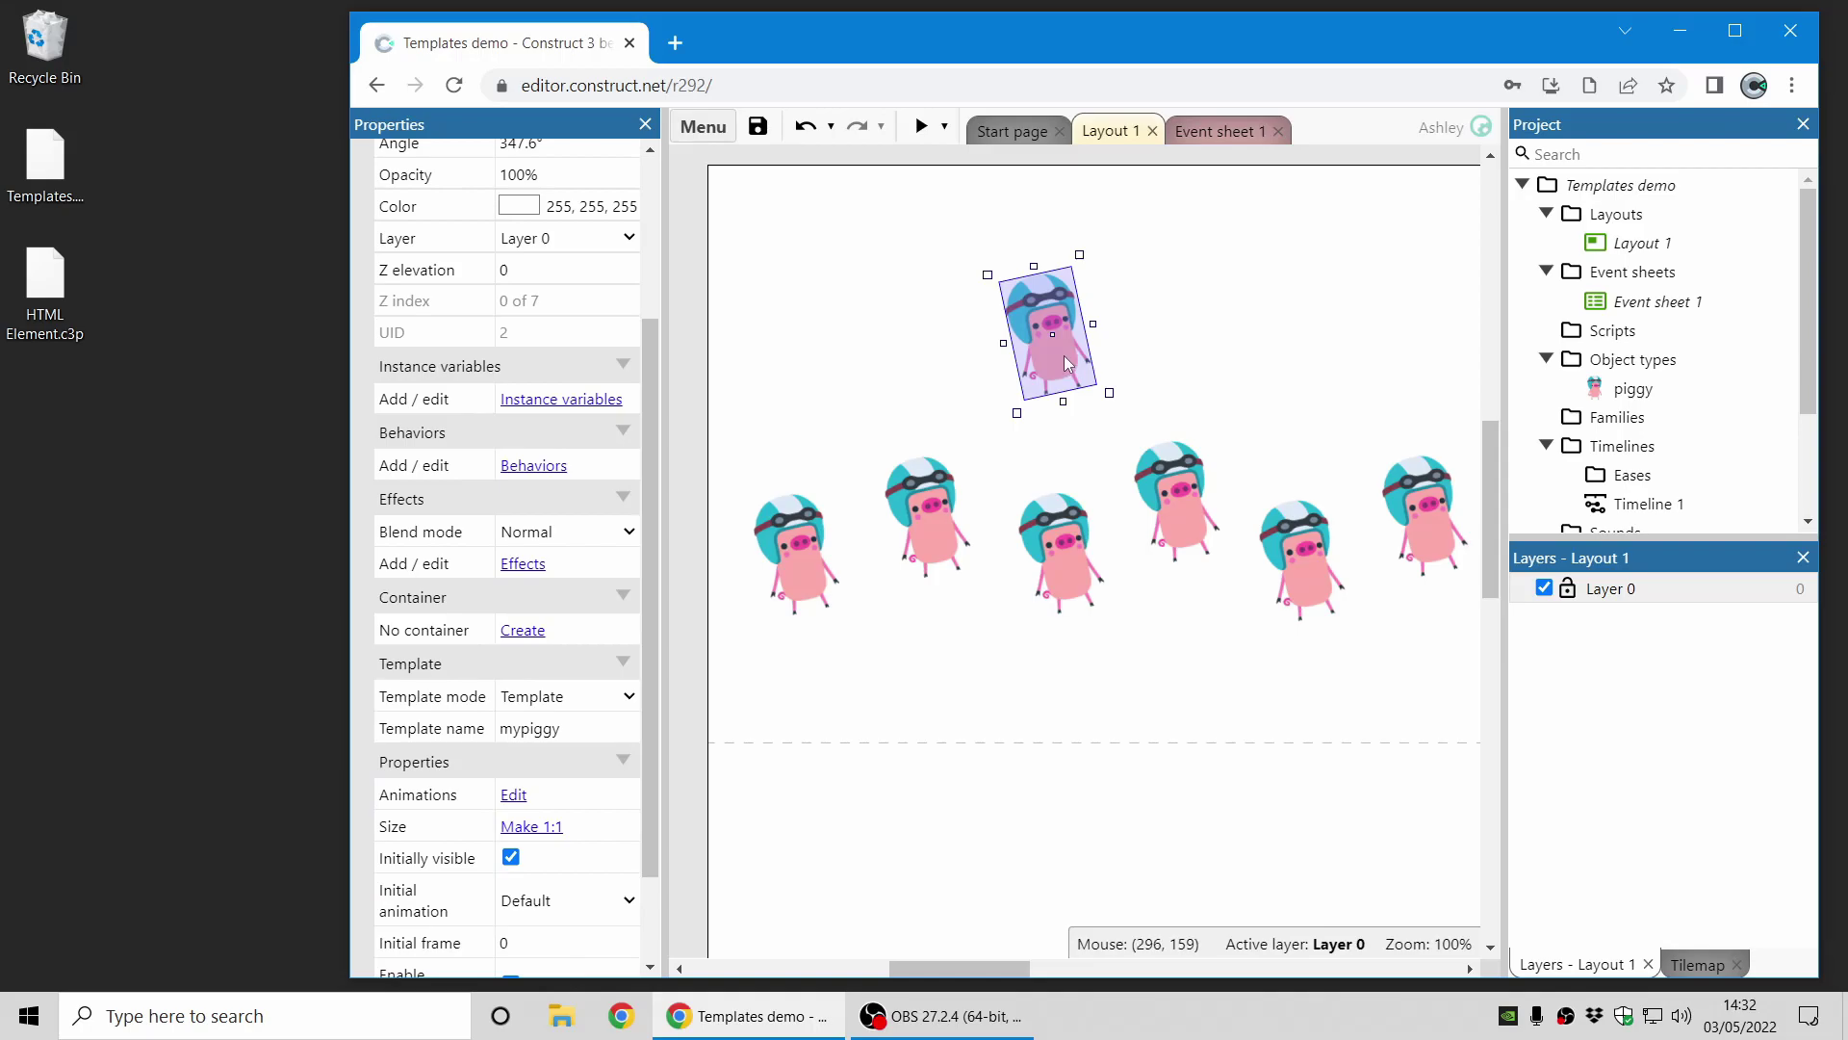
drag(1065, 355, 1062, 341)
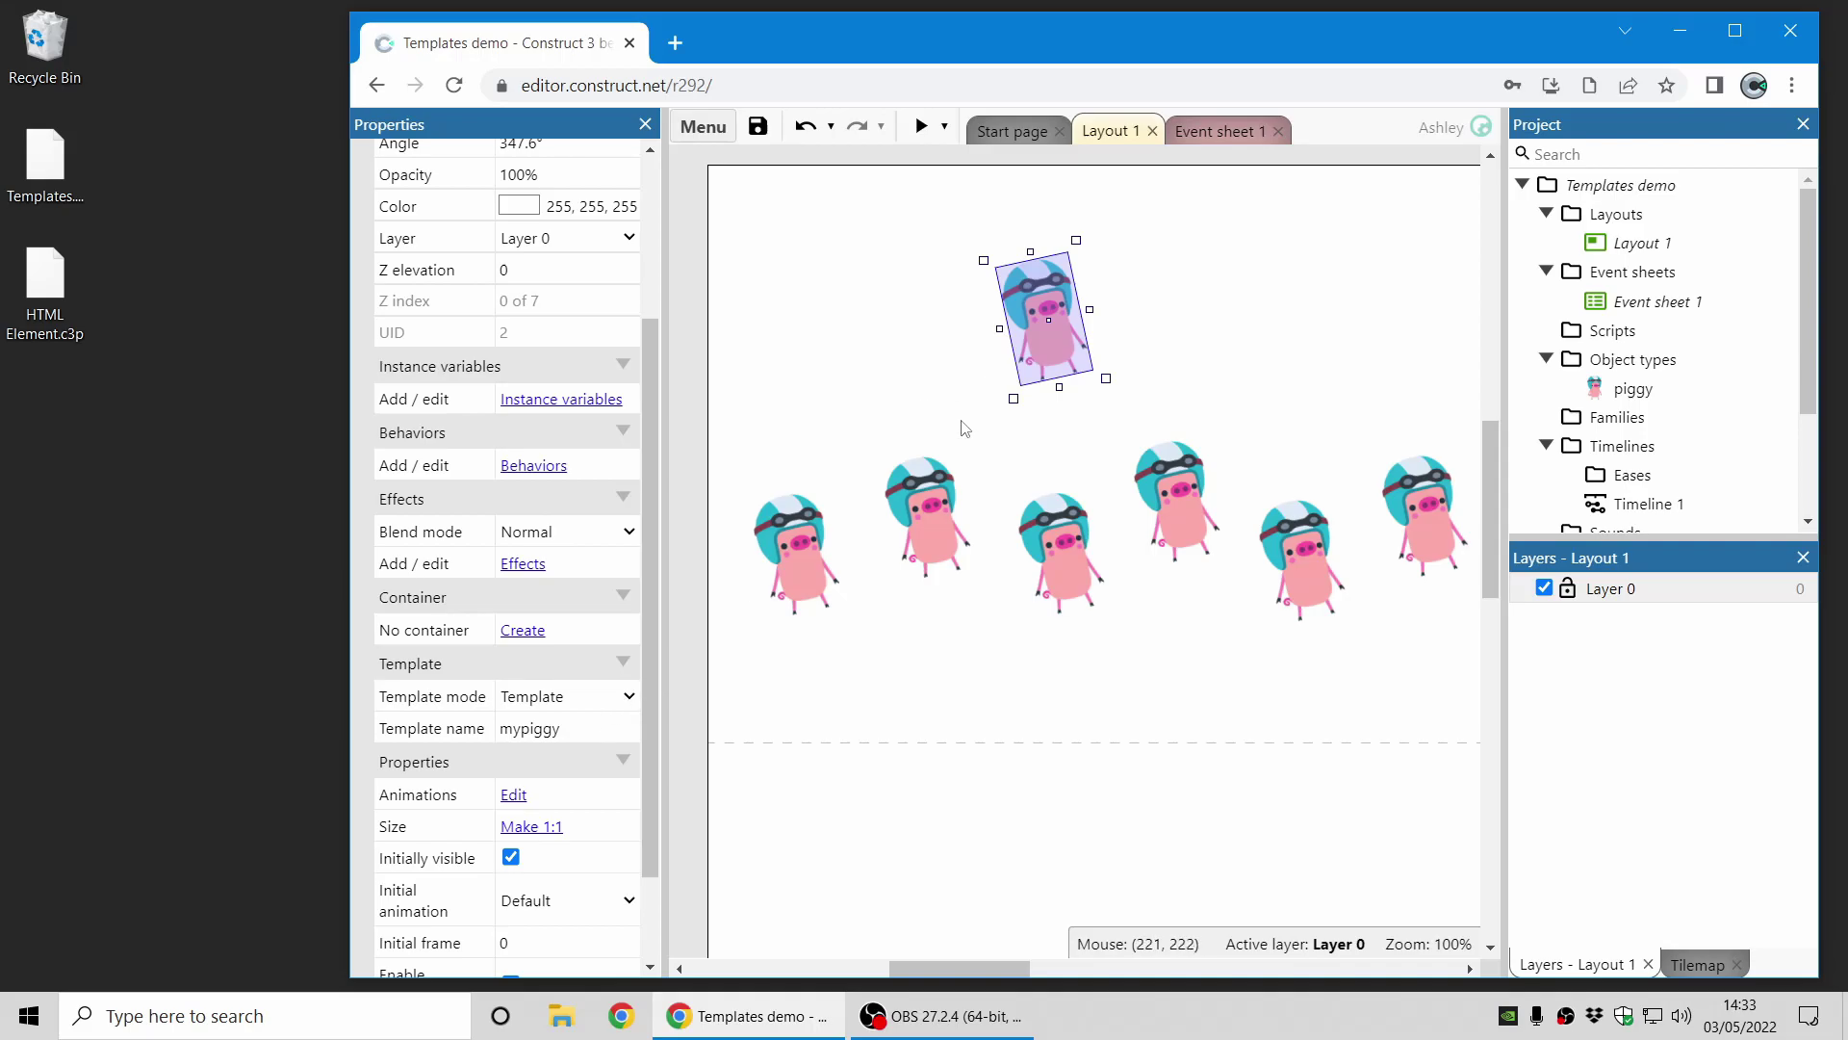
click(927, 373)
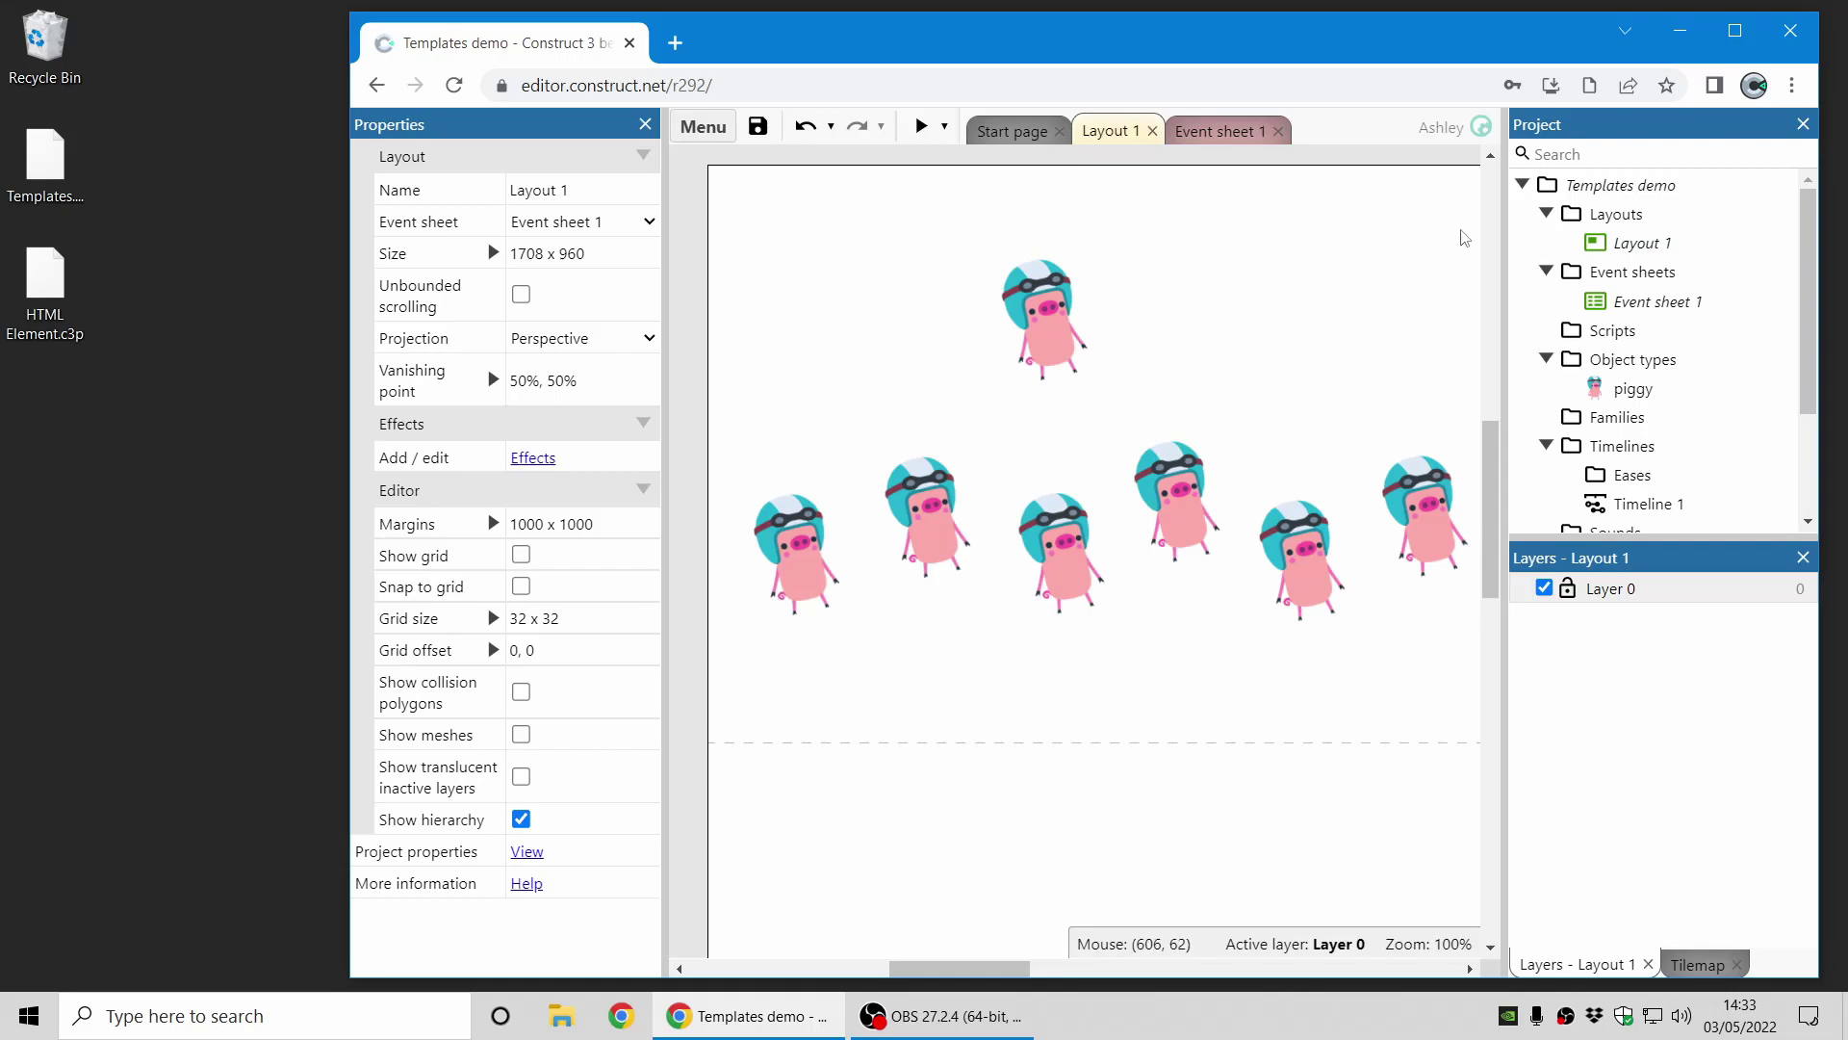
- Close the Templates project without saving, then load HTML Element.c3p from the desktop
right_click(1648, 196)
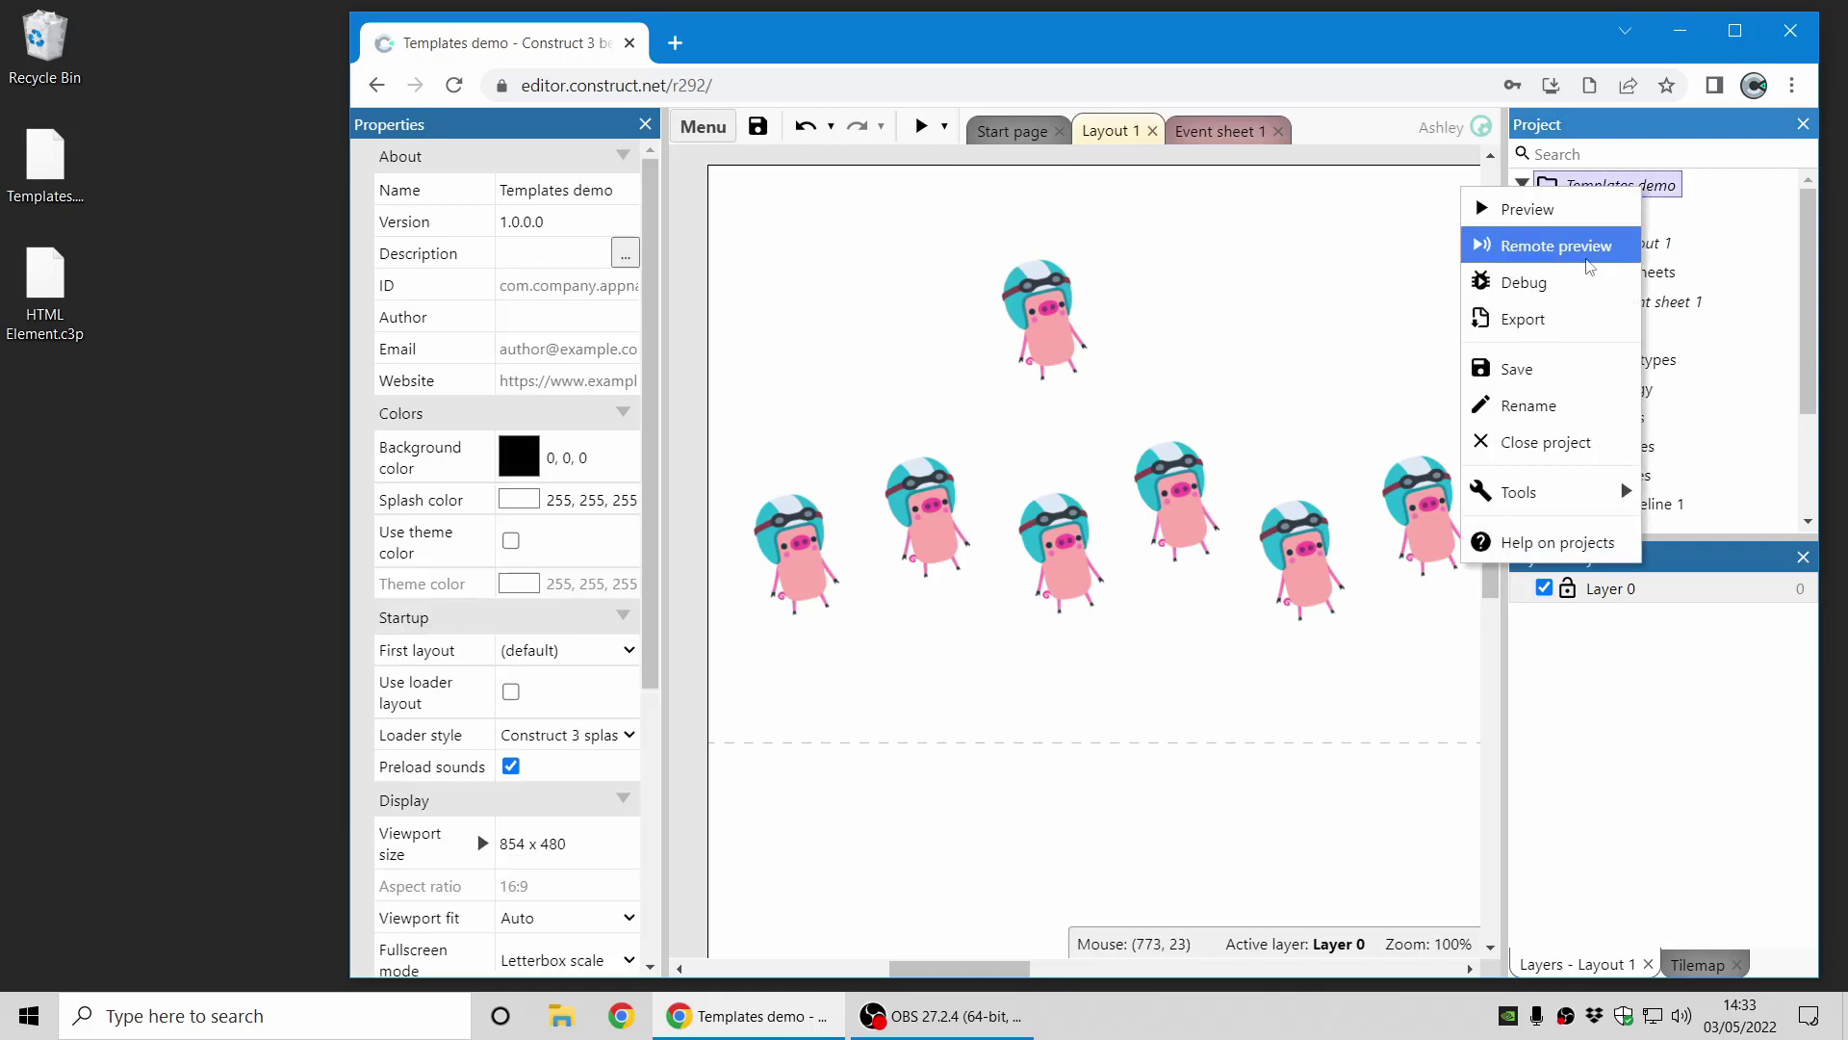
click(1540, 441)
click(1165, 597)
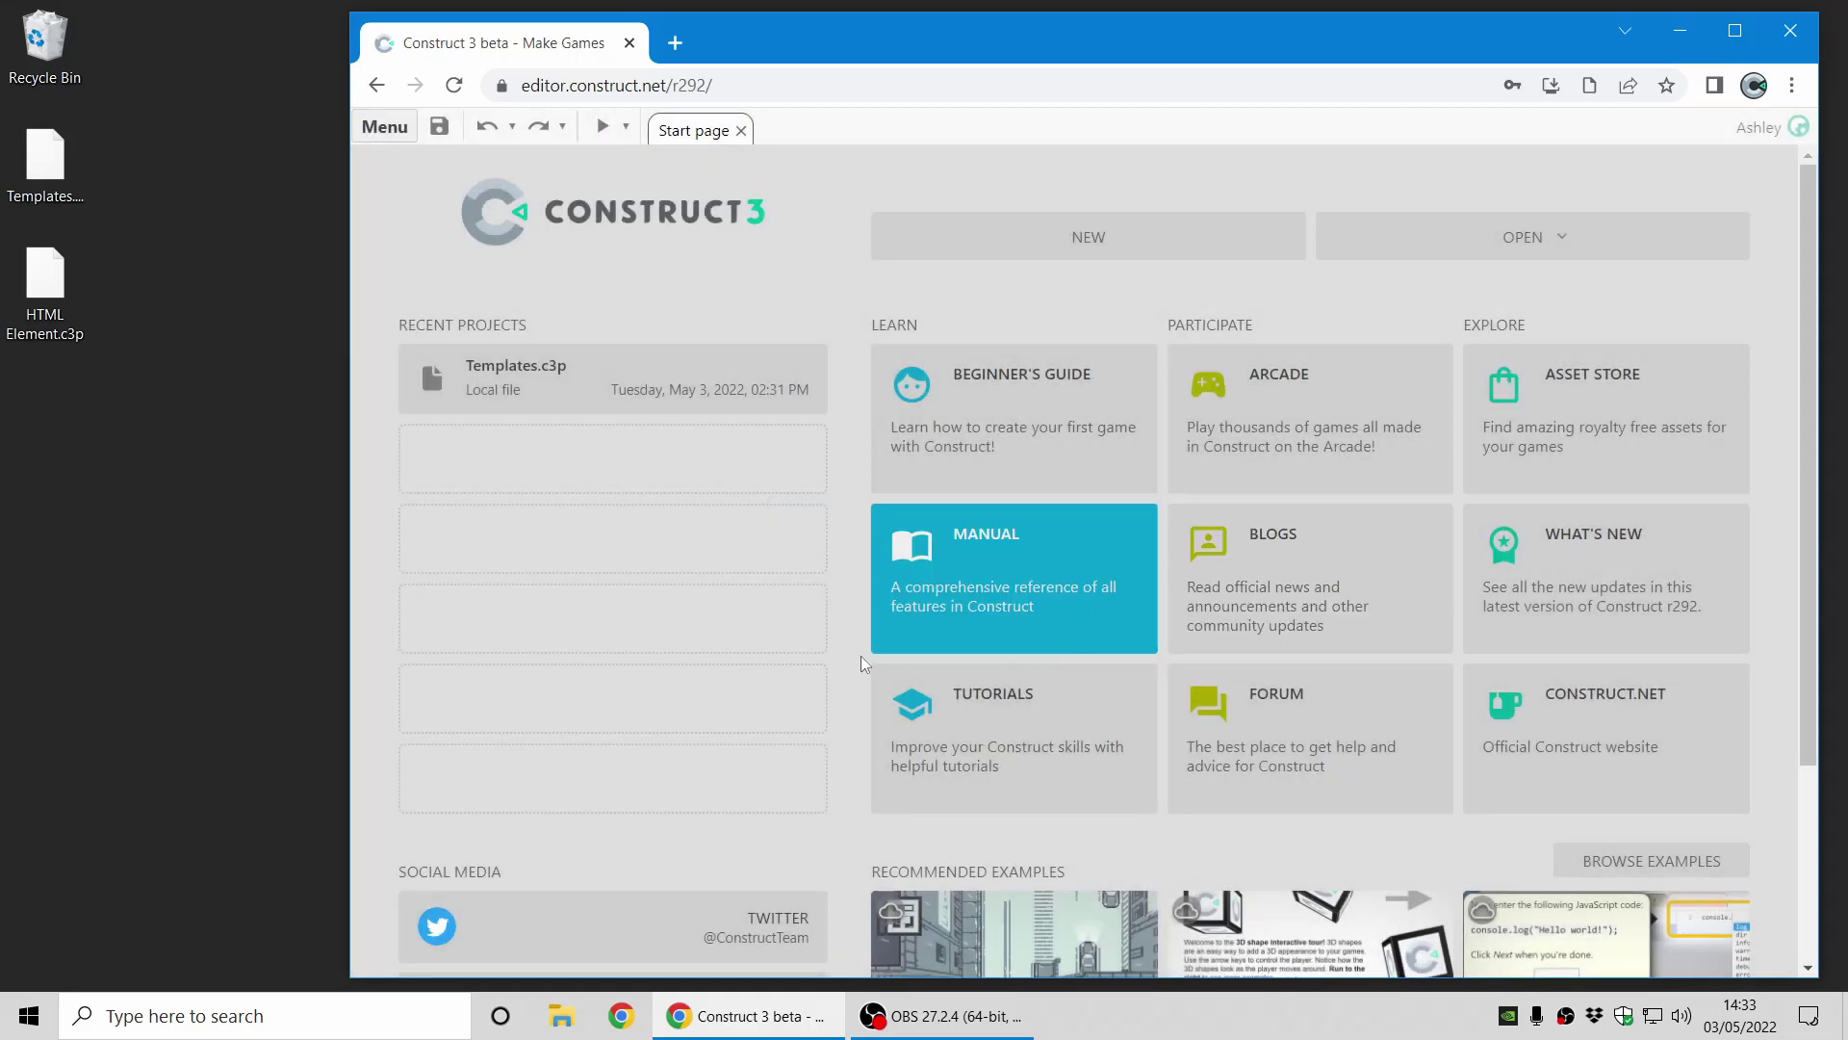
click(45, 296)
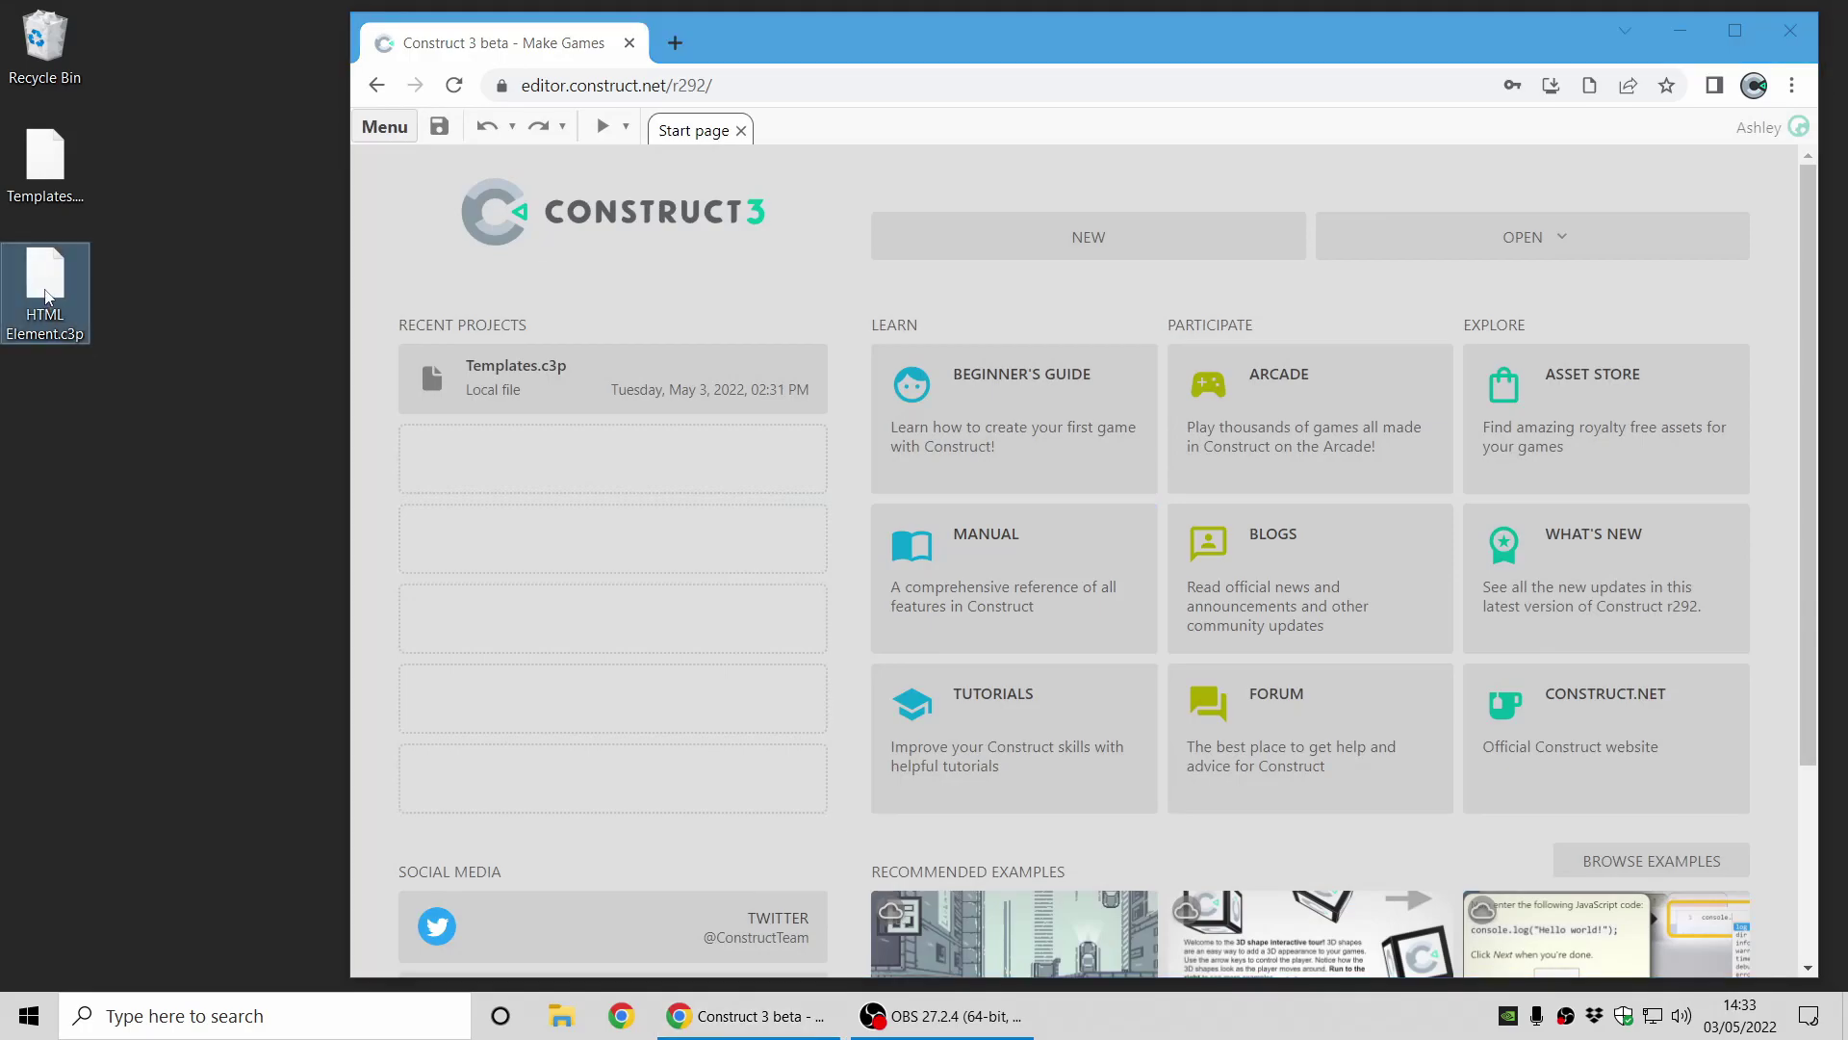
drag(48, 292, 1170, 295)
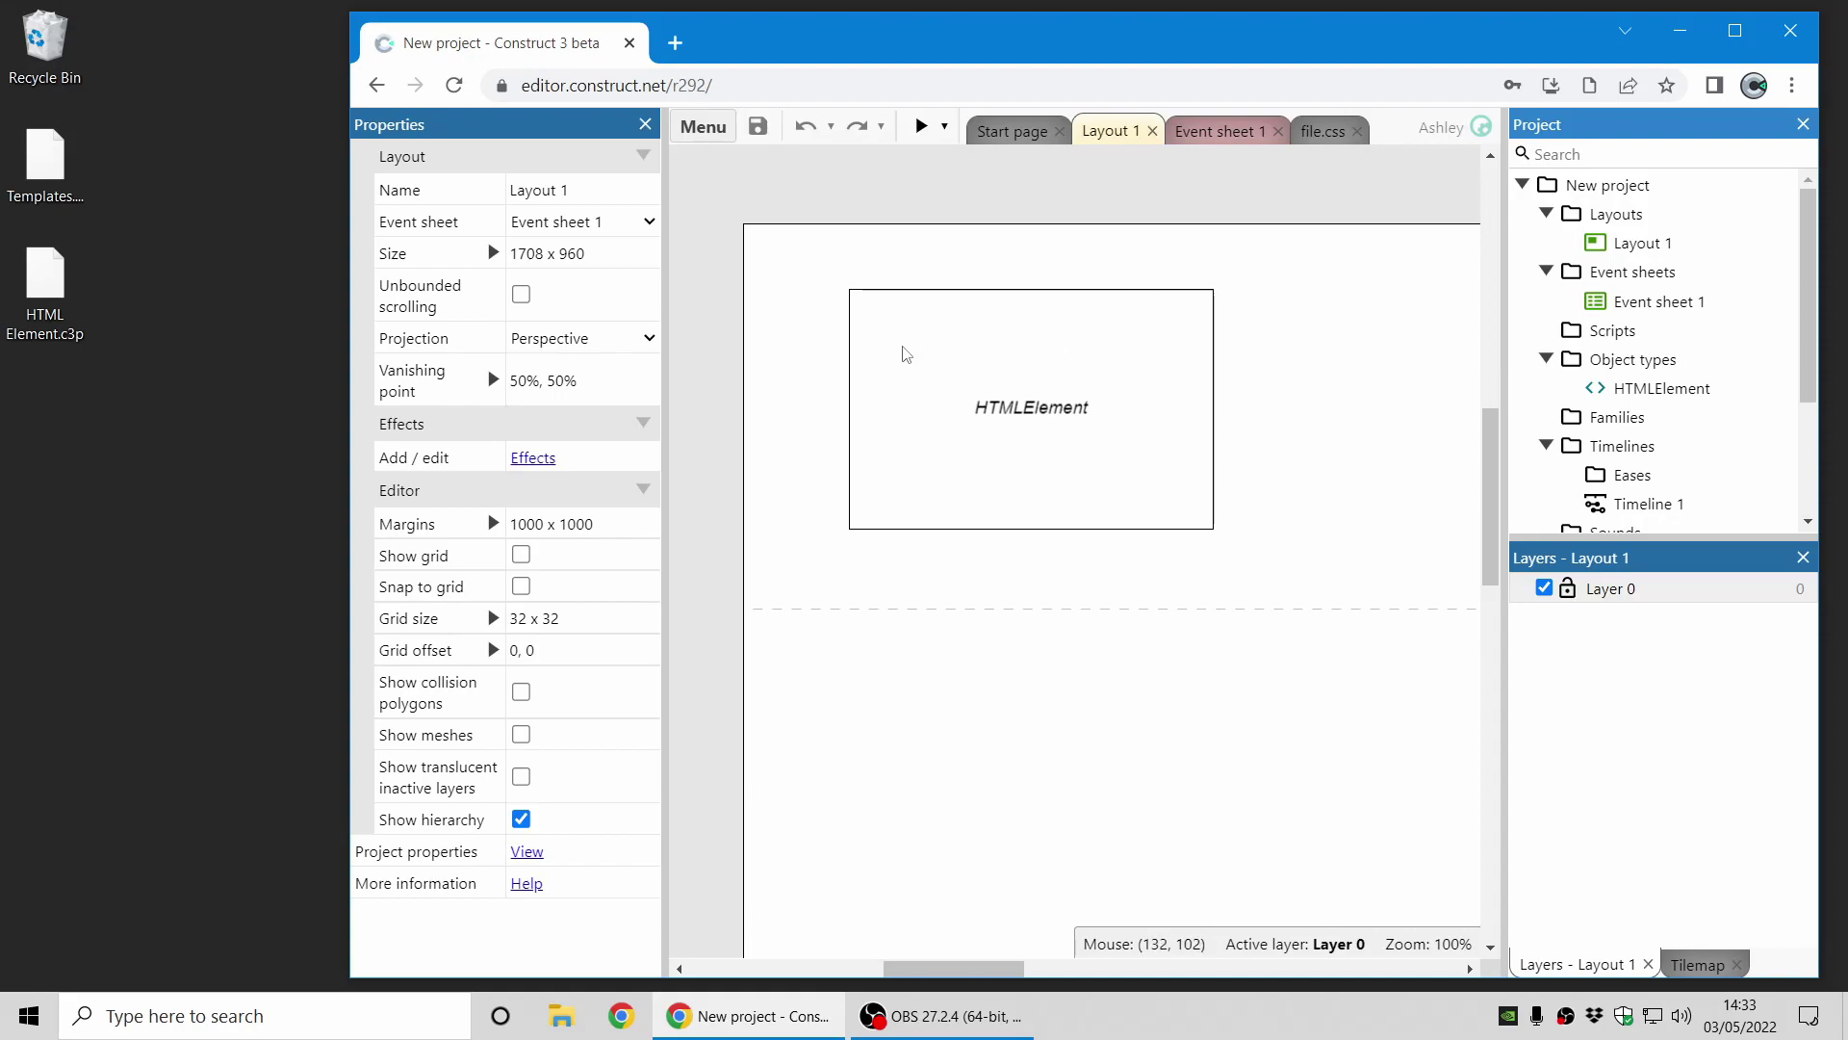
- Set the HTMLElement's Content to 'Hello <strong>world!</strong>'
click(929, 366)
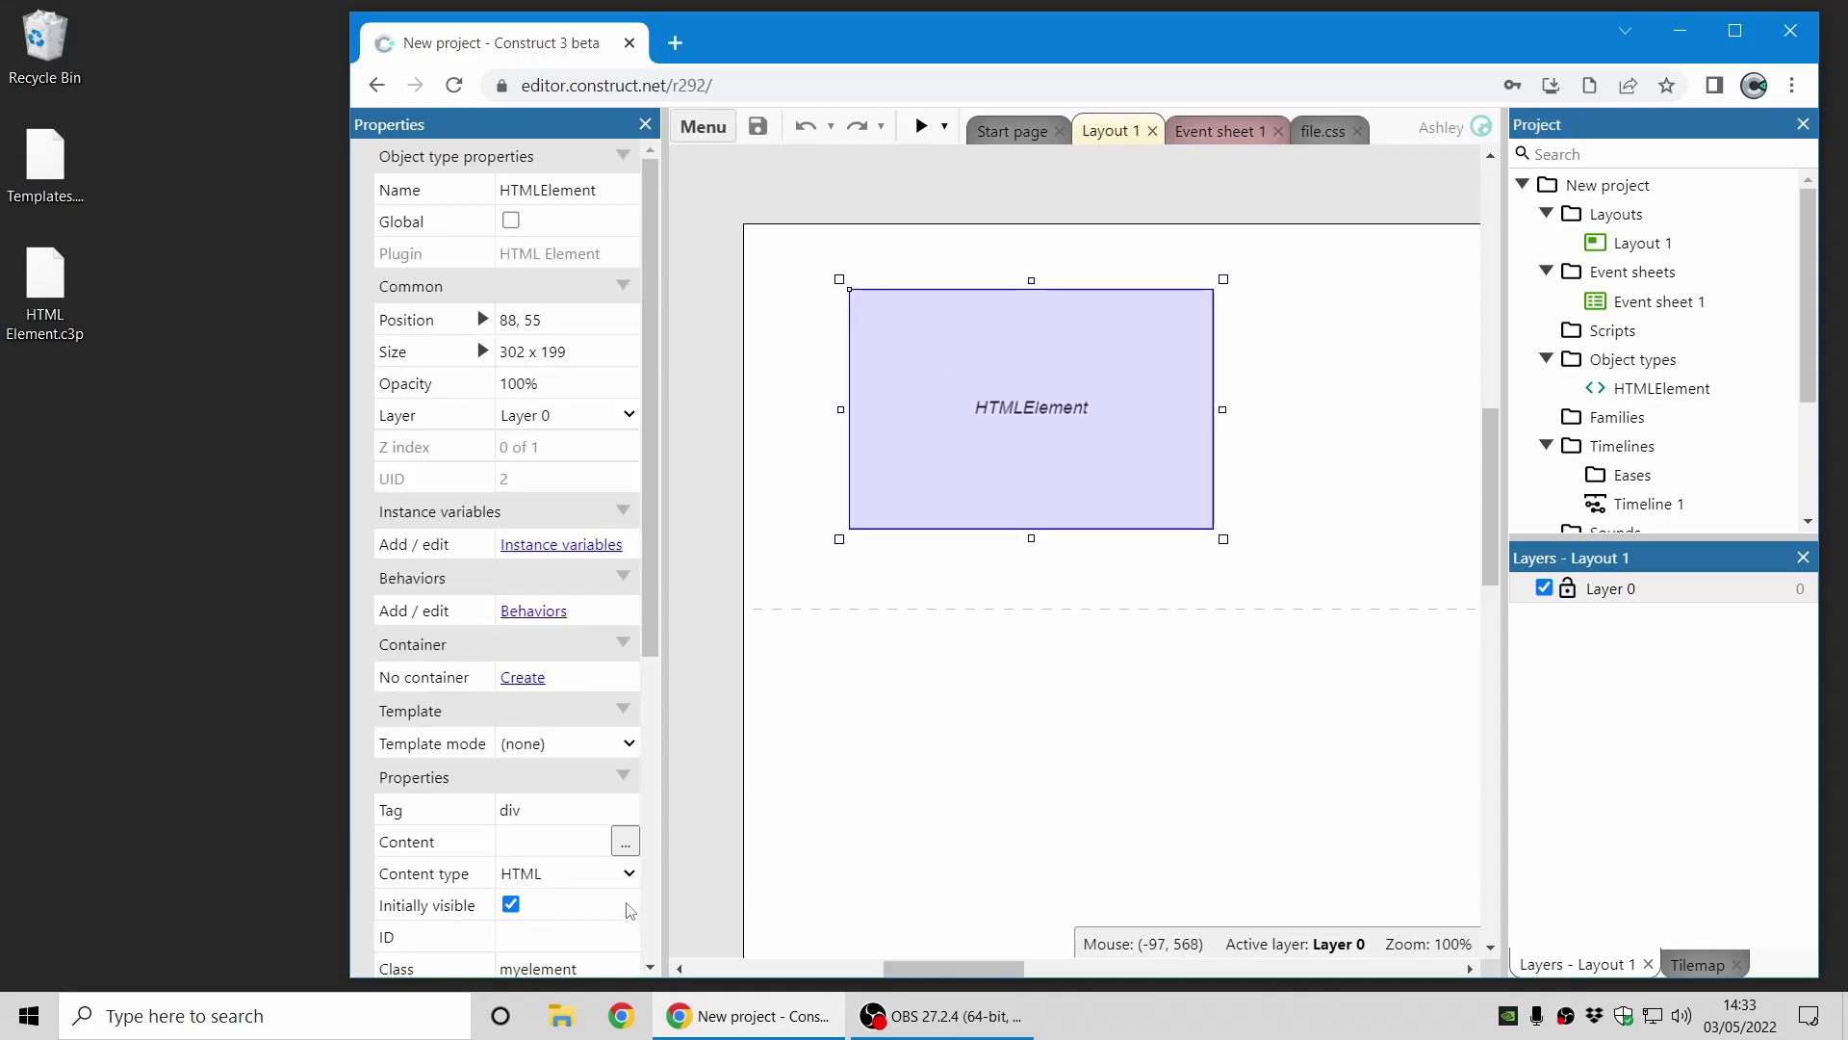
click(625, 841)
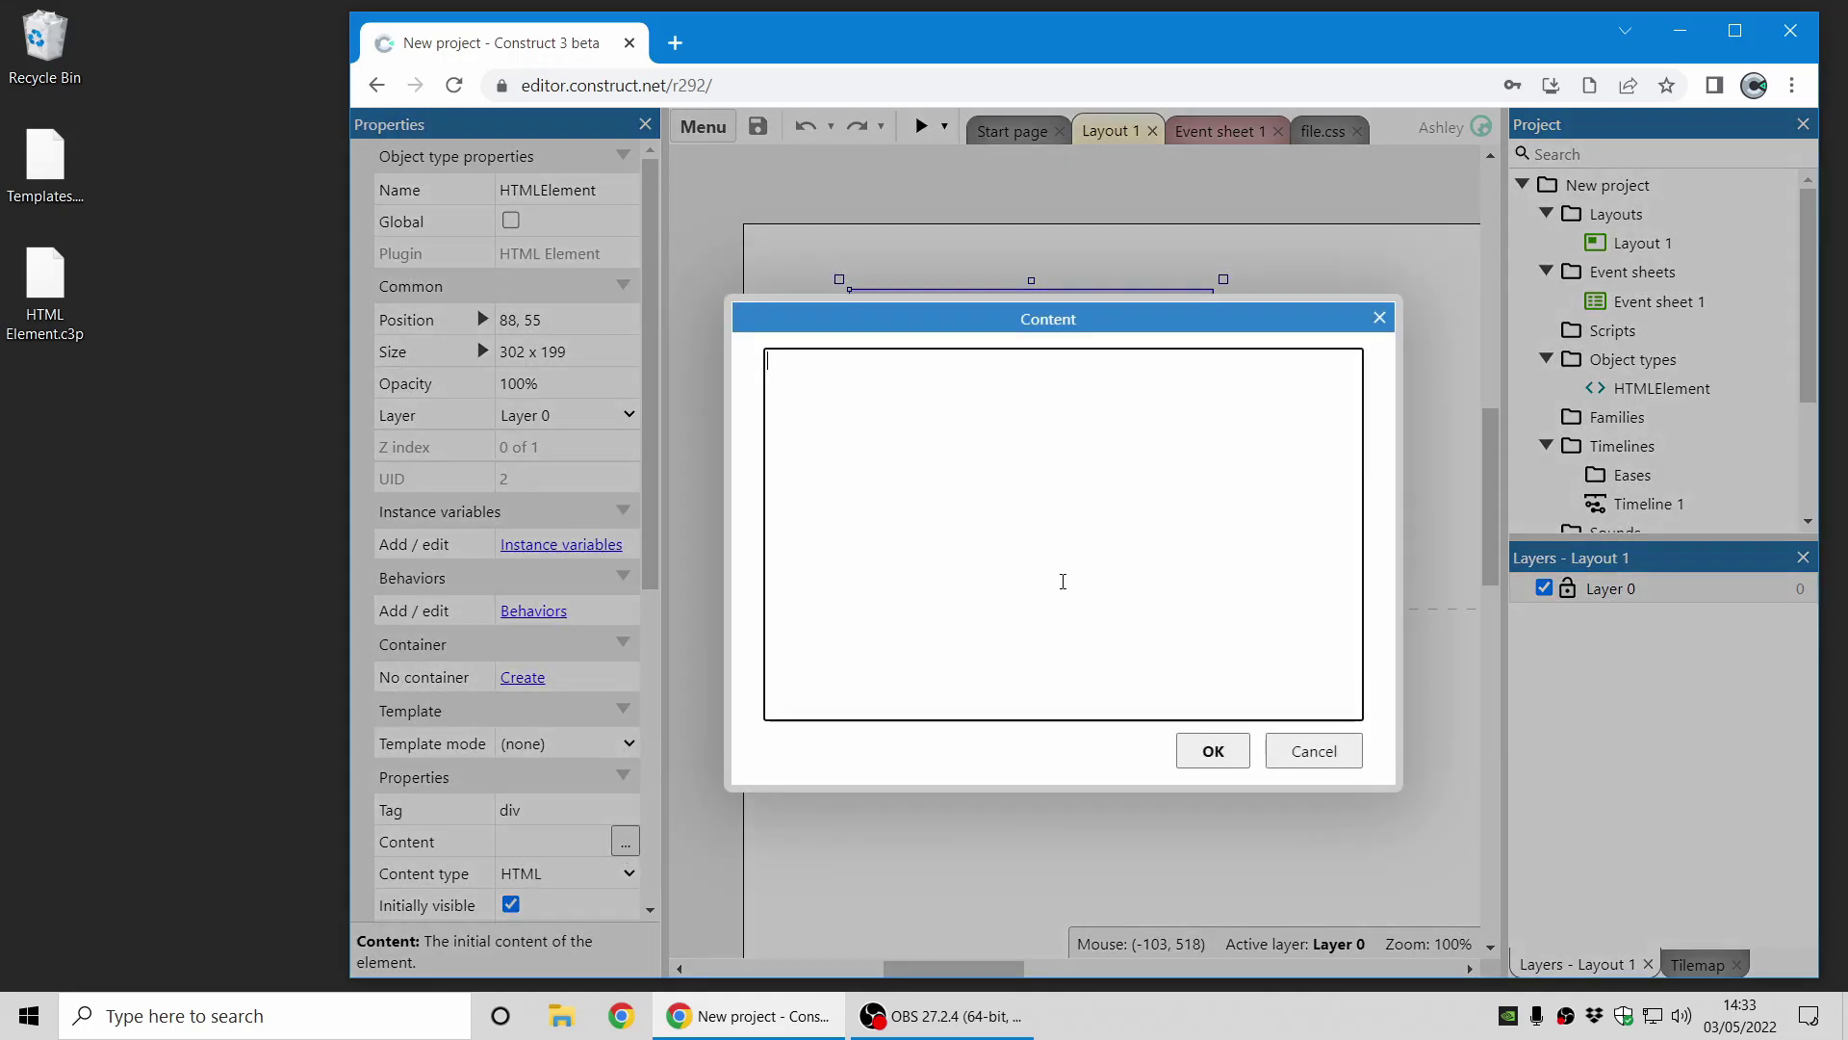
text(Hello <strong>world!</strong>)
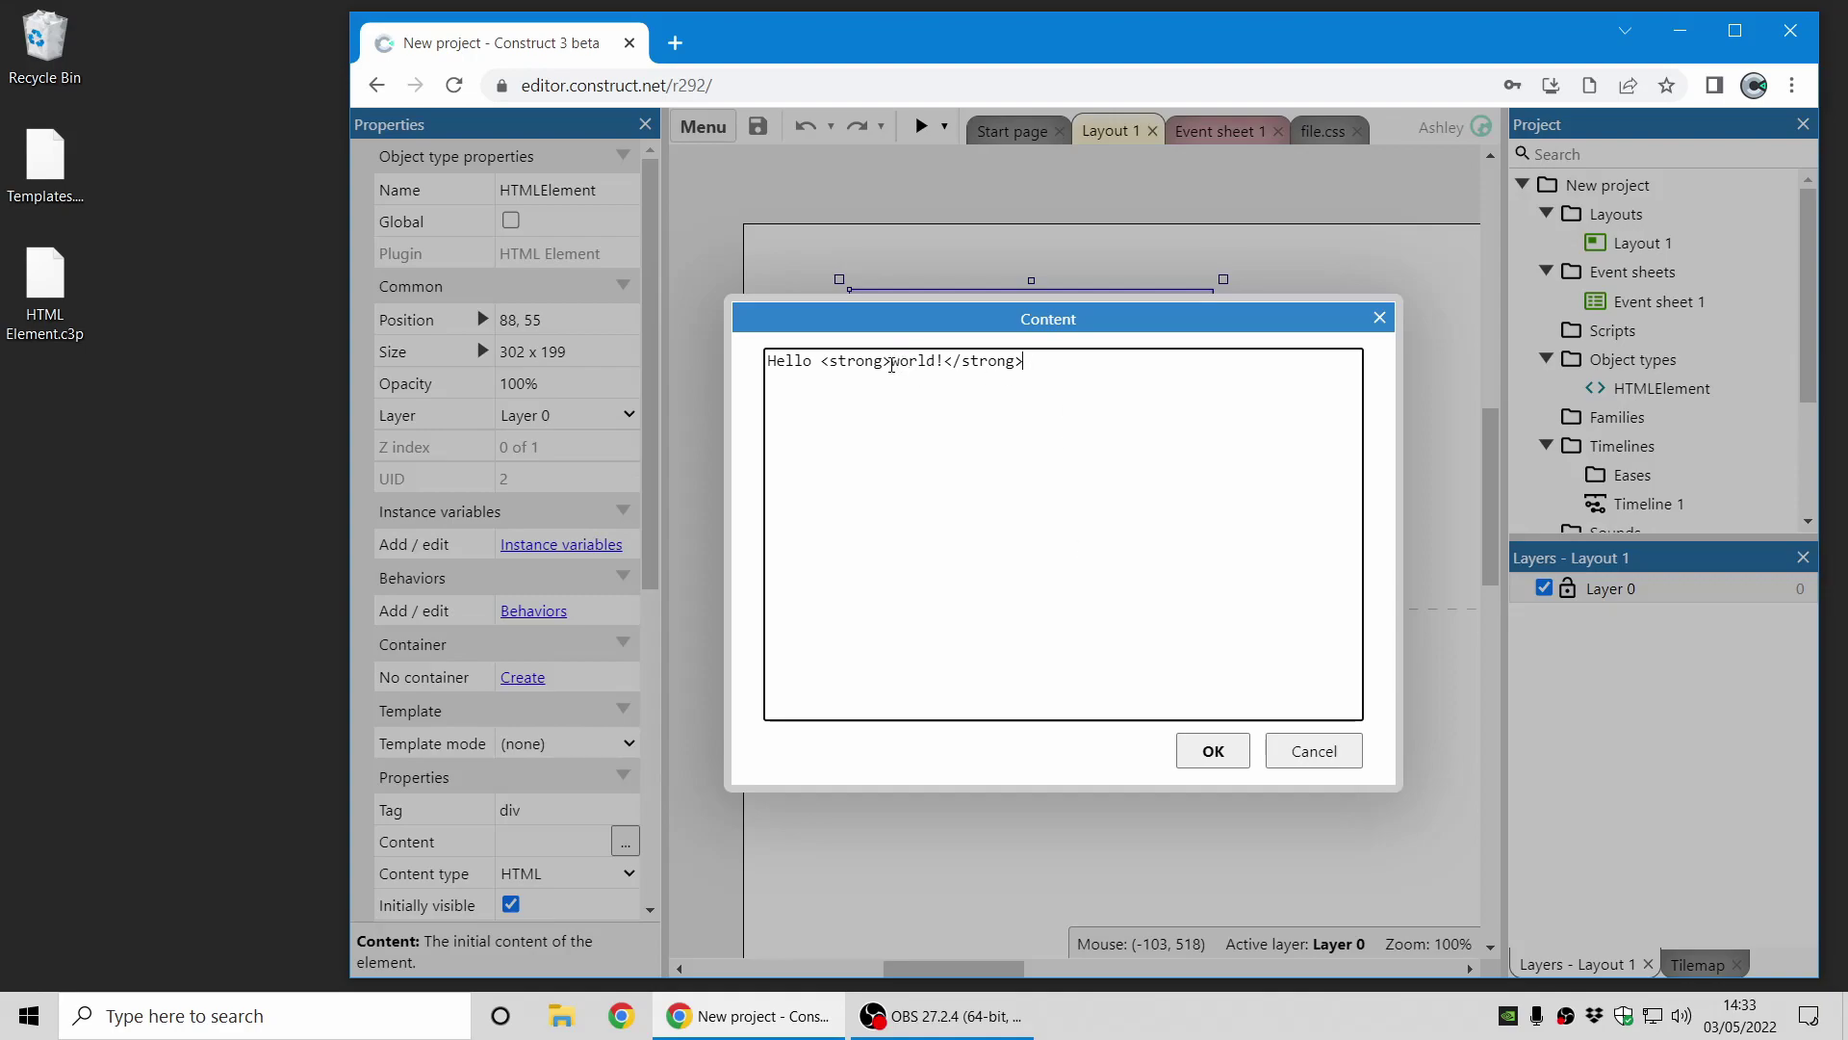
drag(891, 365, 946, 369)
click(1213, 751)
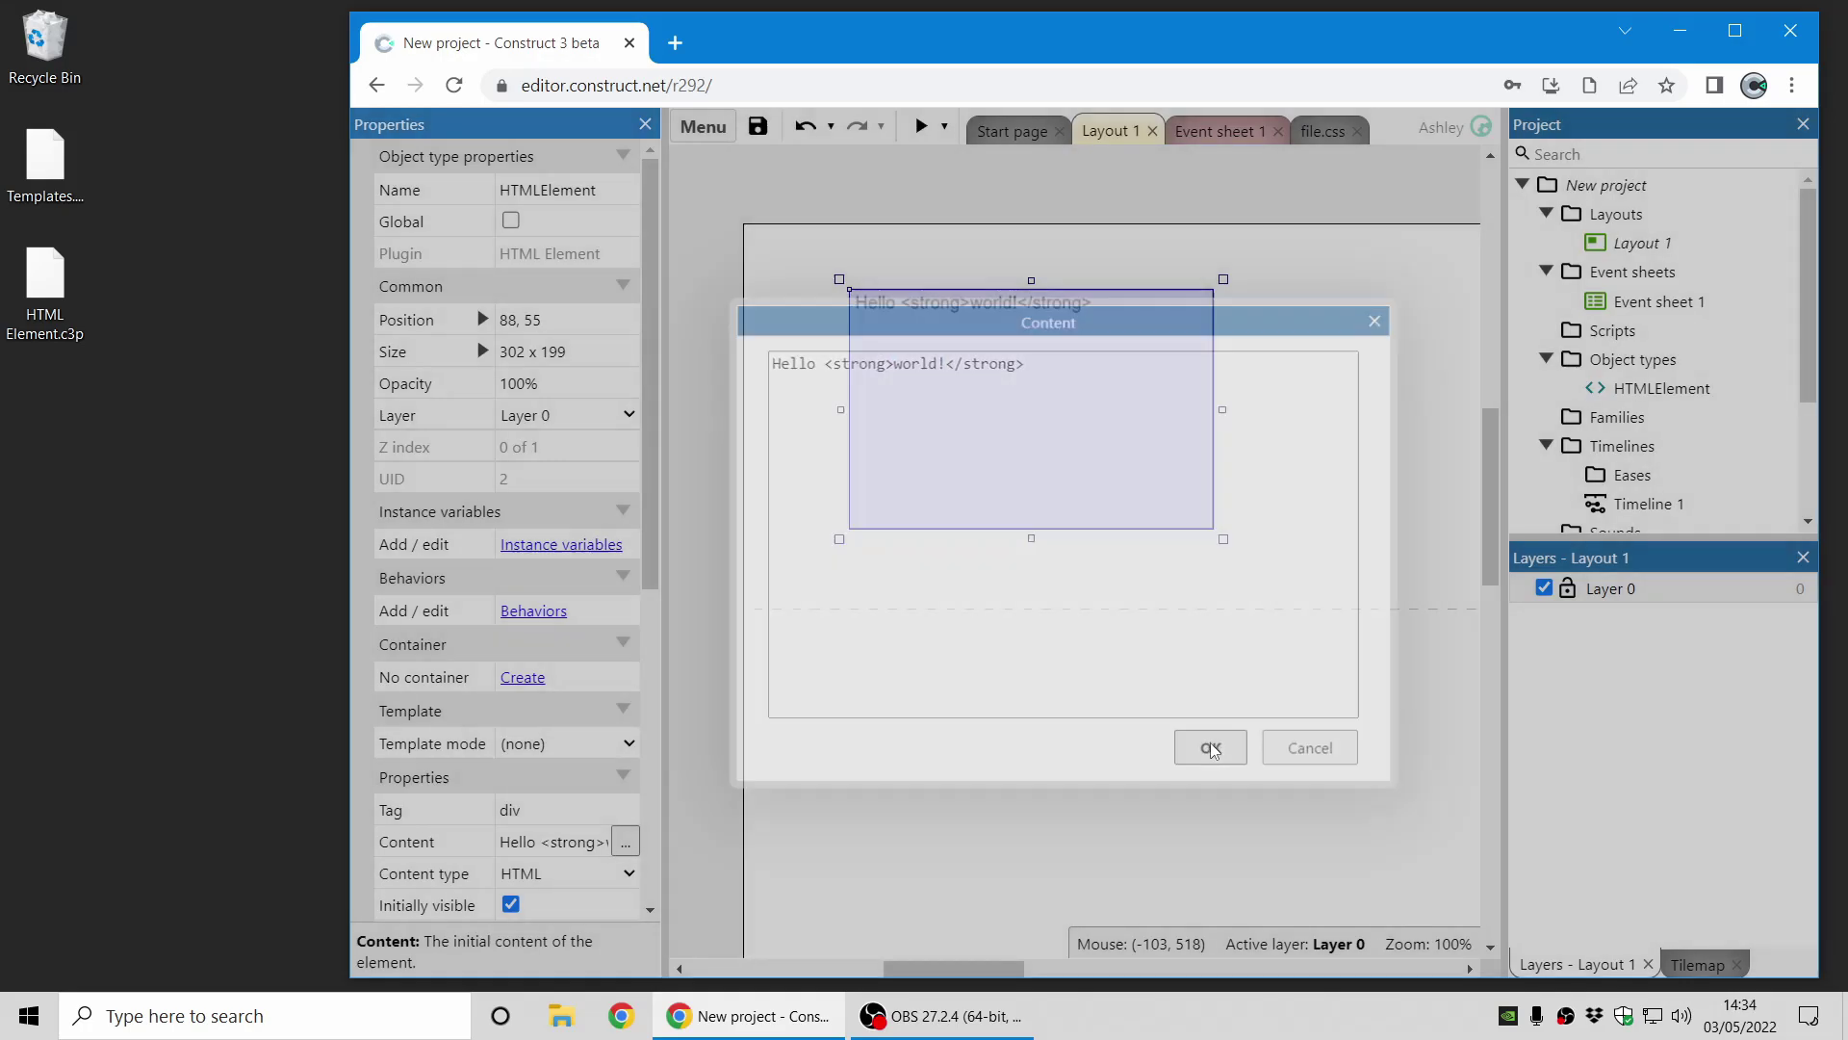
click(1032, 219)
click(922, 126)
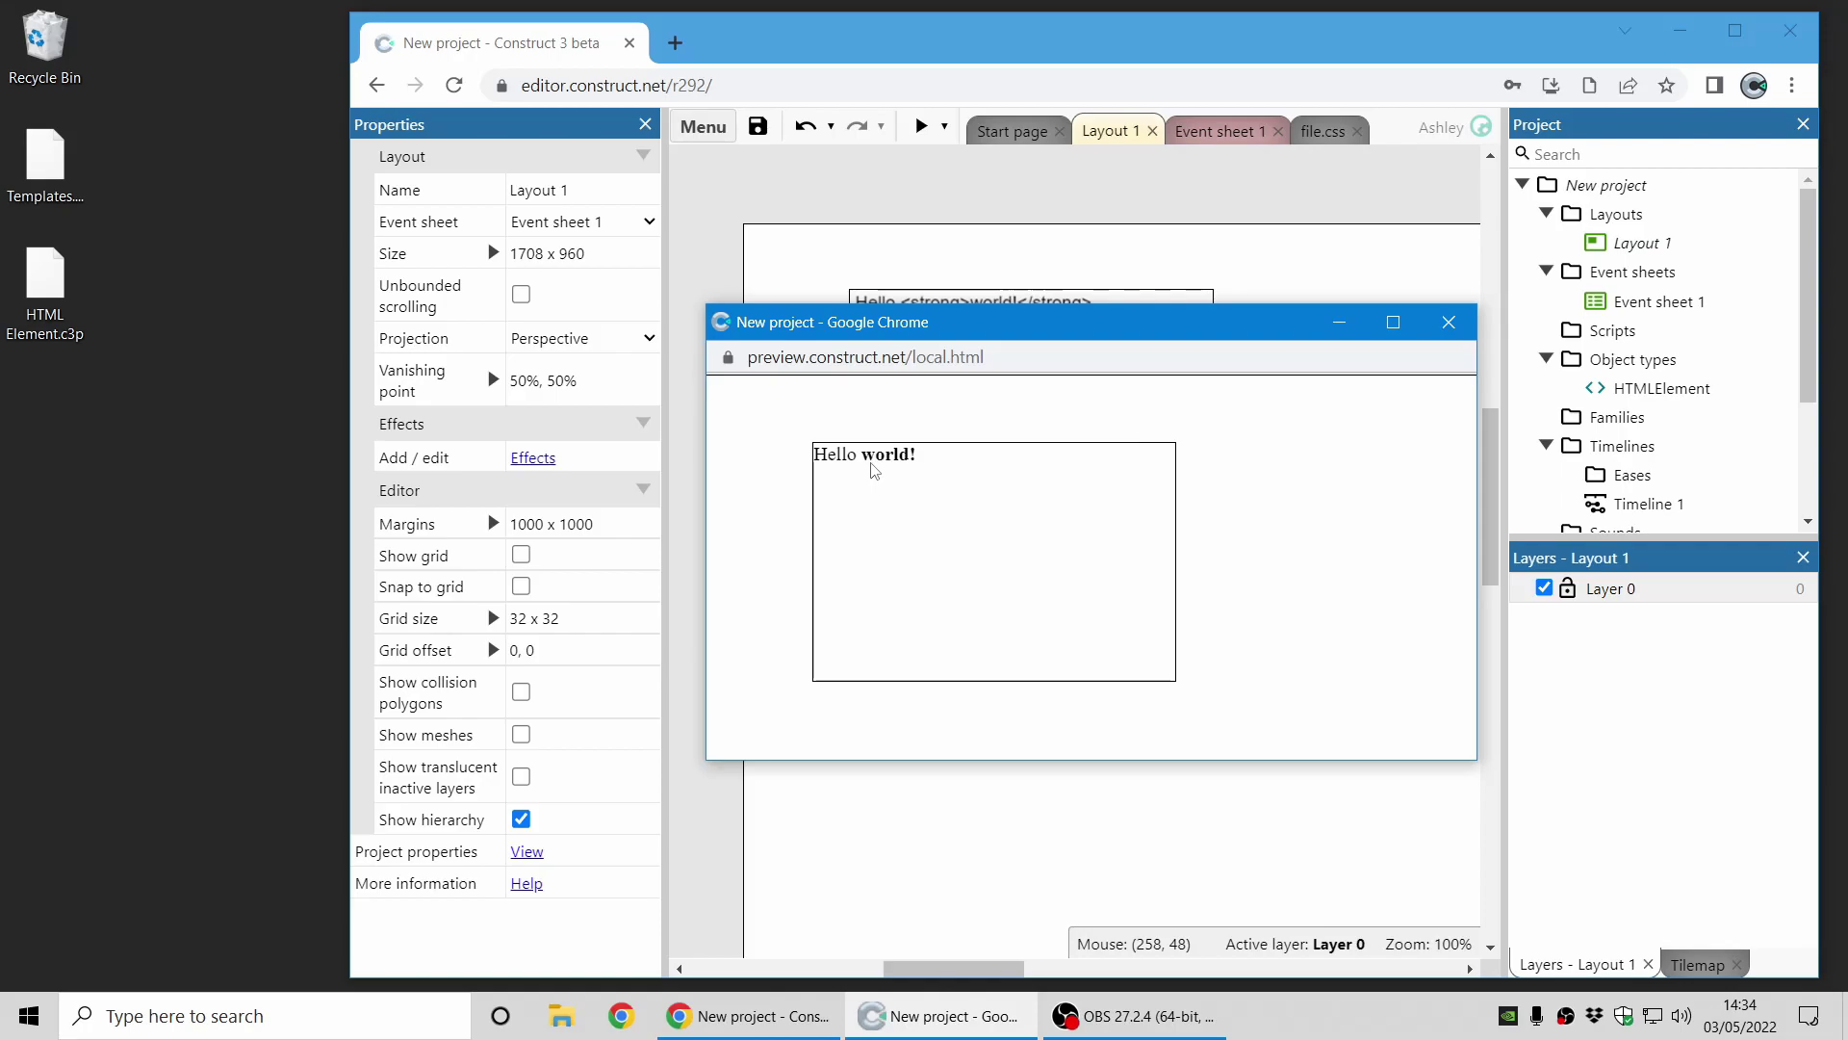
drag(1002, 333, 1000, 359)
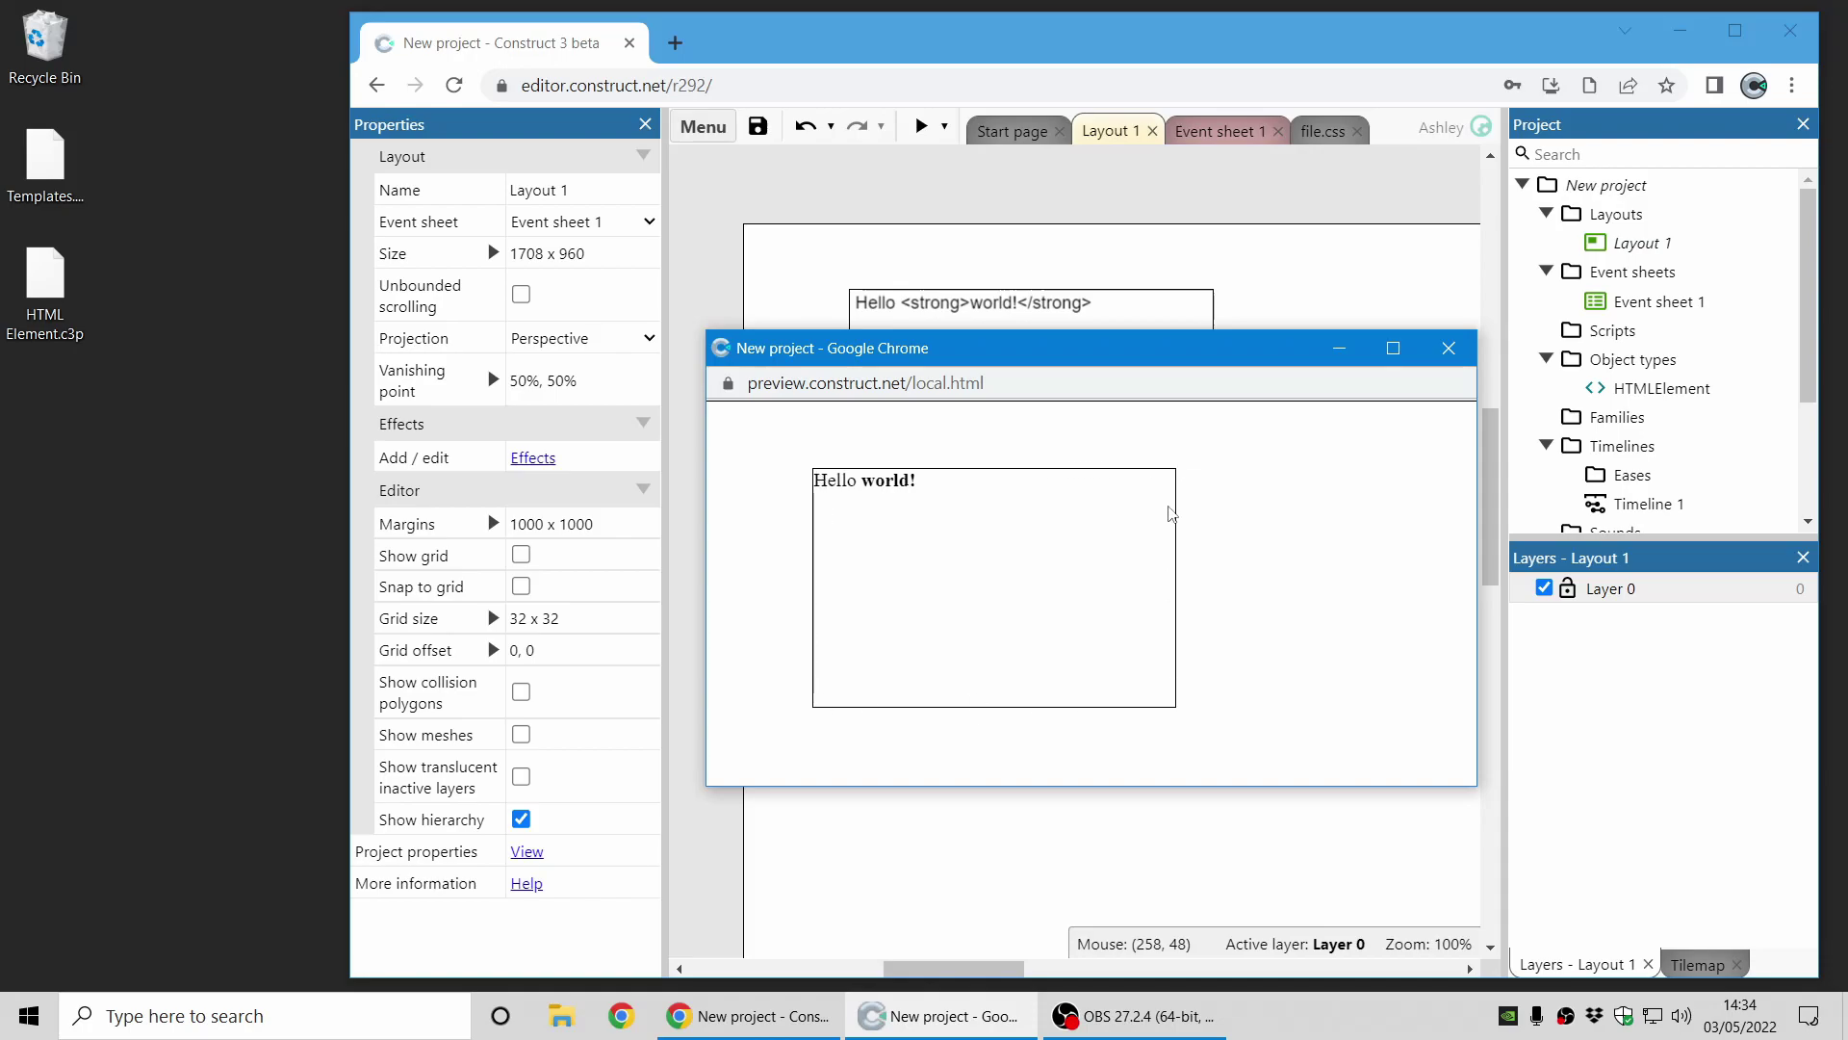
click(1449, 348)
scroll(1654, 435, down, 1)
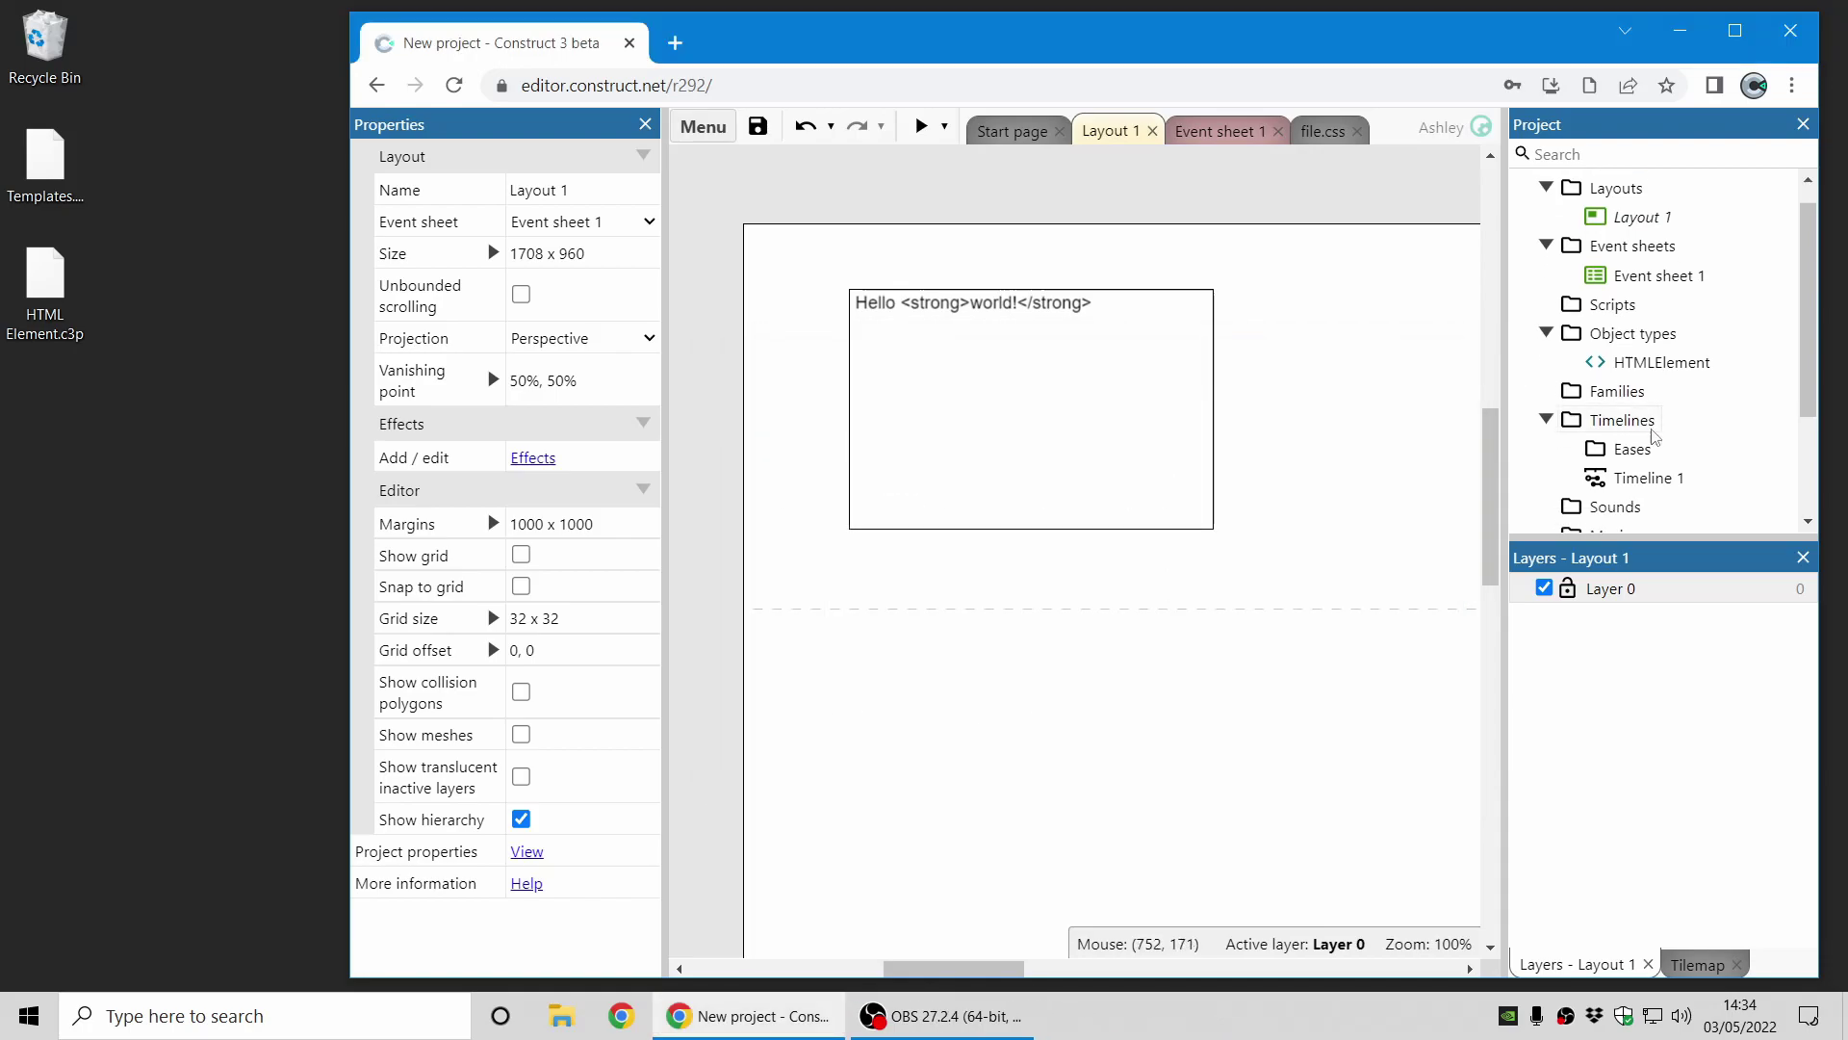
scroll(1654, 436, down, 2)
- Open file.css and review the .myelement rule's 1px solid black border
double_click(1634, 519)
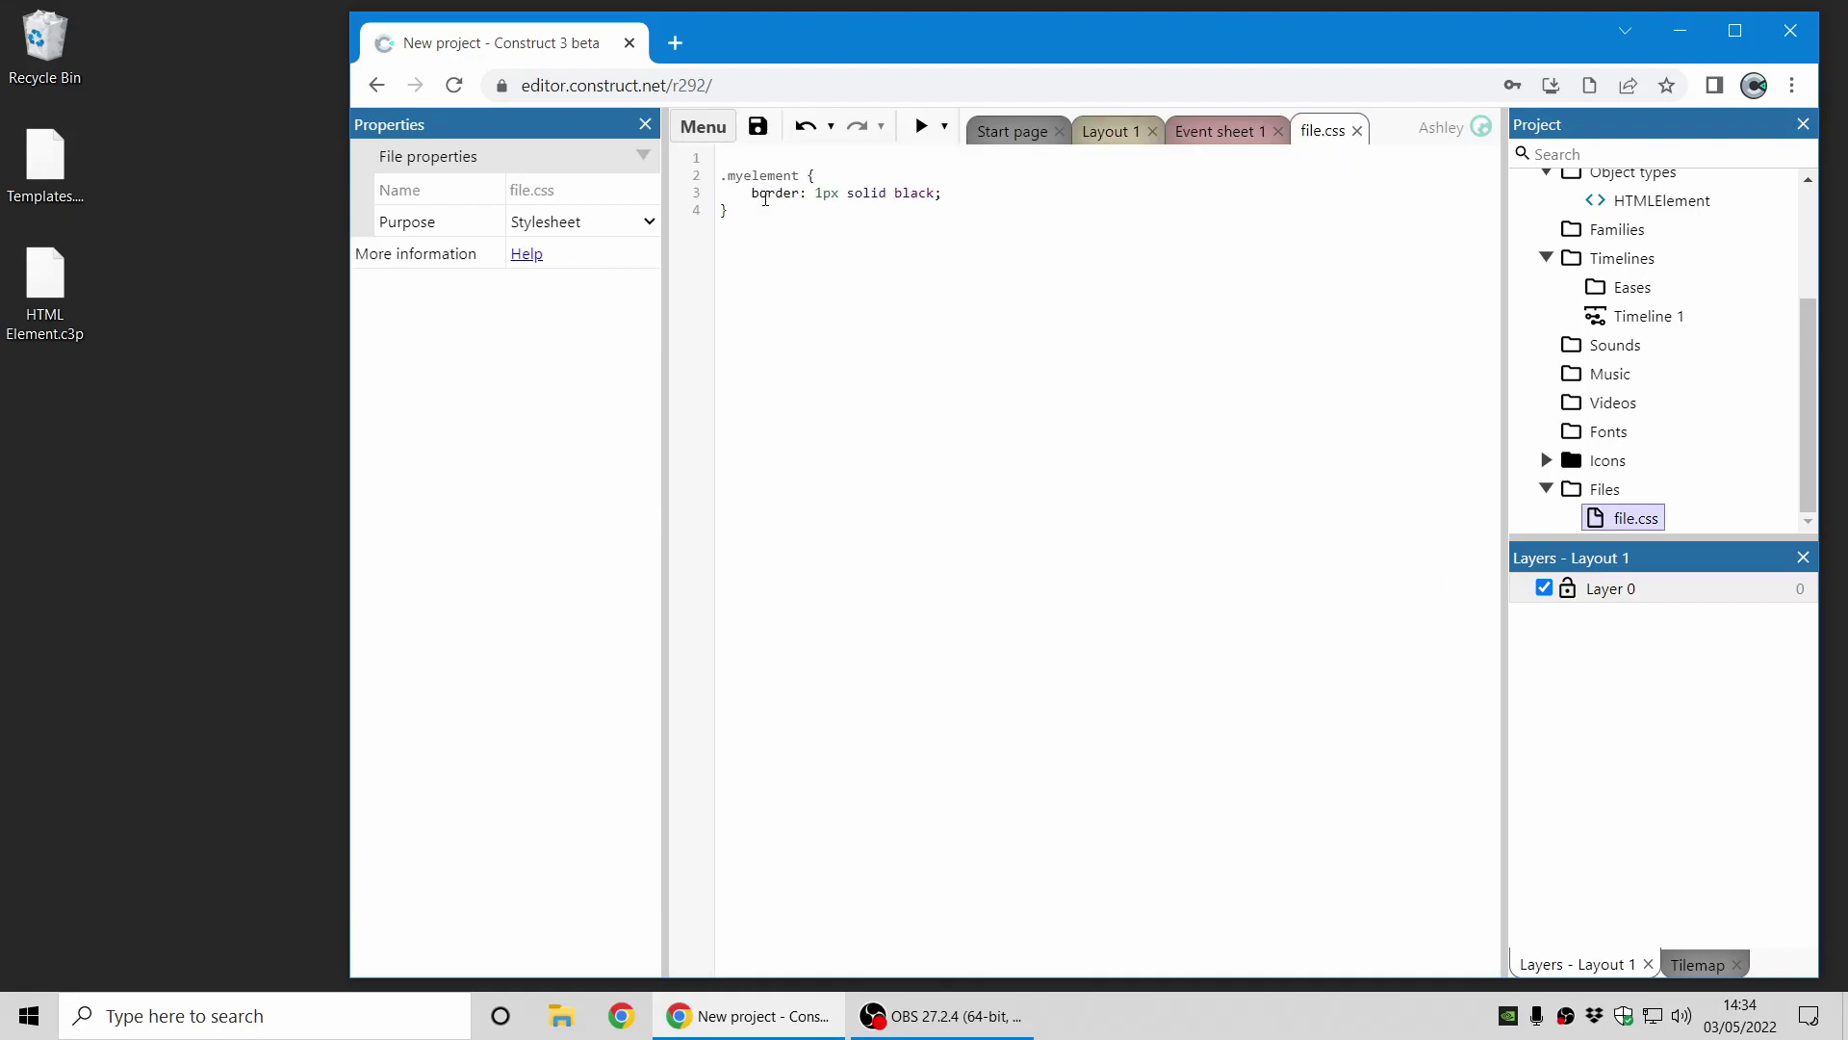
drag(752, 194, 982, 199)
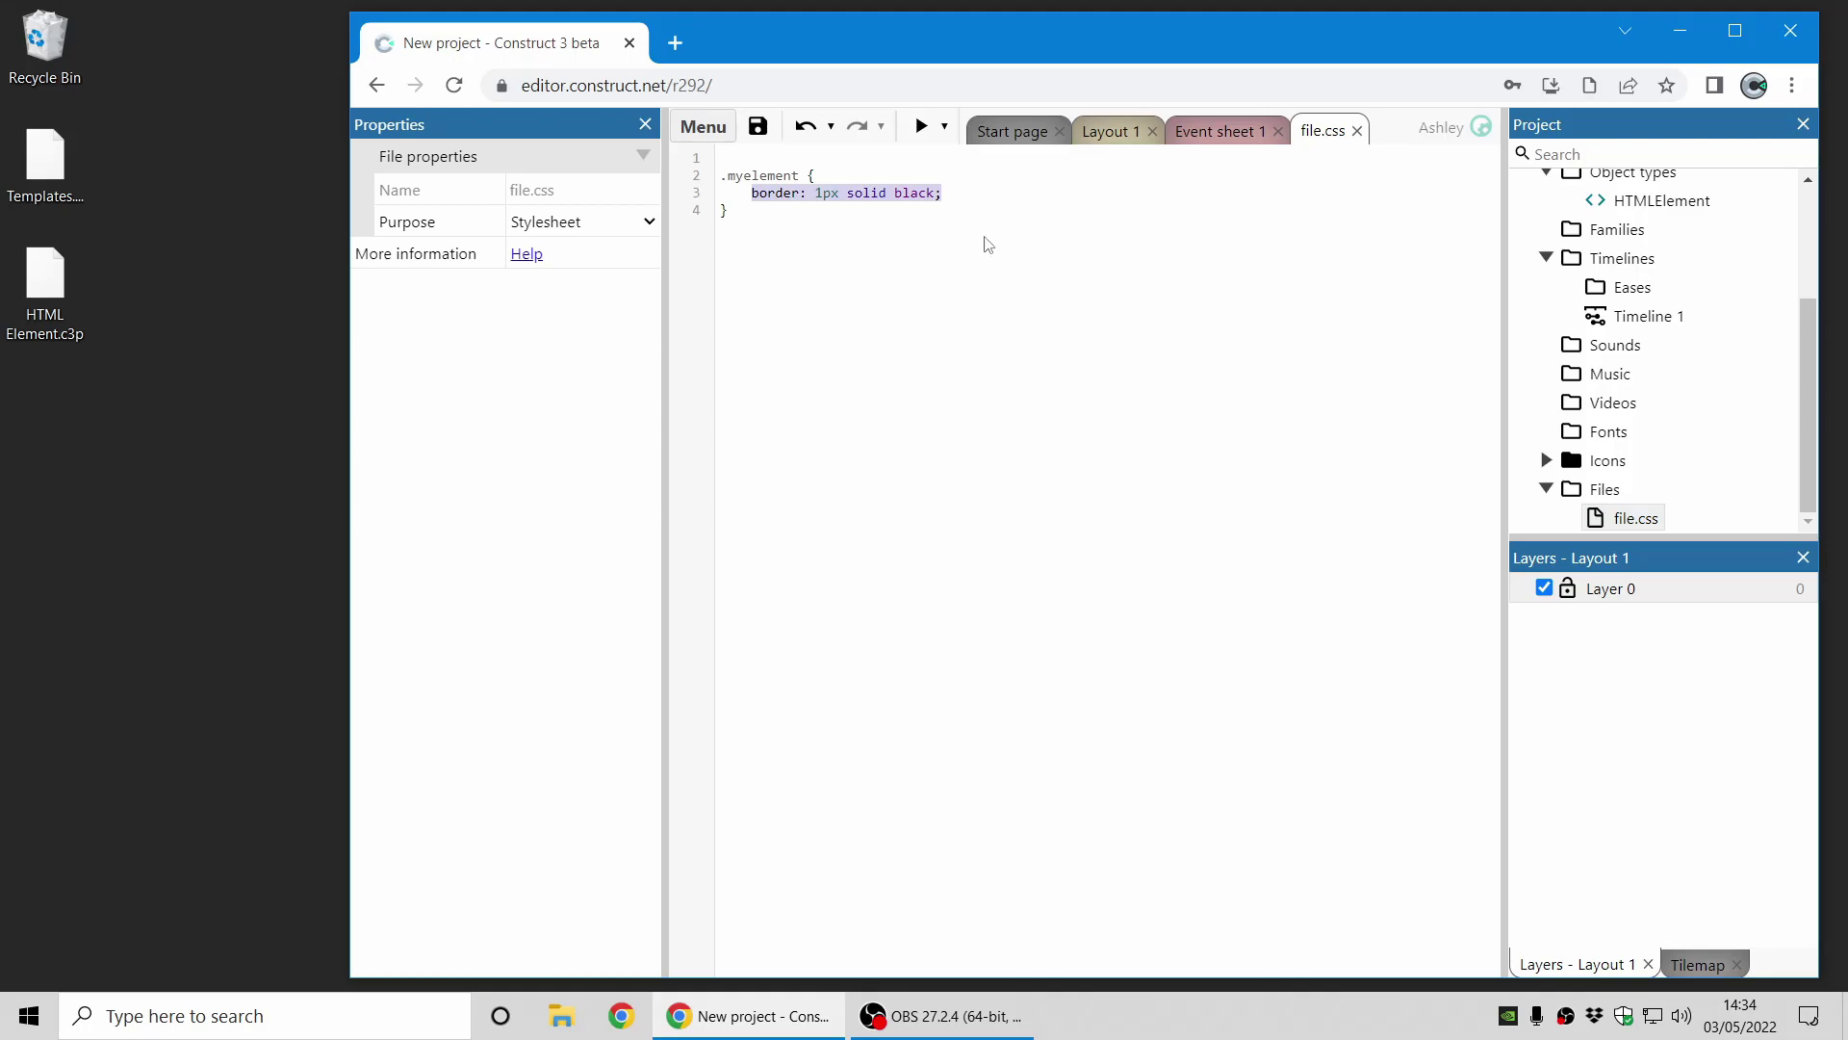
double_click(763, 173)
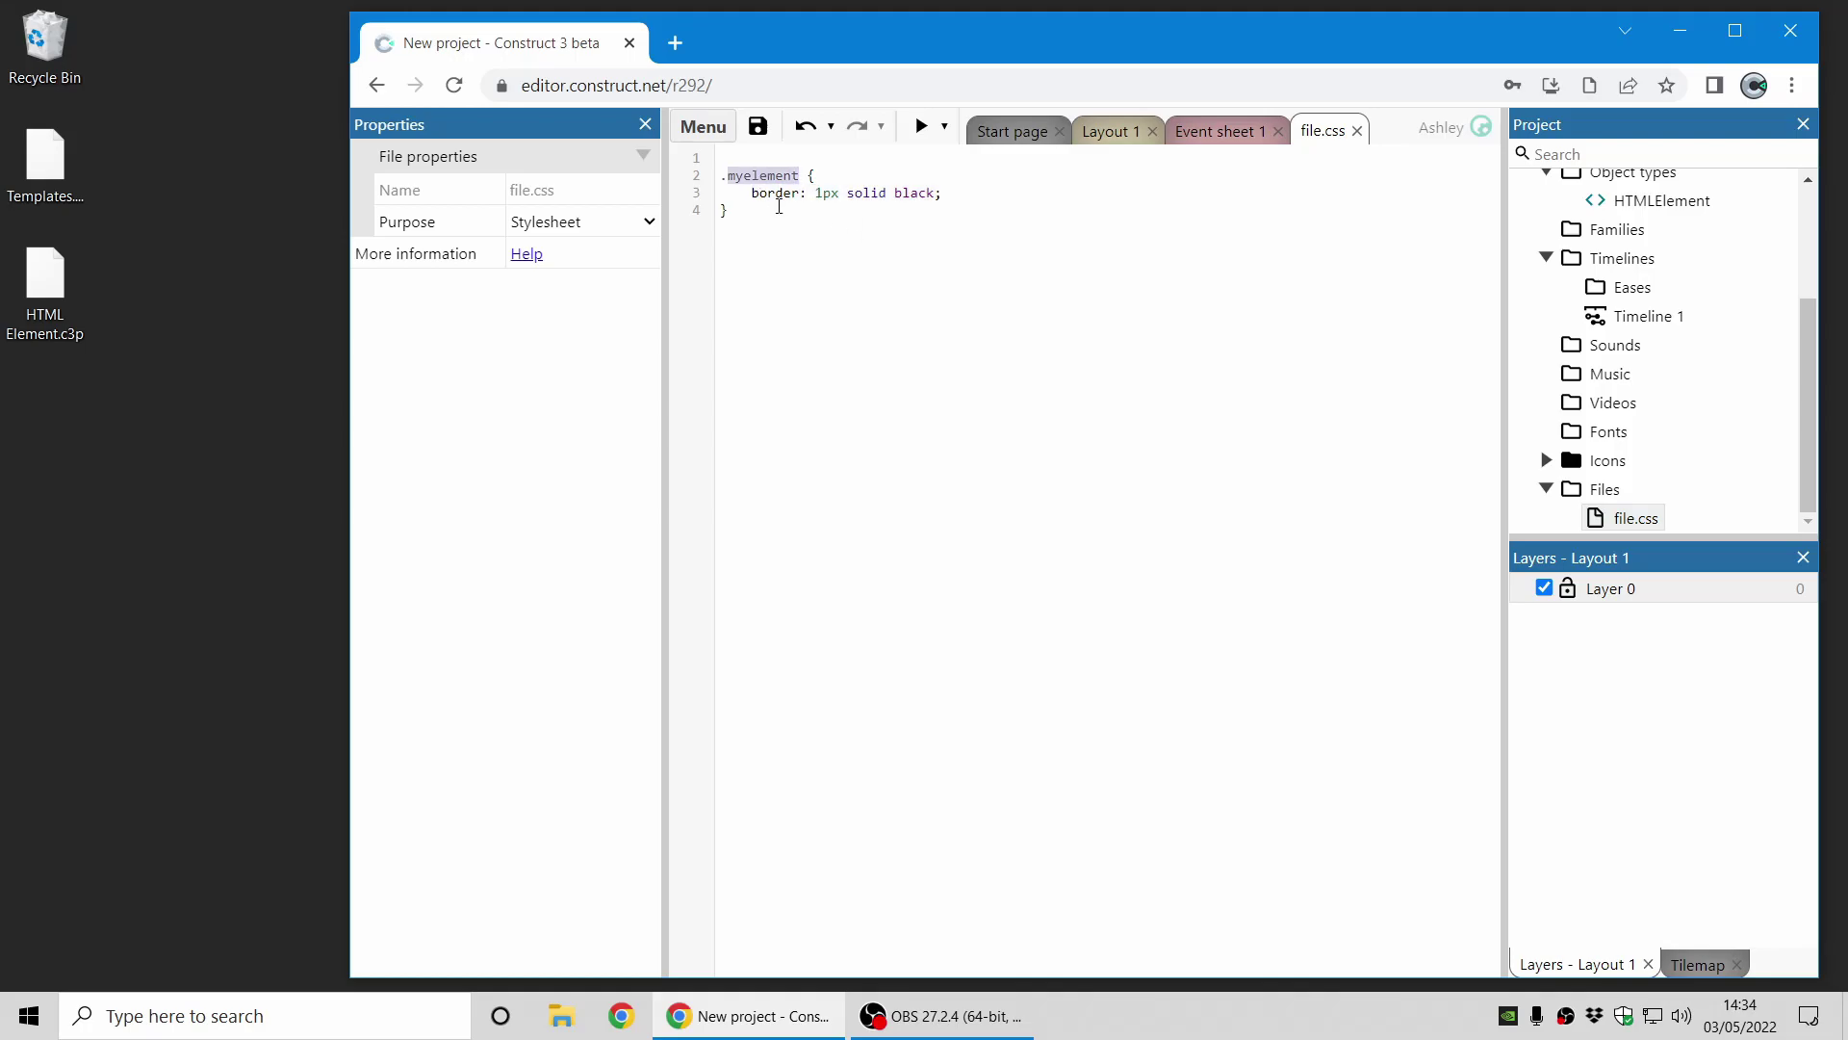
- Confirm the HTMLElement's Class property is 'myelement' in Layout 1
click(1117, 130)
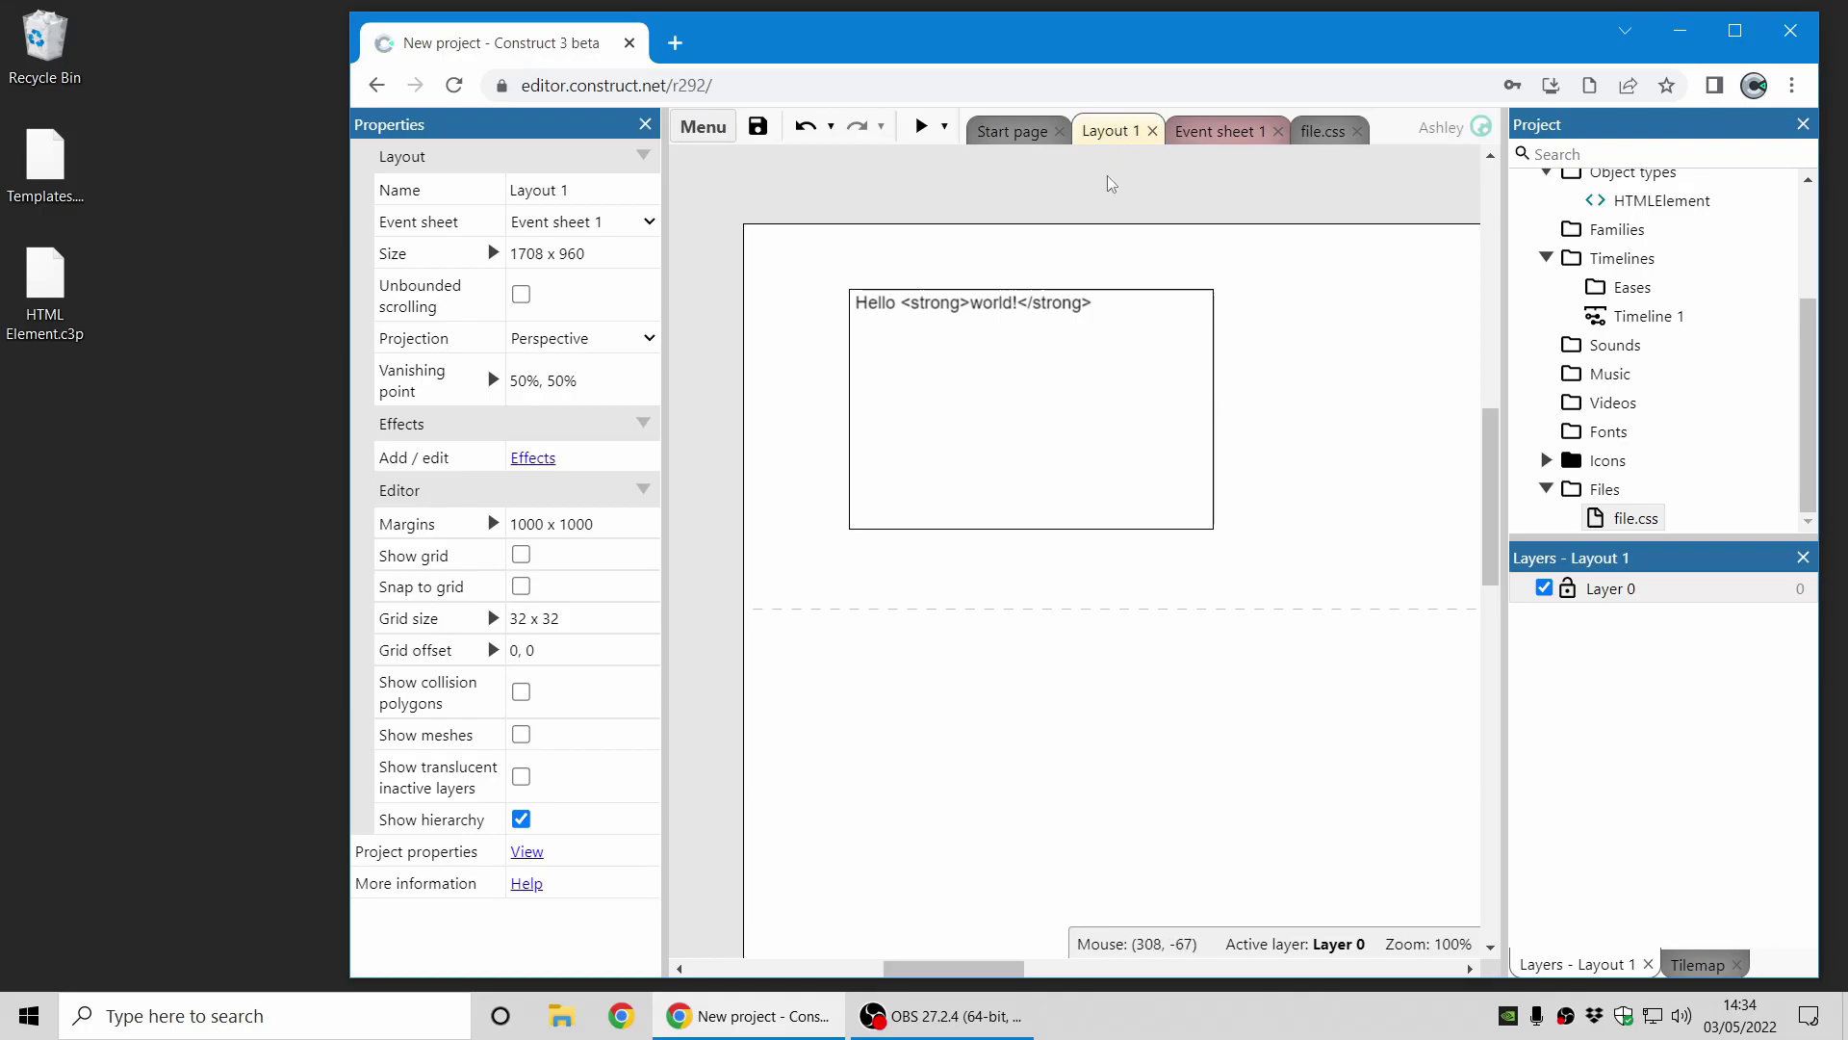
click(1007, 372)
scroll(479, 776, down, 5)
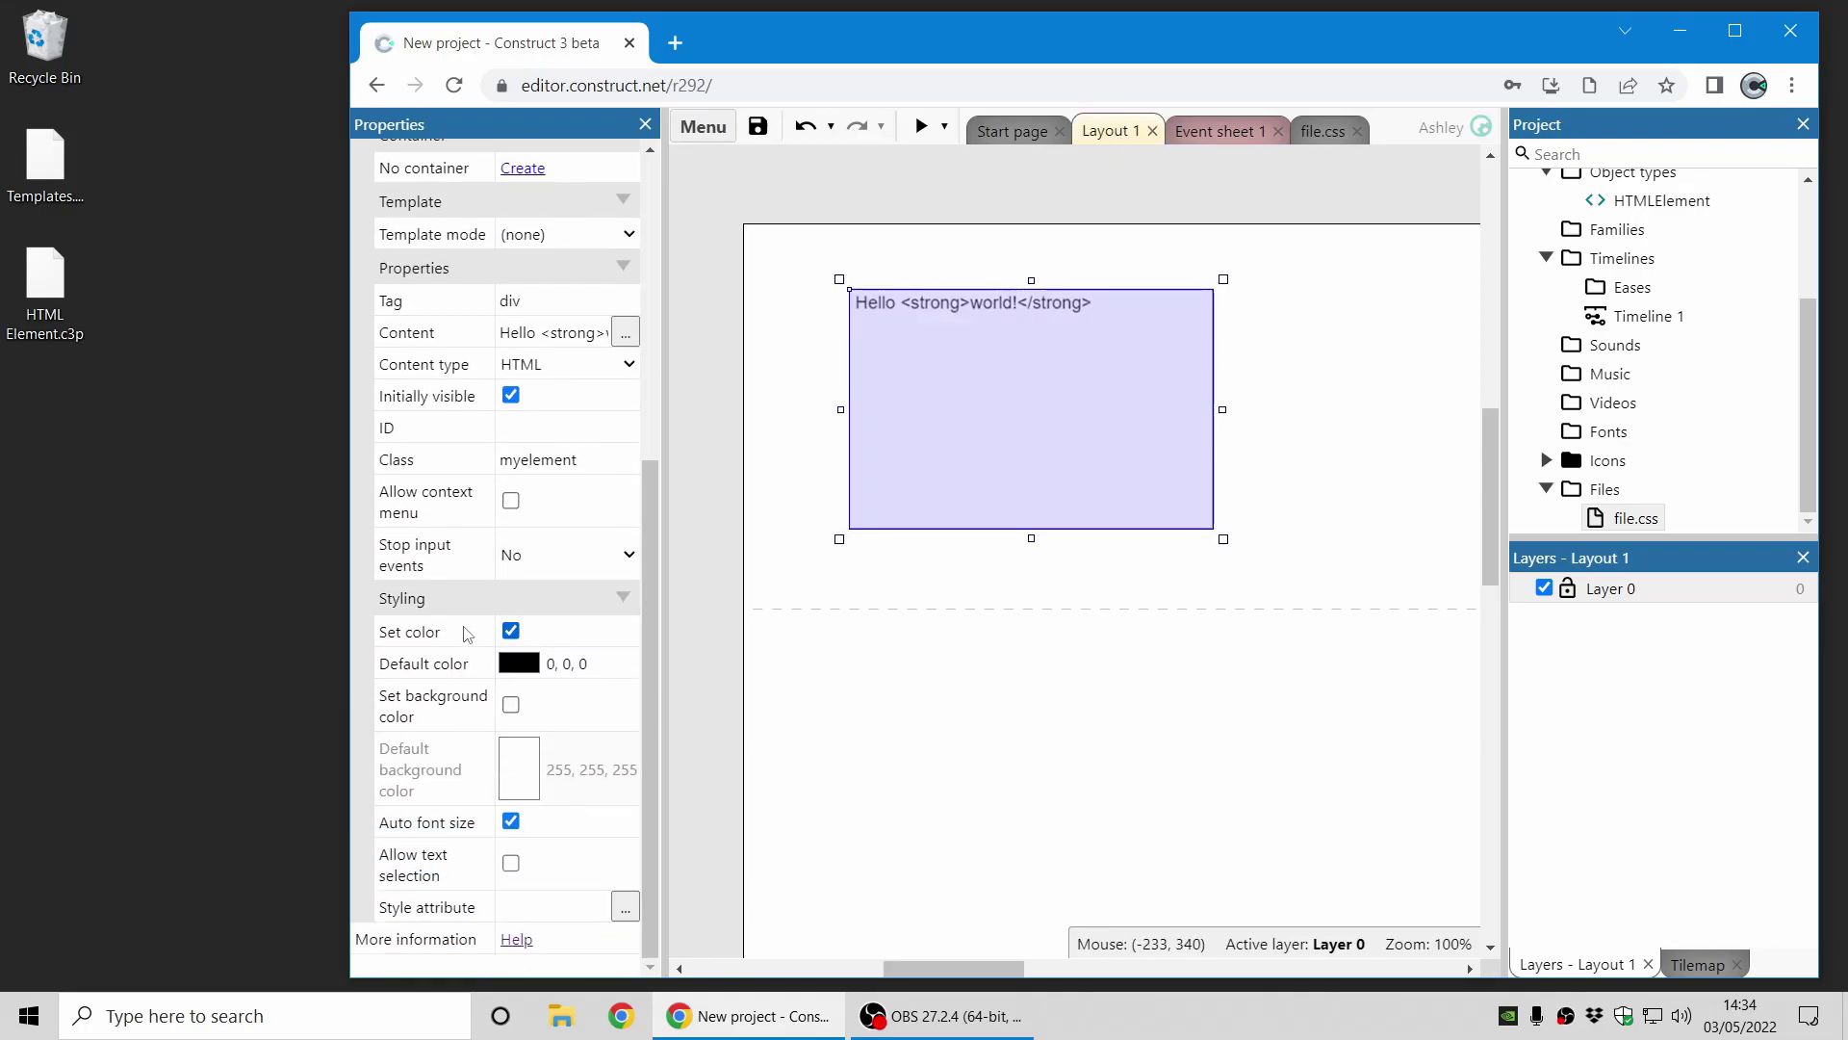
scroll(467, 633, up, 3)
click(524, 700)
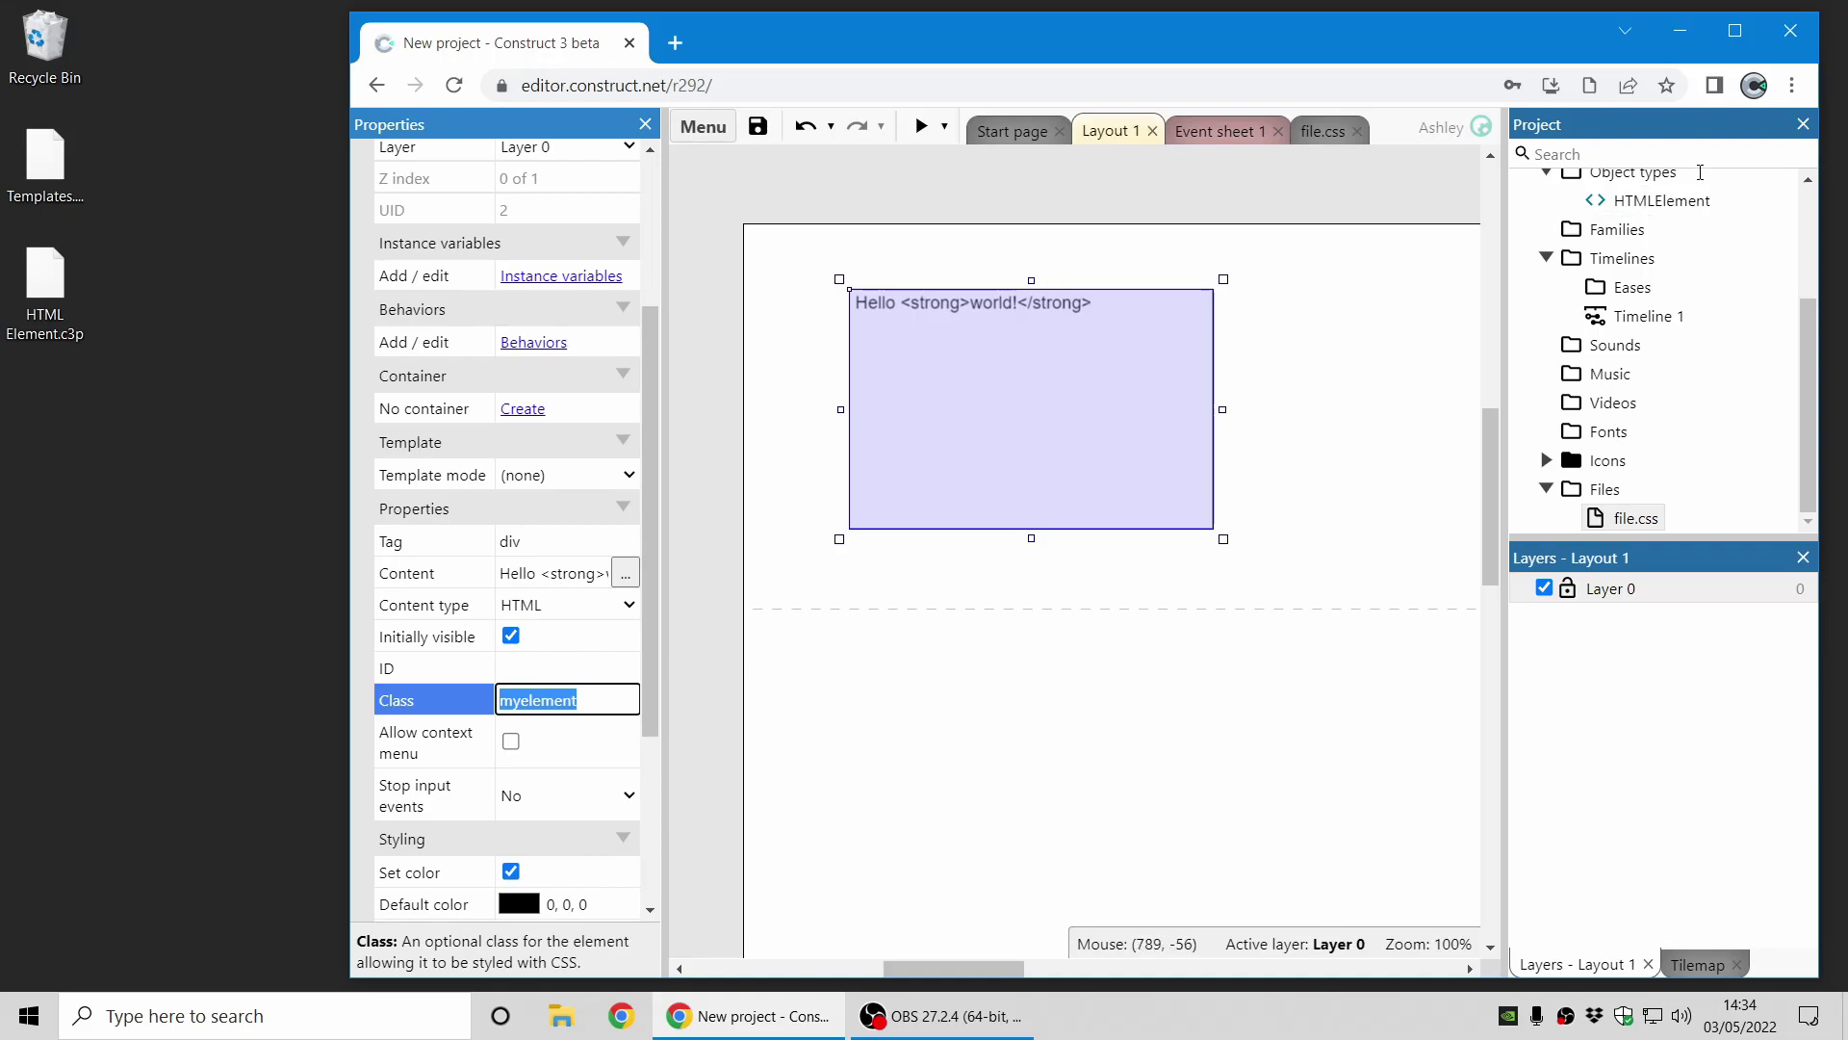
- Reopen file.css with the cursor at the end of the .myelement rule
click(1637, 520)
double_click(1642, 522)
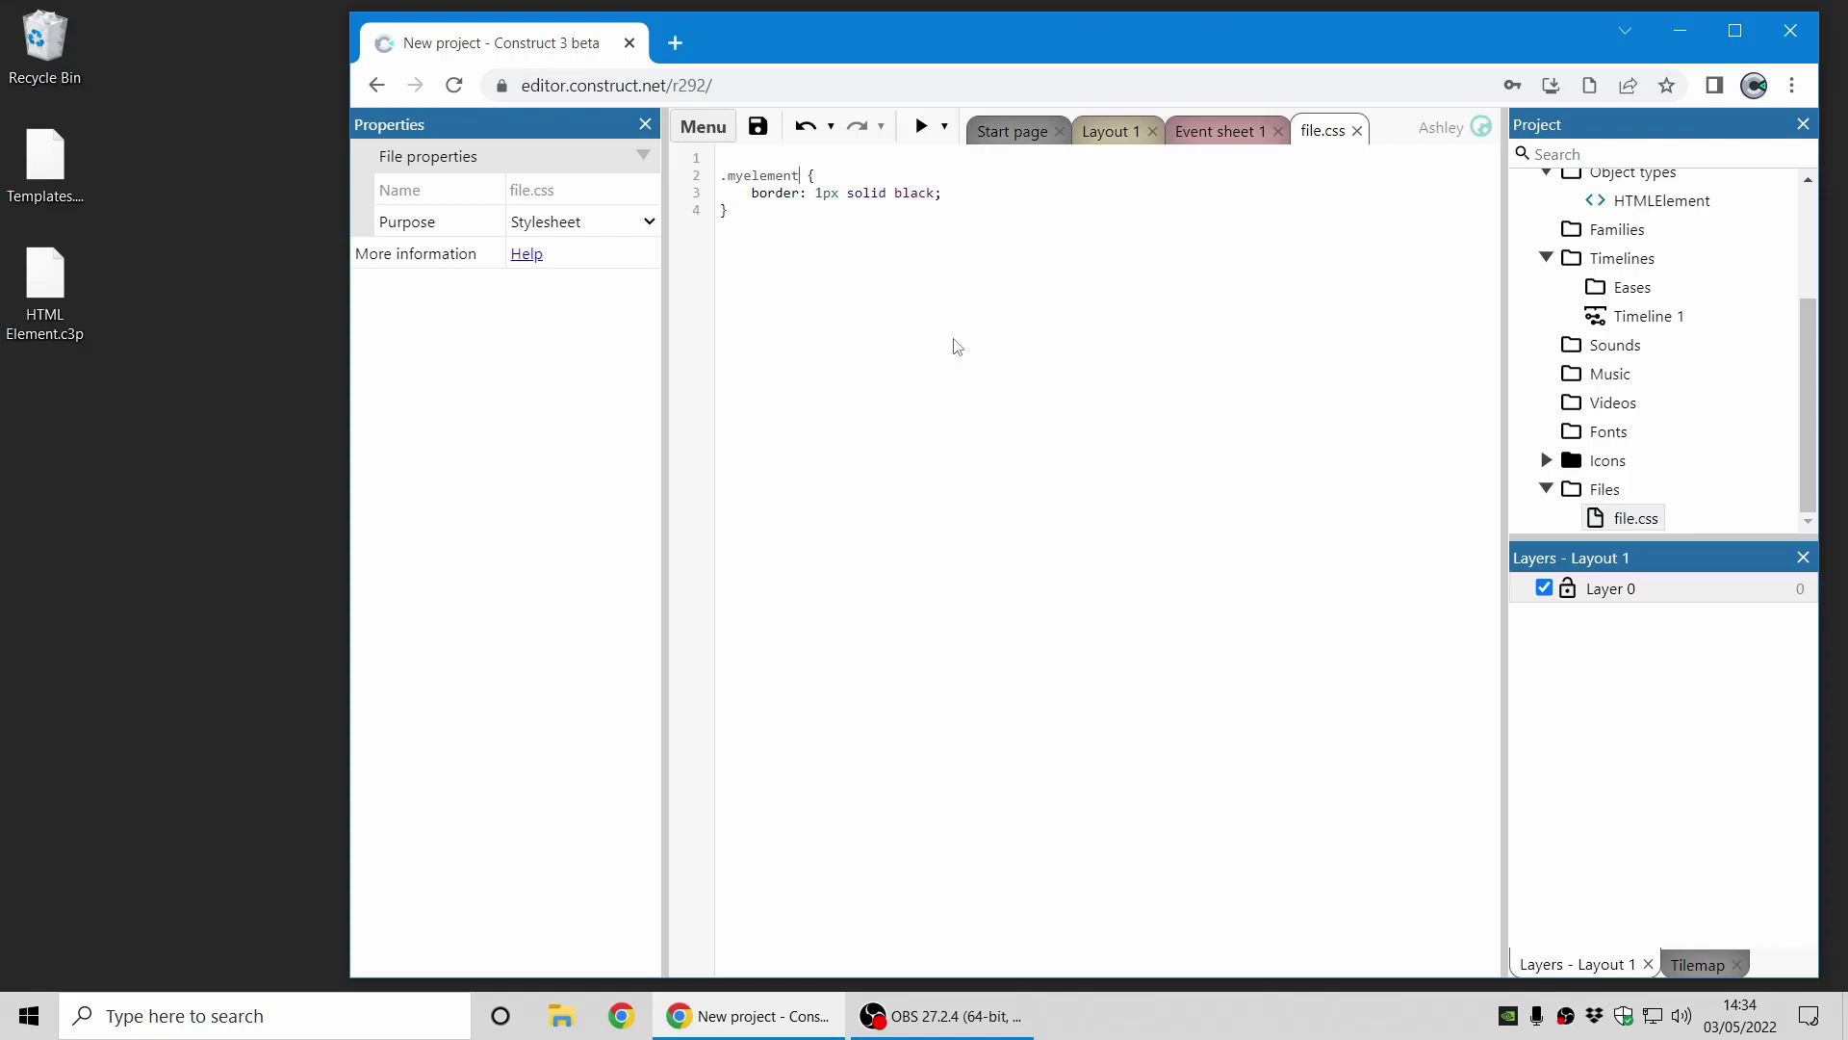
click(972, 296)
- Add a 'strong { color: red; }' rule to file.css and preview the red world! text
key(Return)
key(Return)
text(strong {)
key(Return)
click(921, 126)
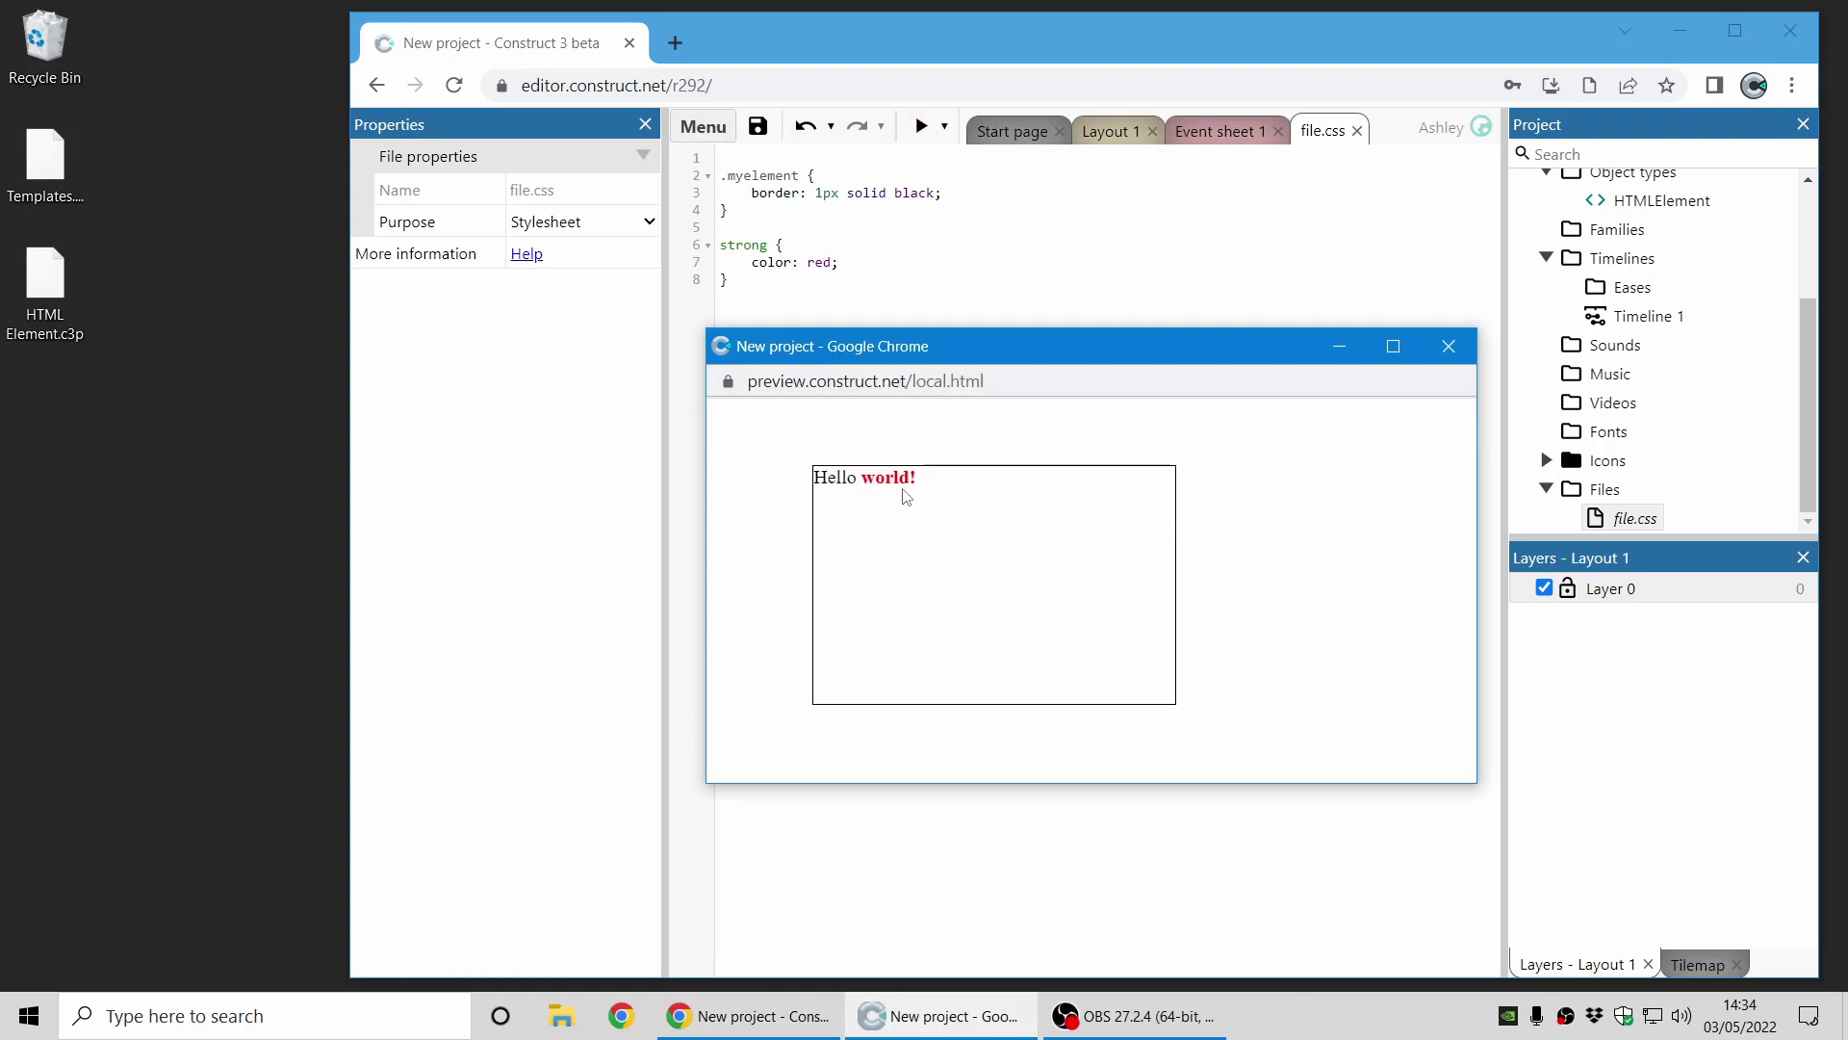
click(1452, 352)
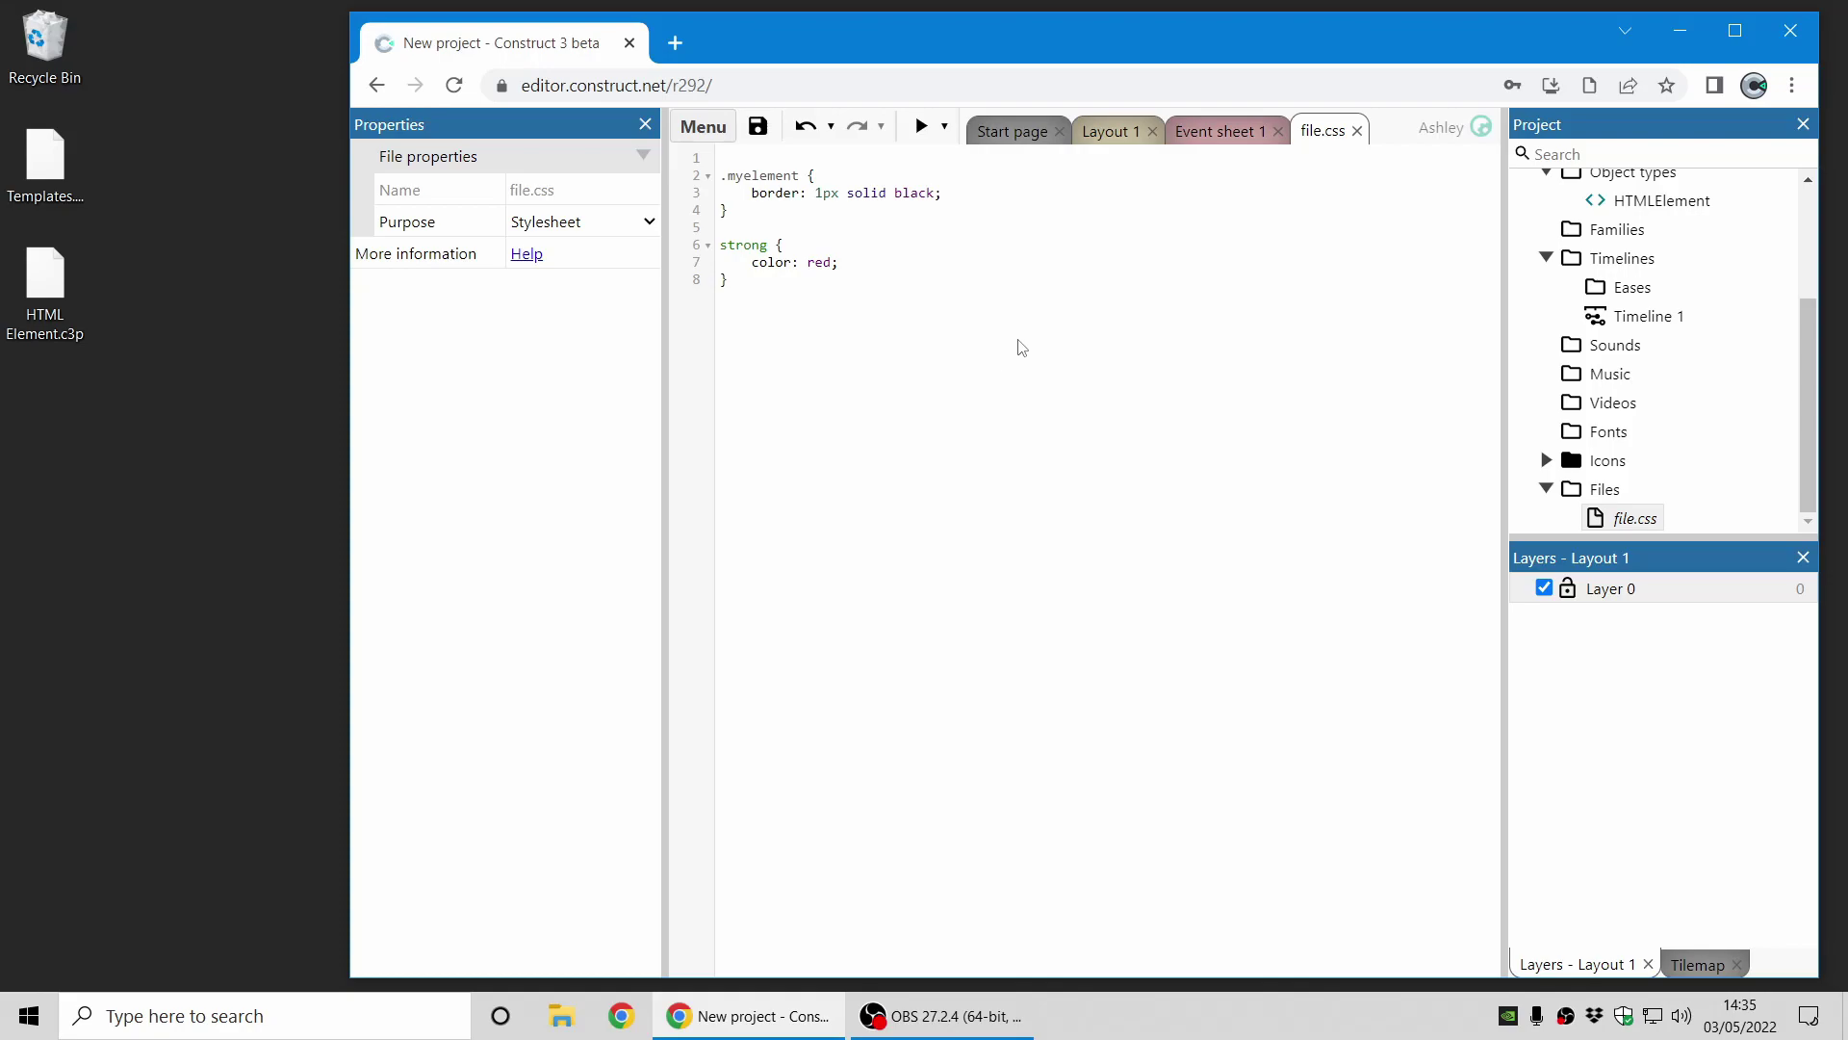
- Add 'padding: 1em;' and 'border-radius: 1em;' to .myelement and preview the rounded box
key(Return)
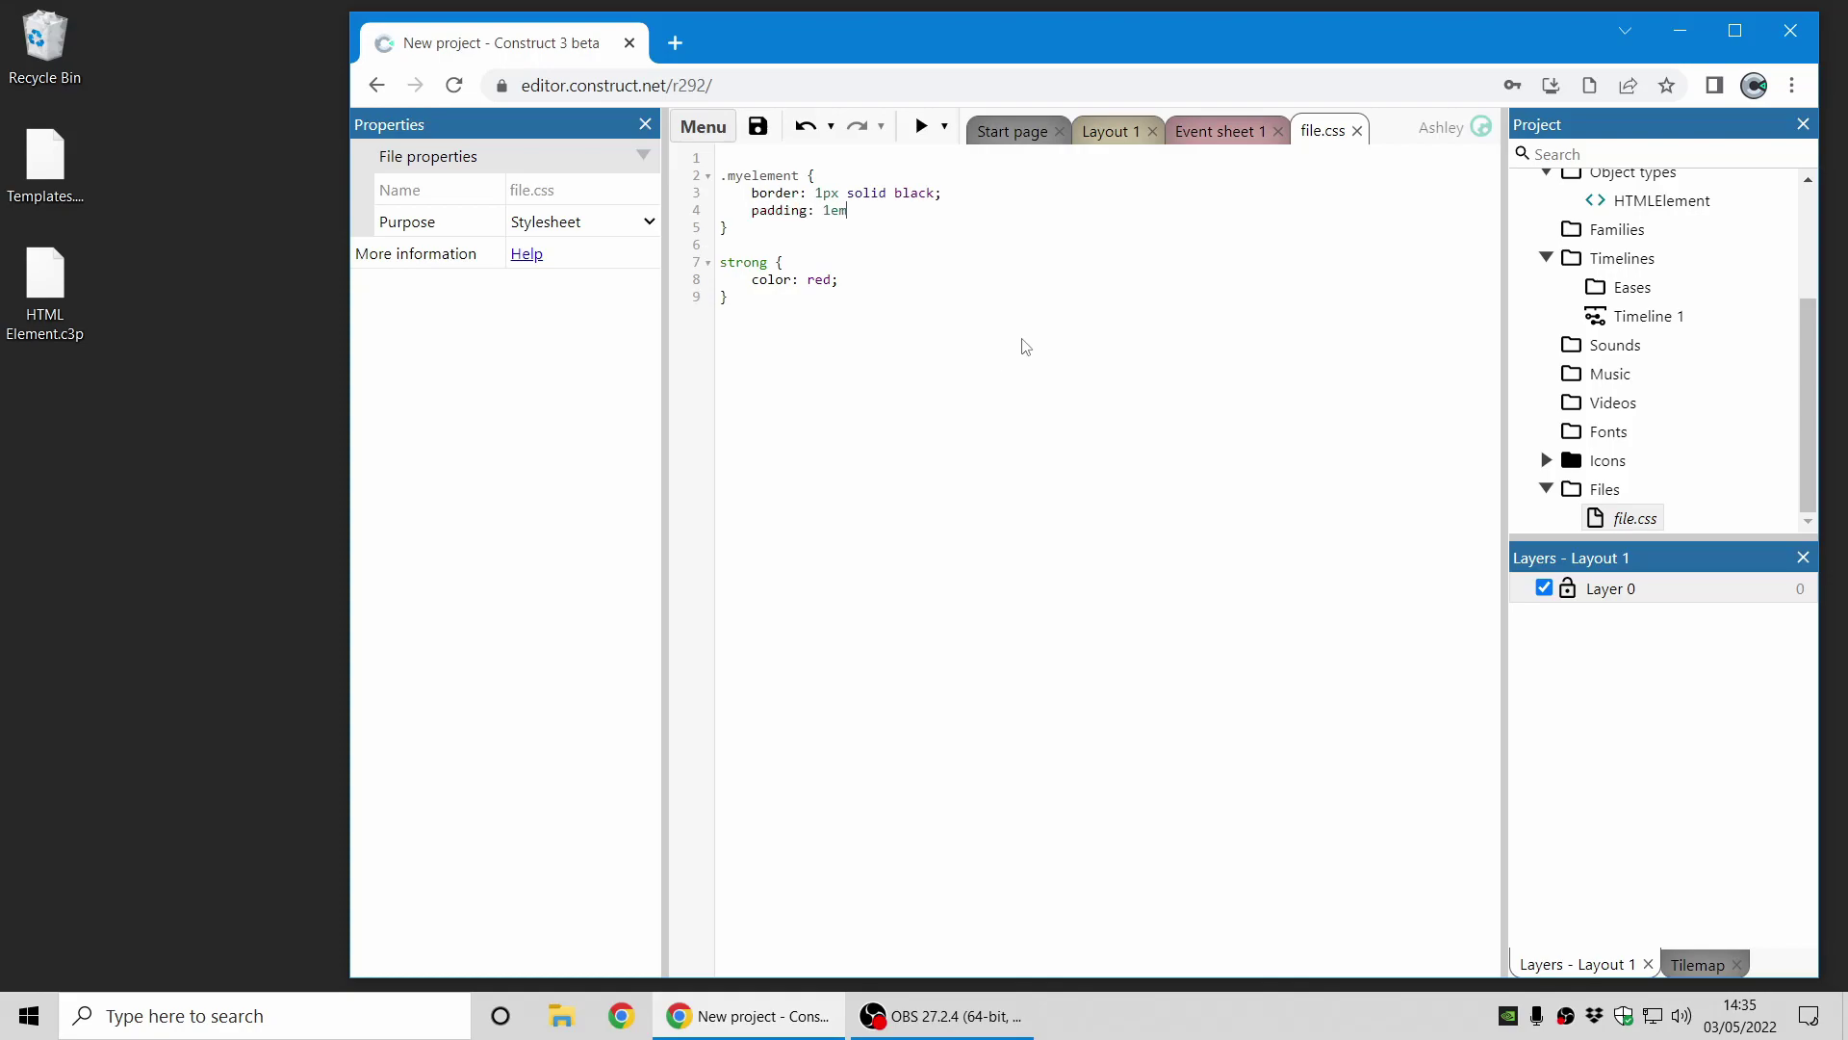
key(Return)
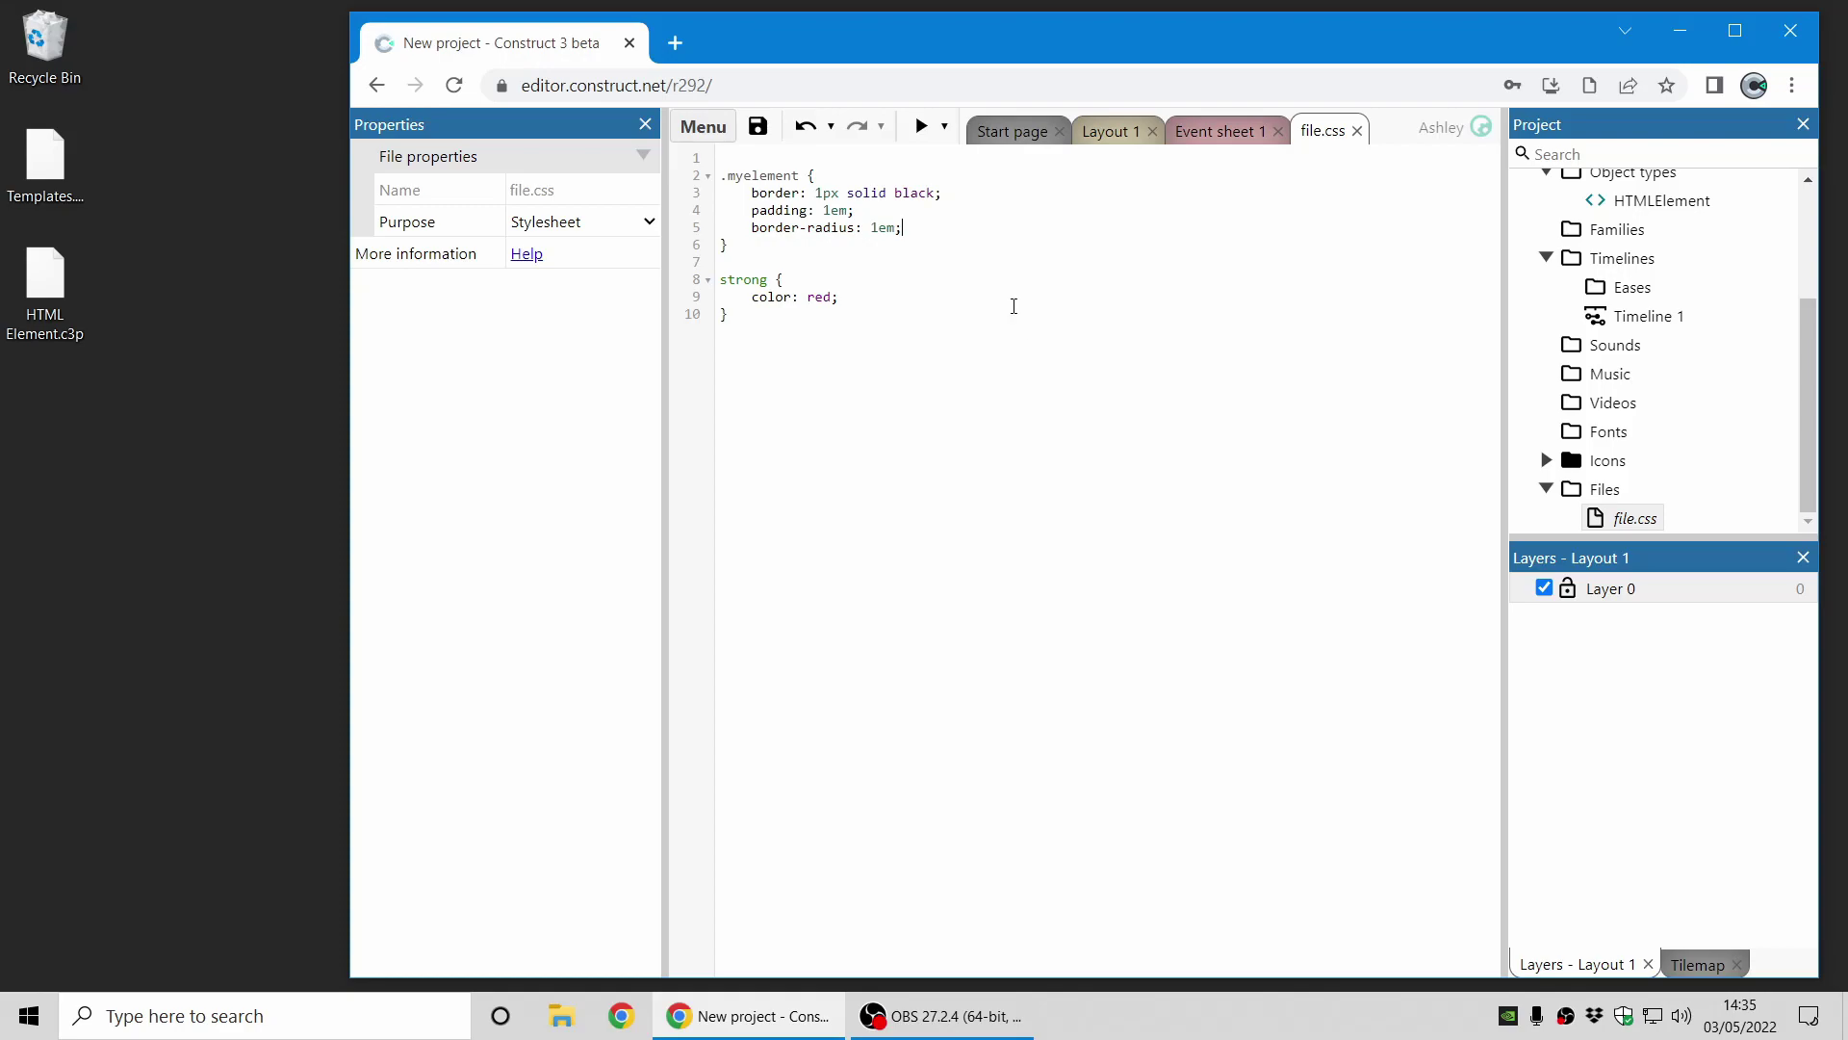
click(921, 126)
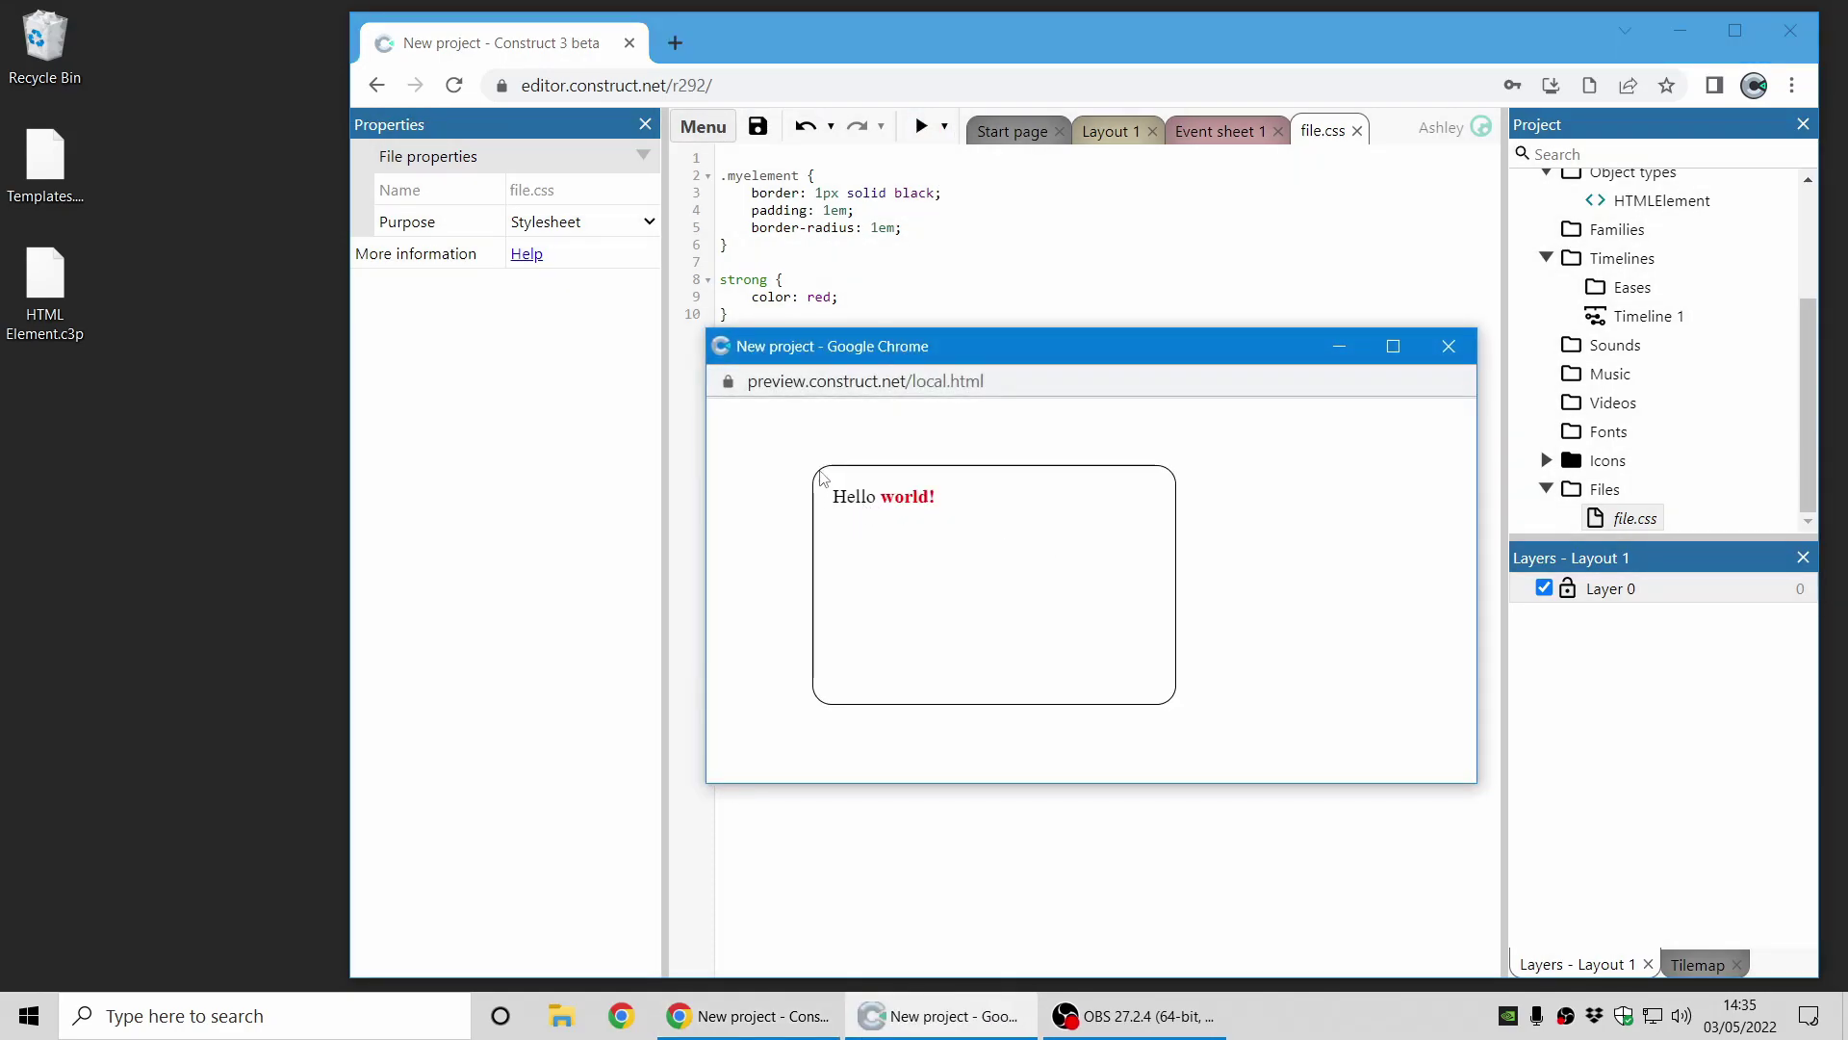
click(1449, 347)
scroll(1618, 251, up, 3)
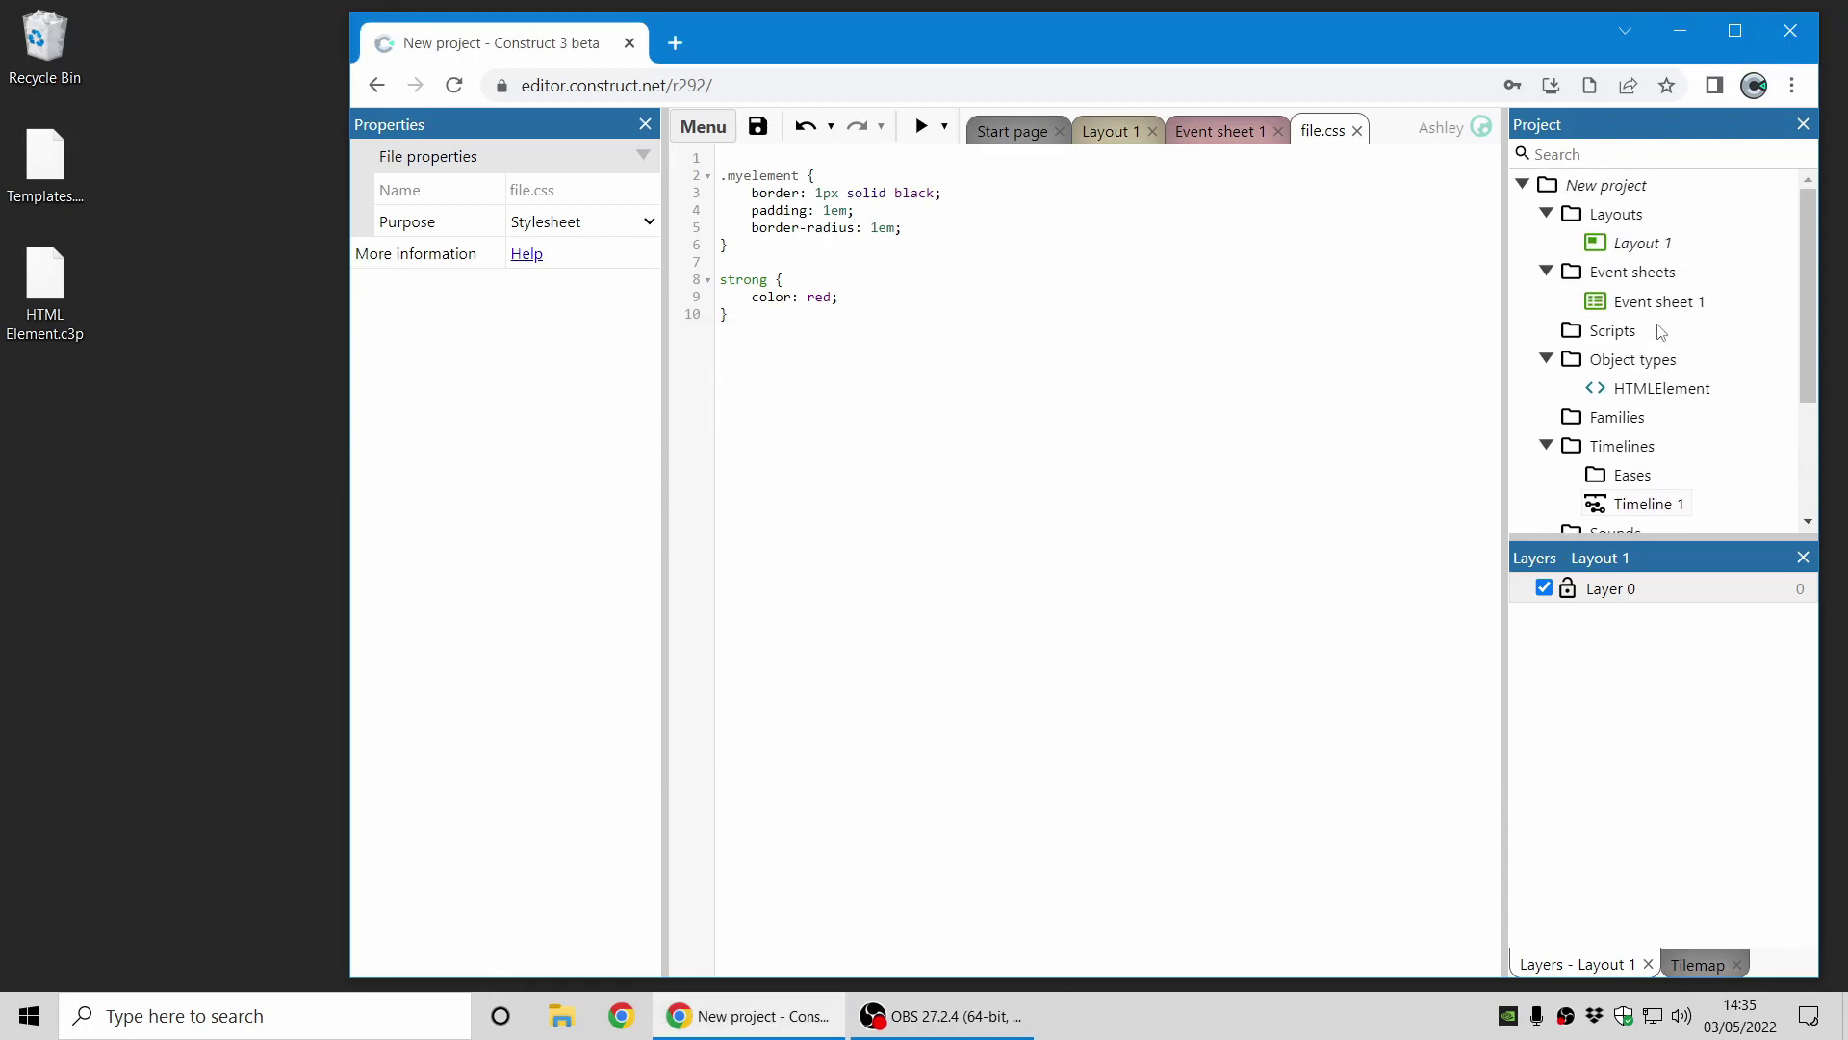
- Close the HTML Element project without saving changes
right_click(1594, 188)
click(1680, 445)
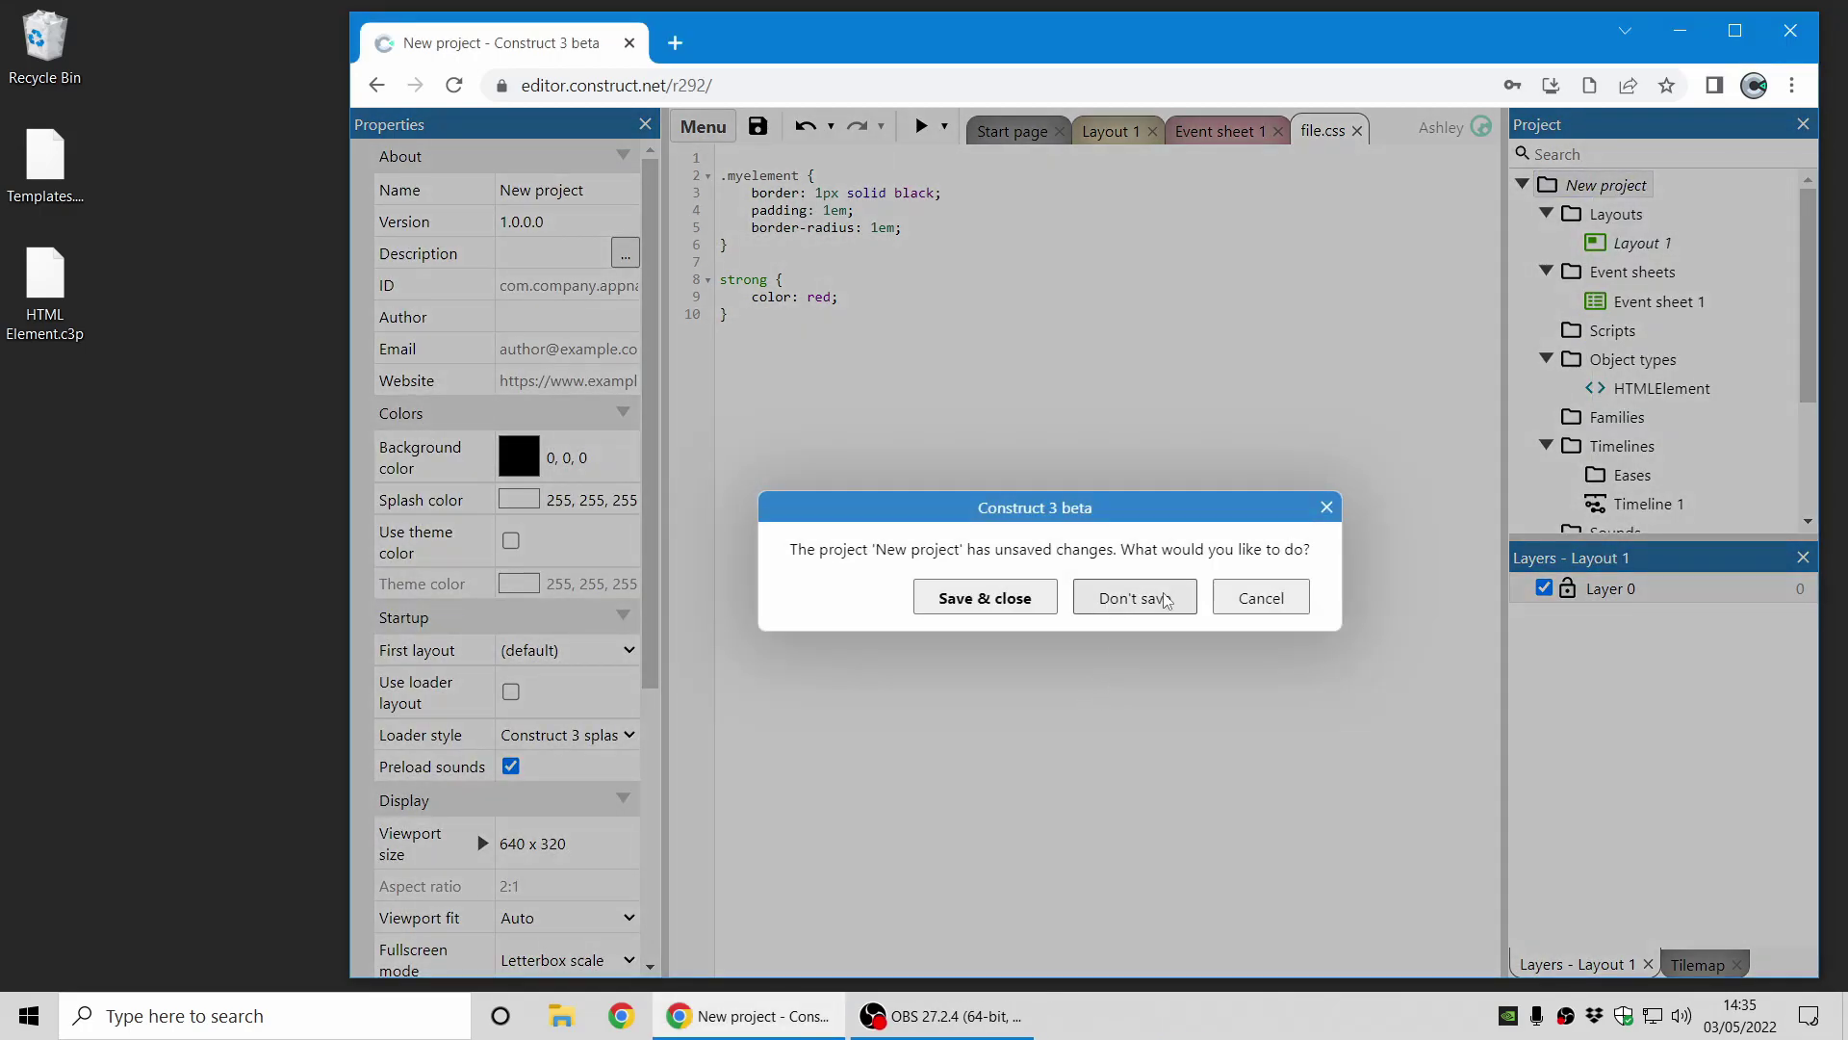
click(1139, 596)
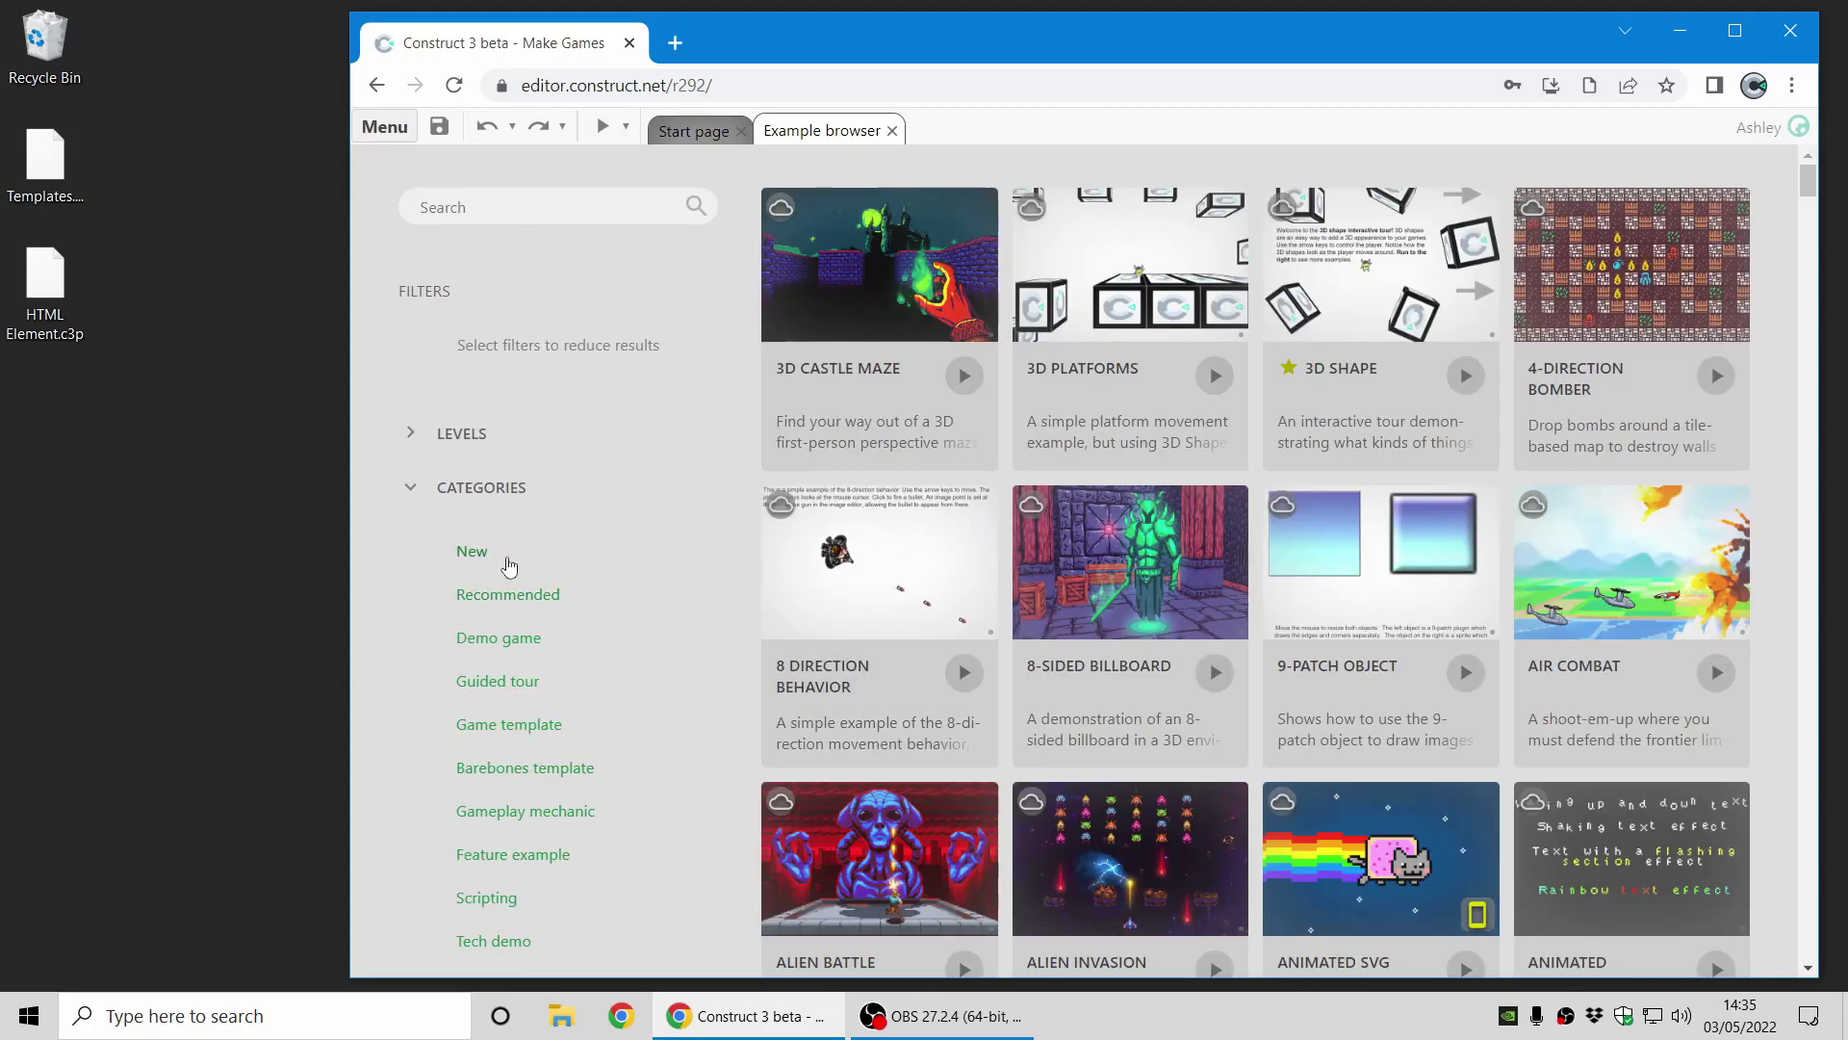
click(504, 557)
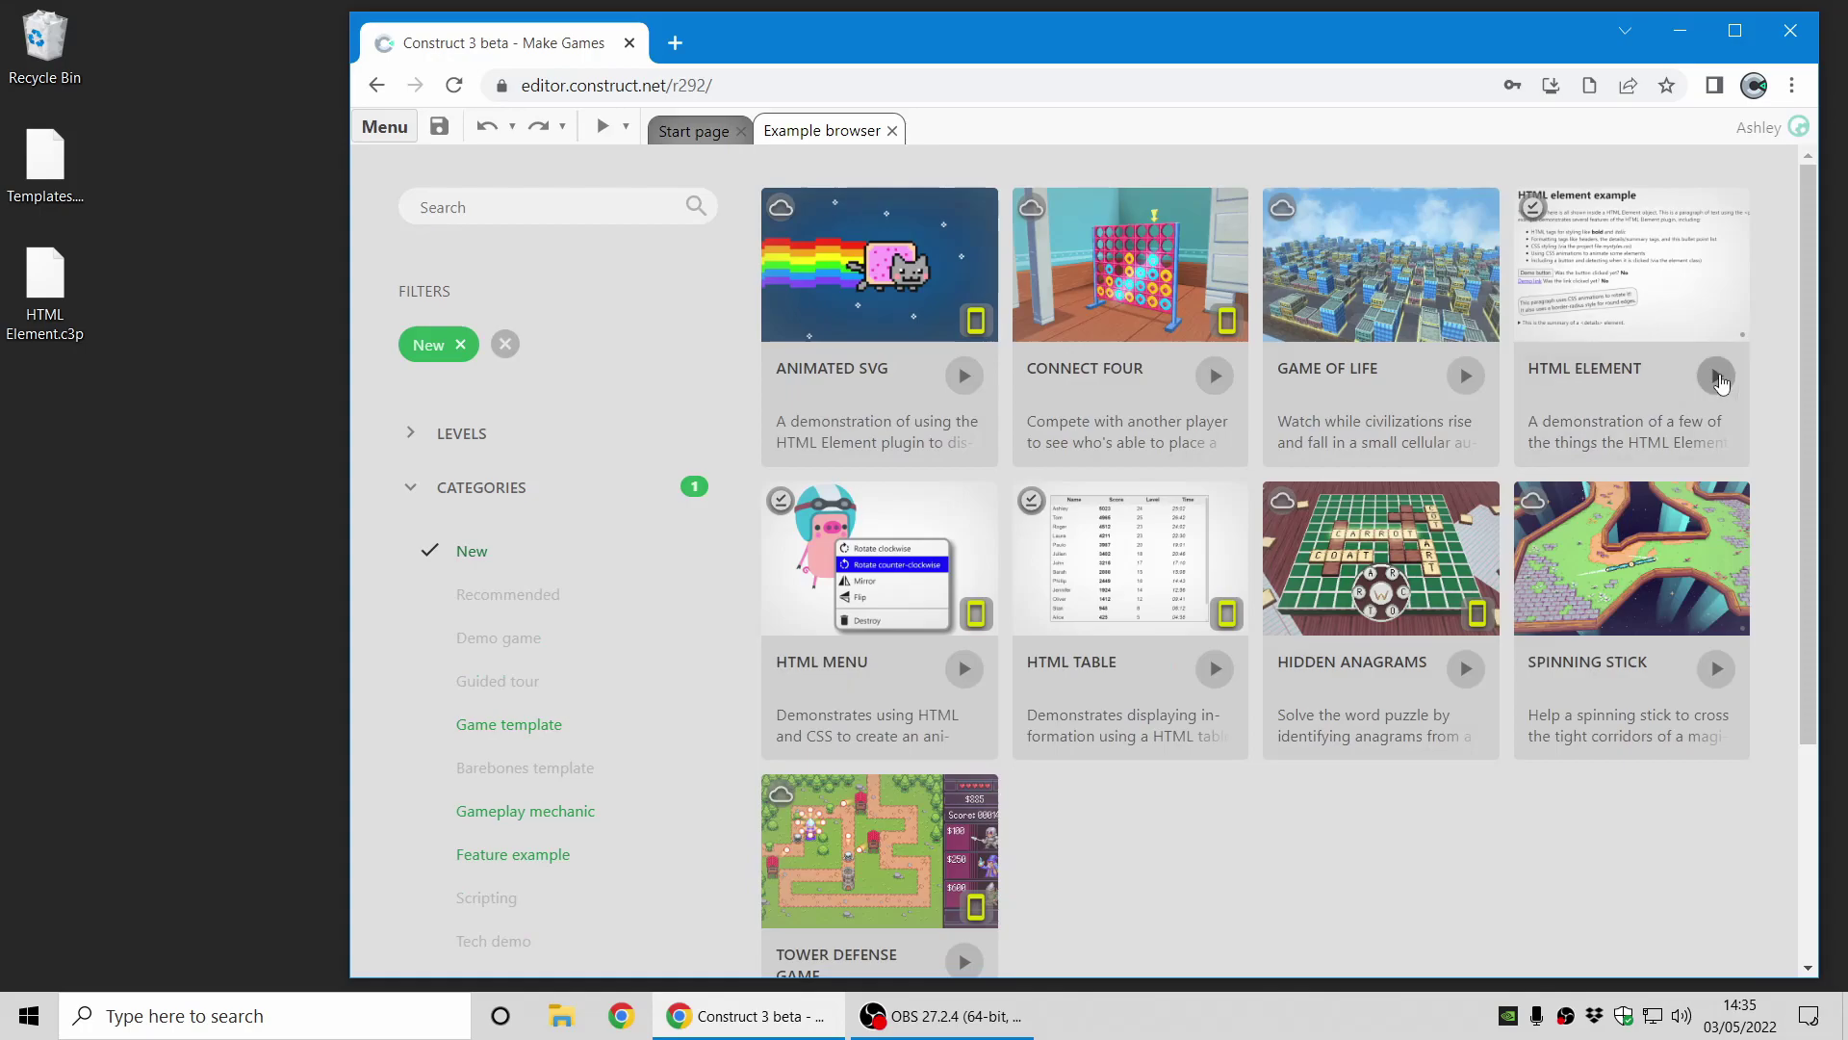
click(1649, 460)
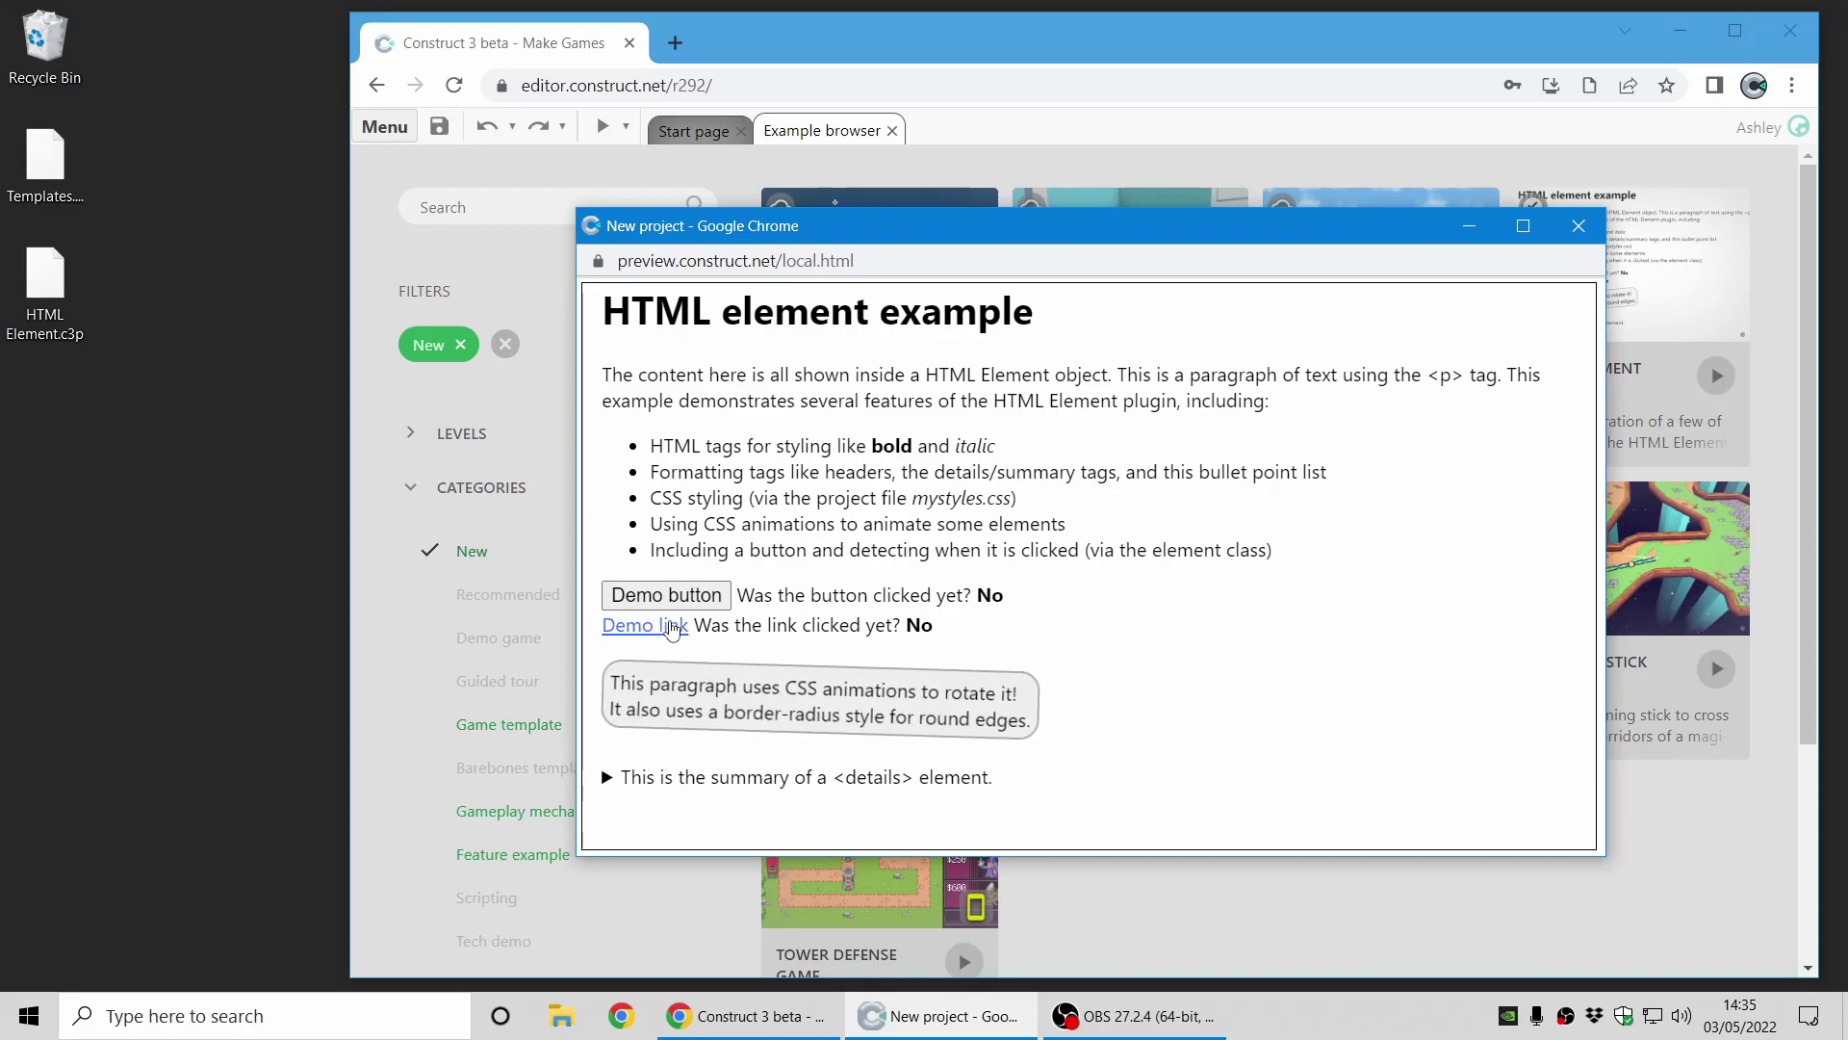
click(686, 592)
click(645, 625)
click(922, 786)
click(936, 788)
click(948, 789)
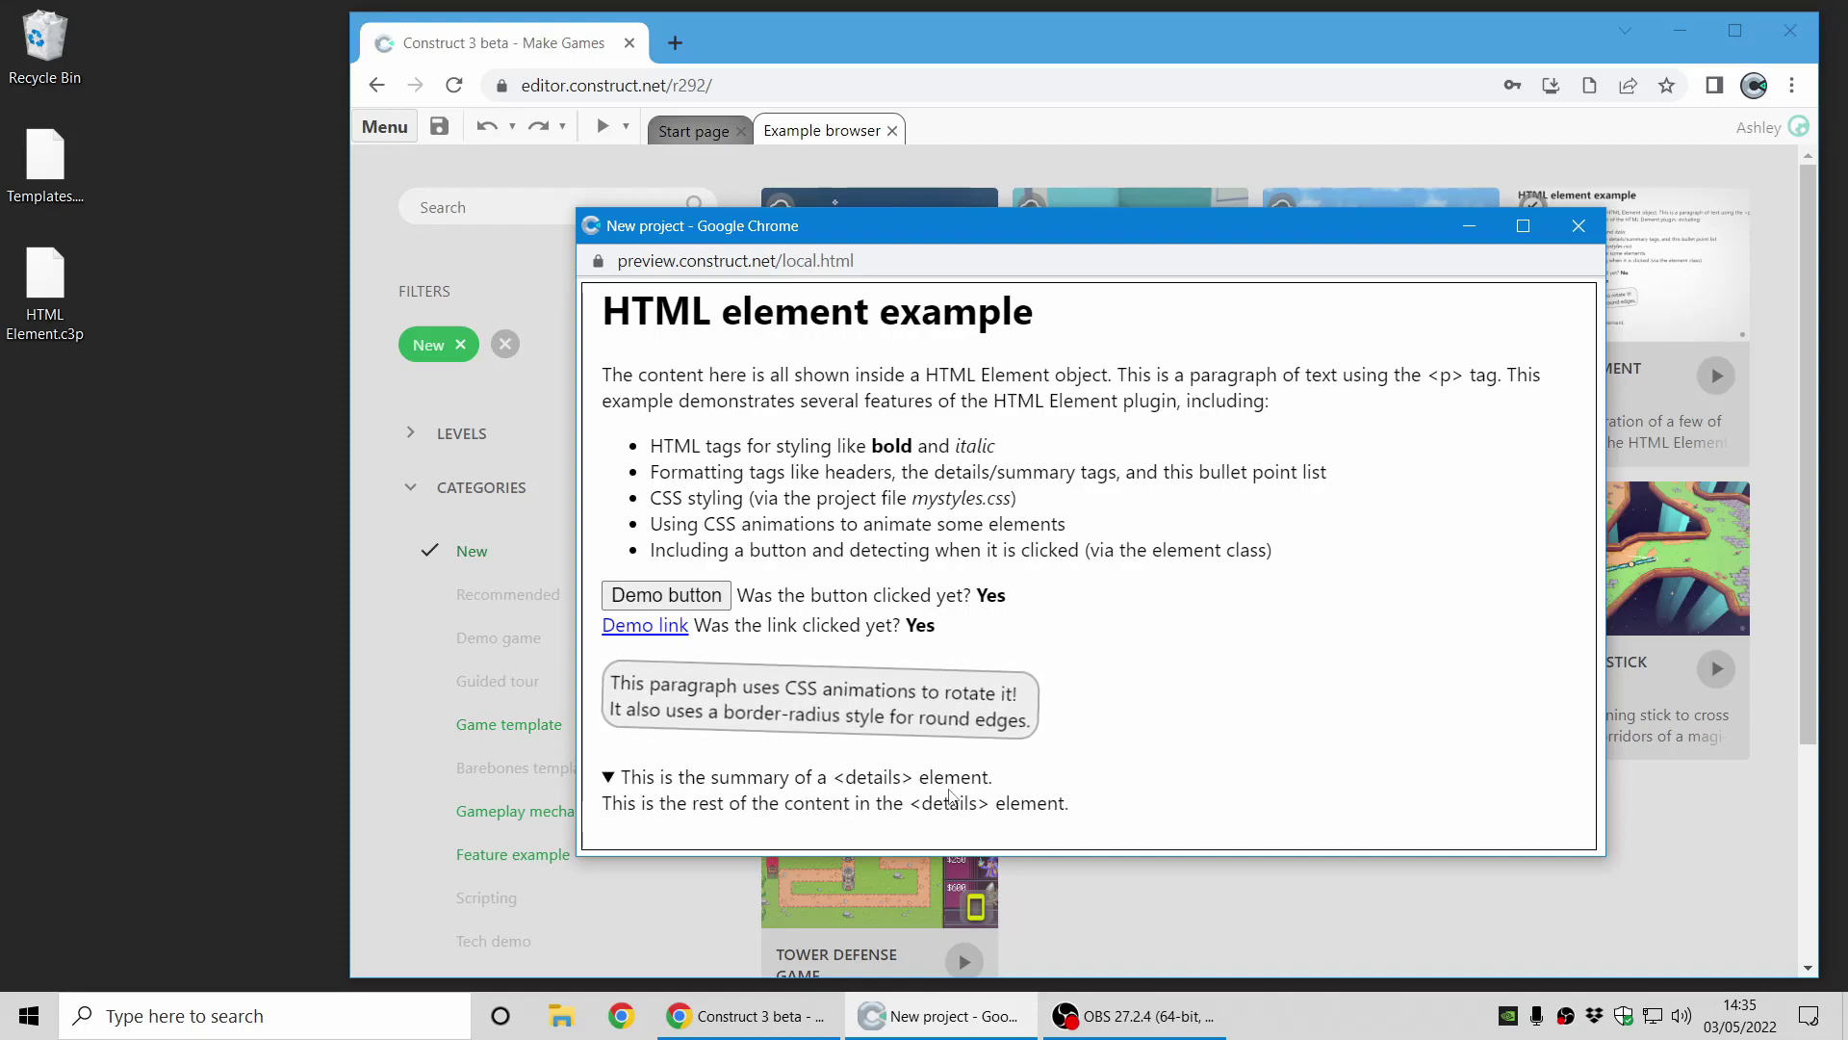
click(958, 791)
click(958, 791)
click(958, 791)
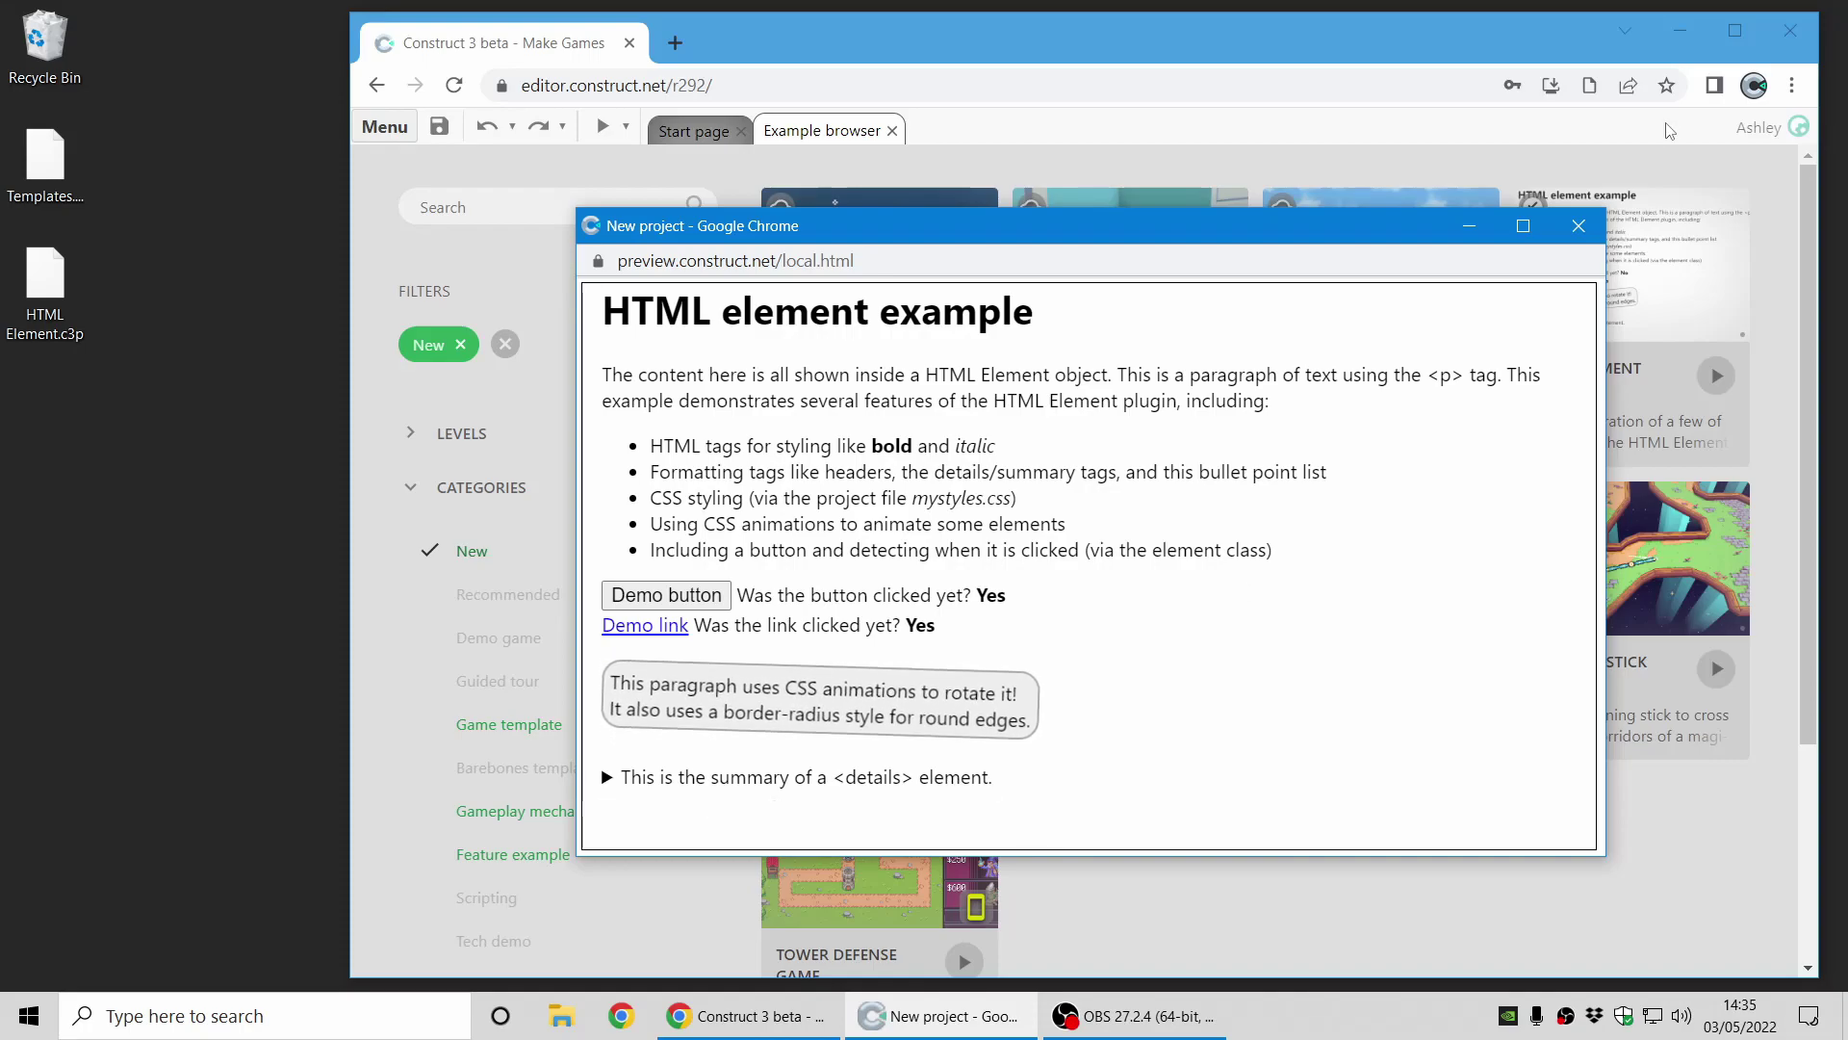
click(1578, 228)
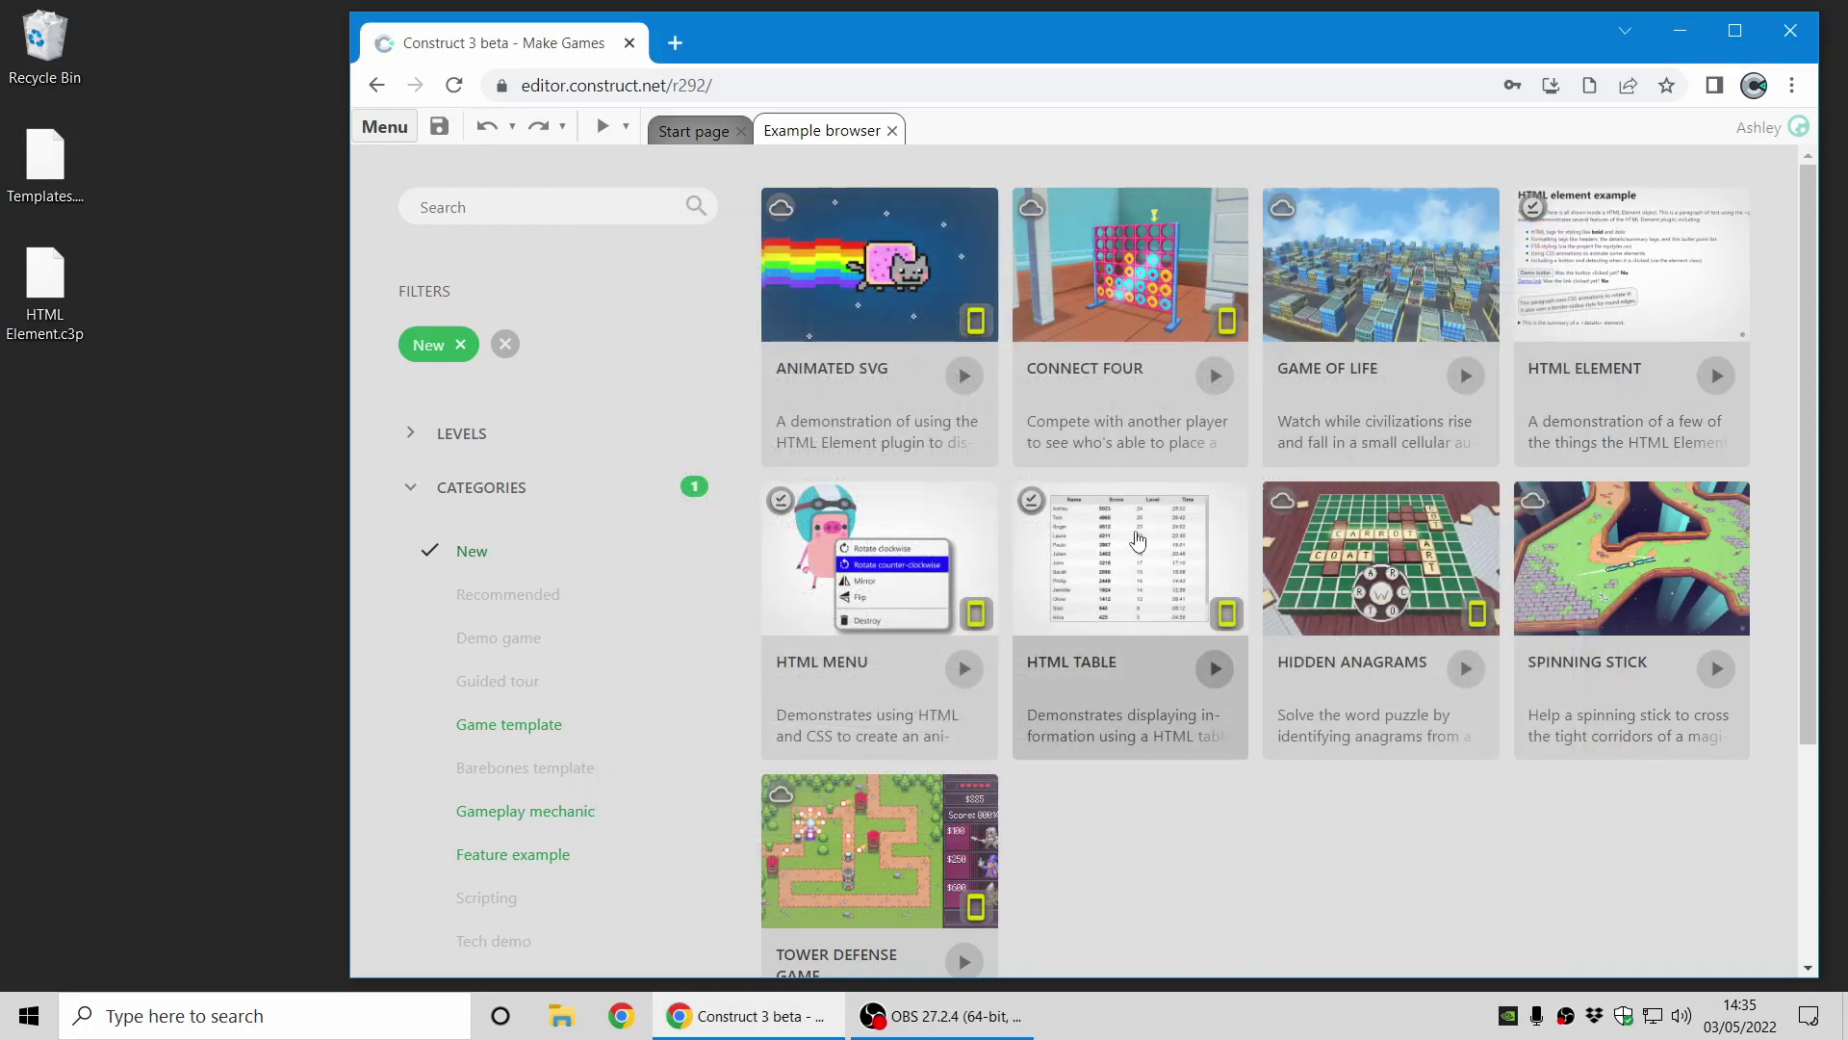
click(1148, 573)
- Open the HTML Table example, inspect the 4 × 15 results.json score data, and return to Layout 1
click(1067, 441)
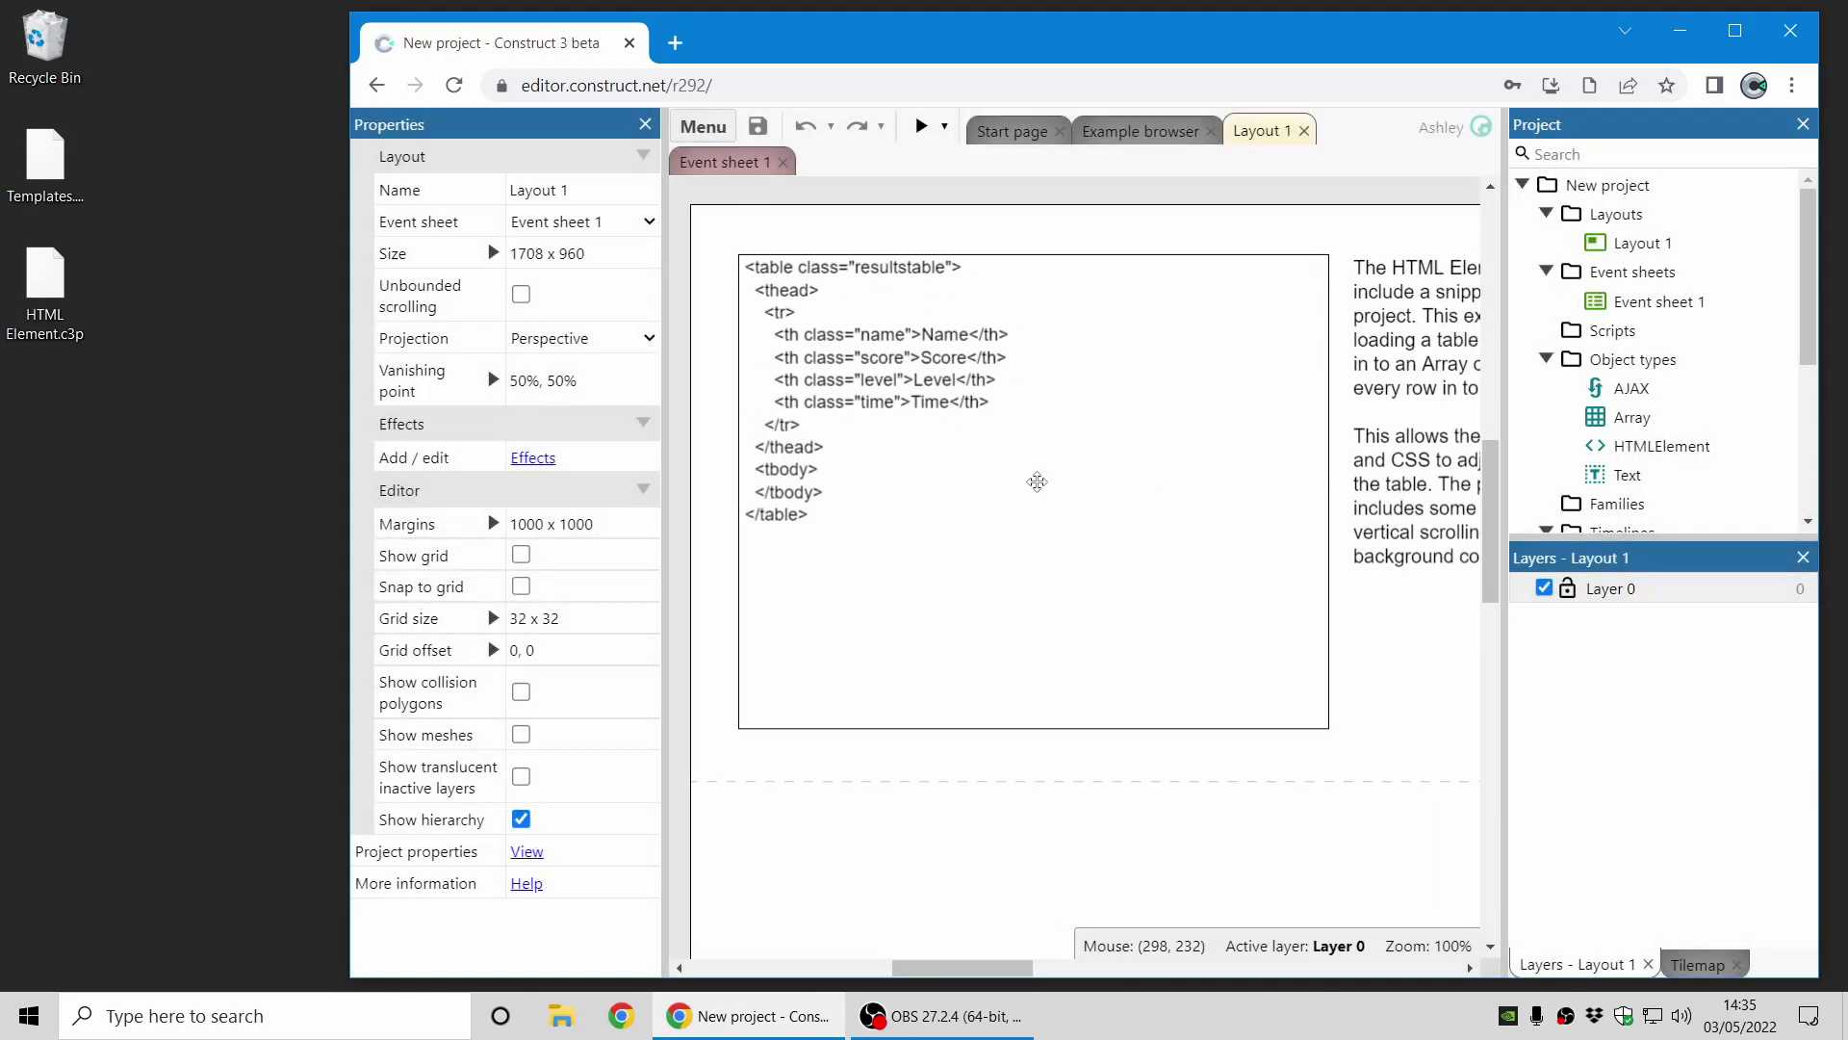
scroll(1666, 453, down, 3)
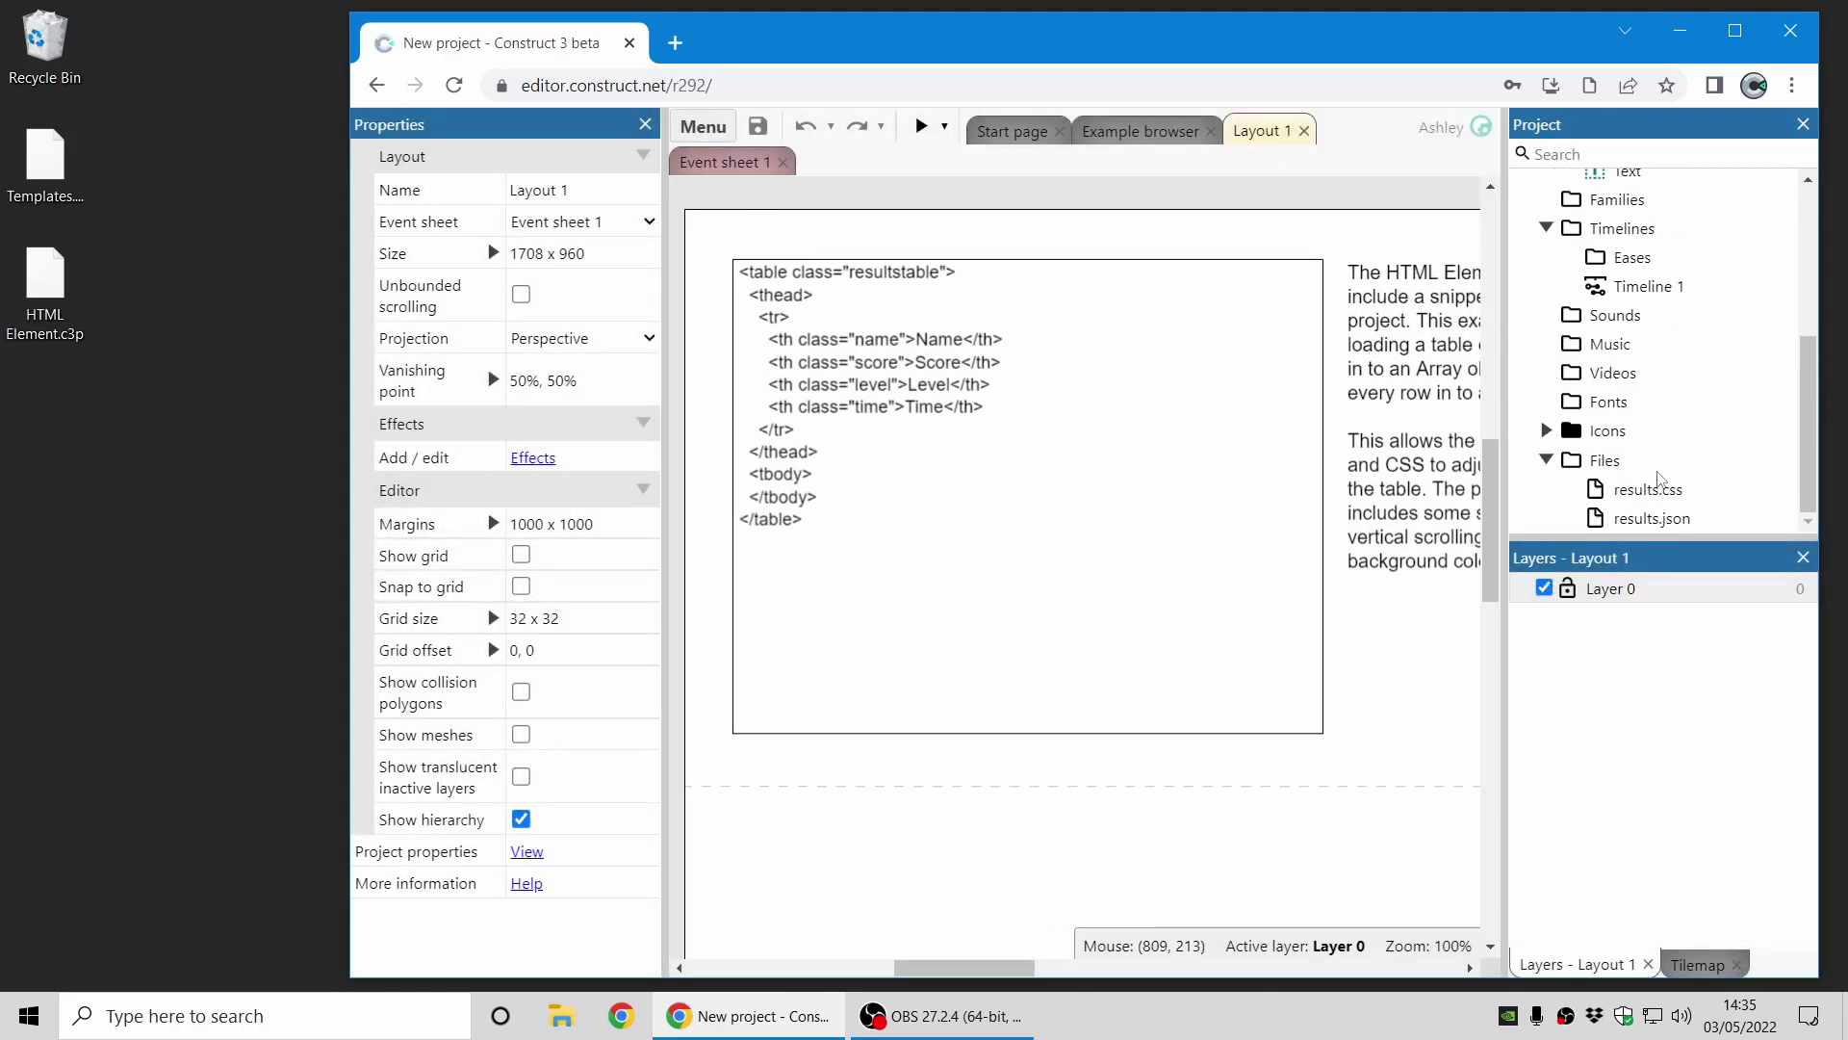
double_click(1648, 520)
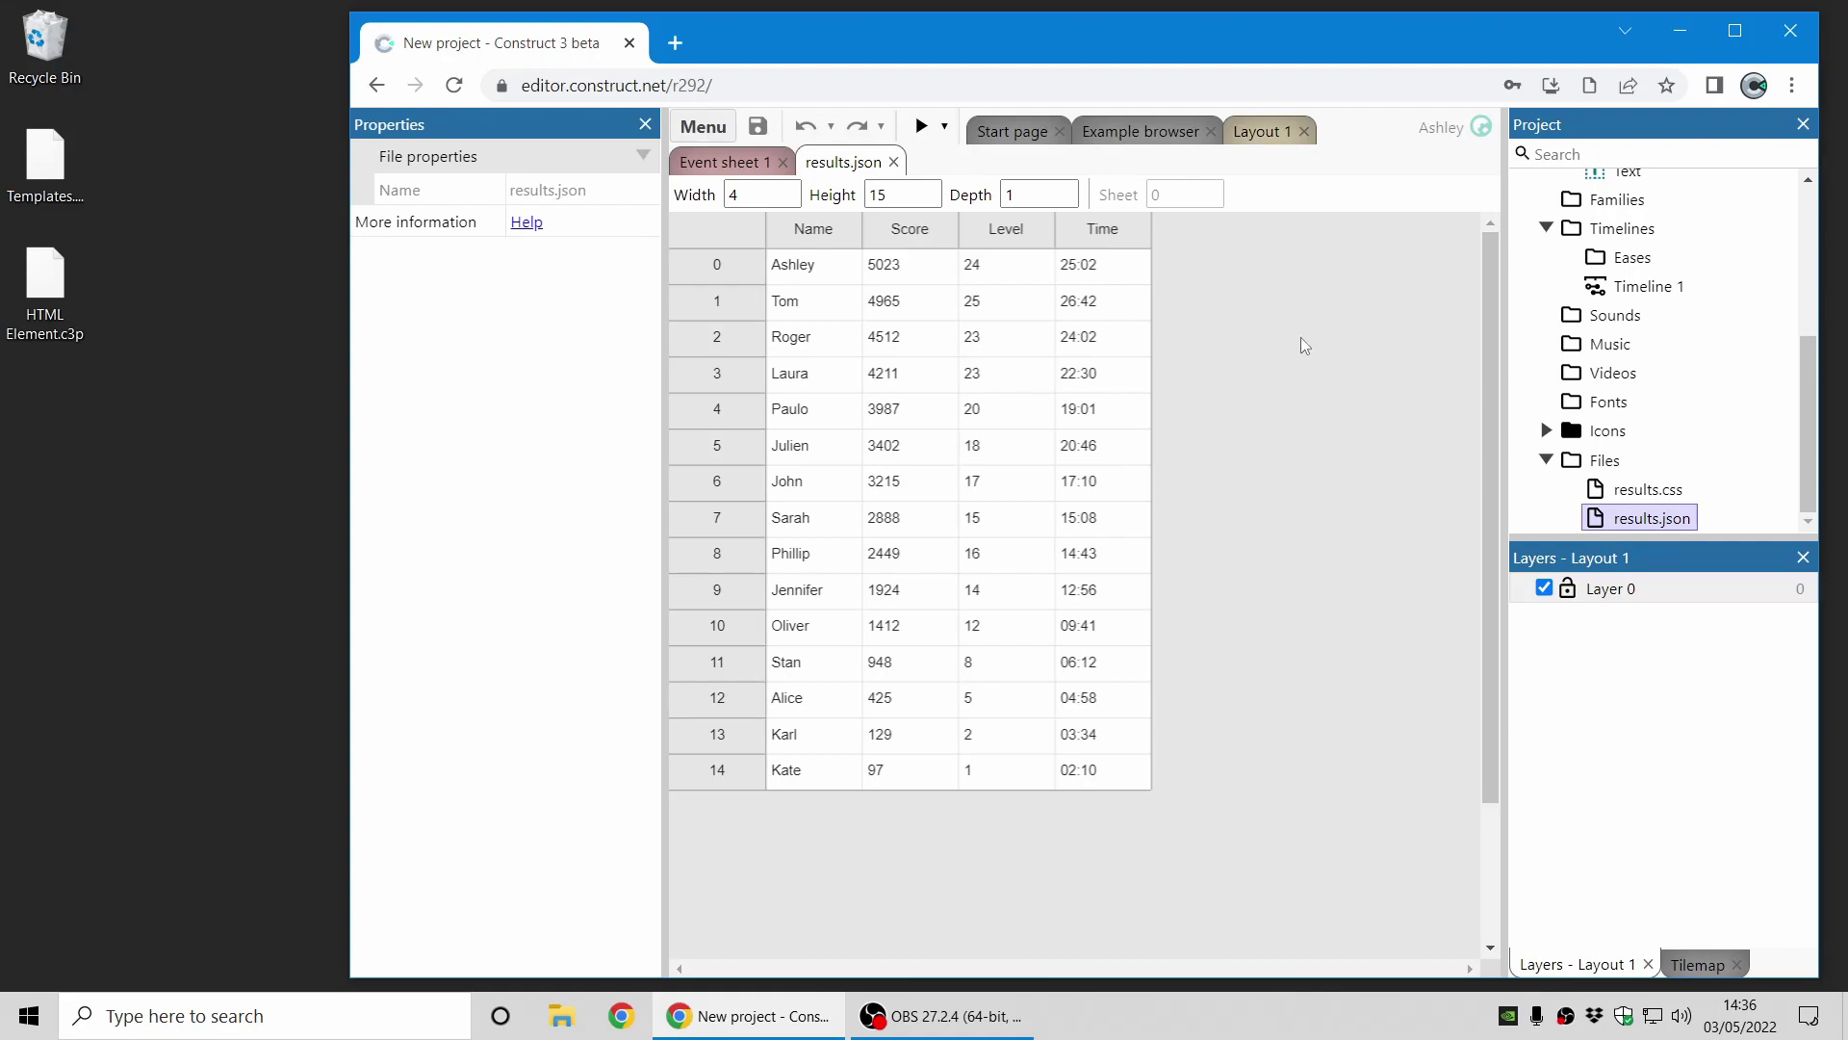
scroll(1660, 398, up, 3)
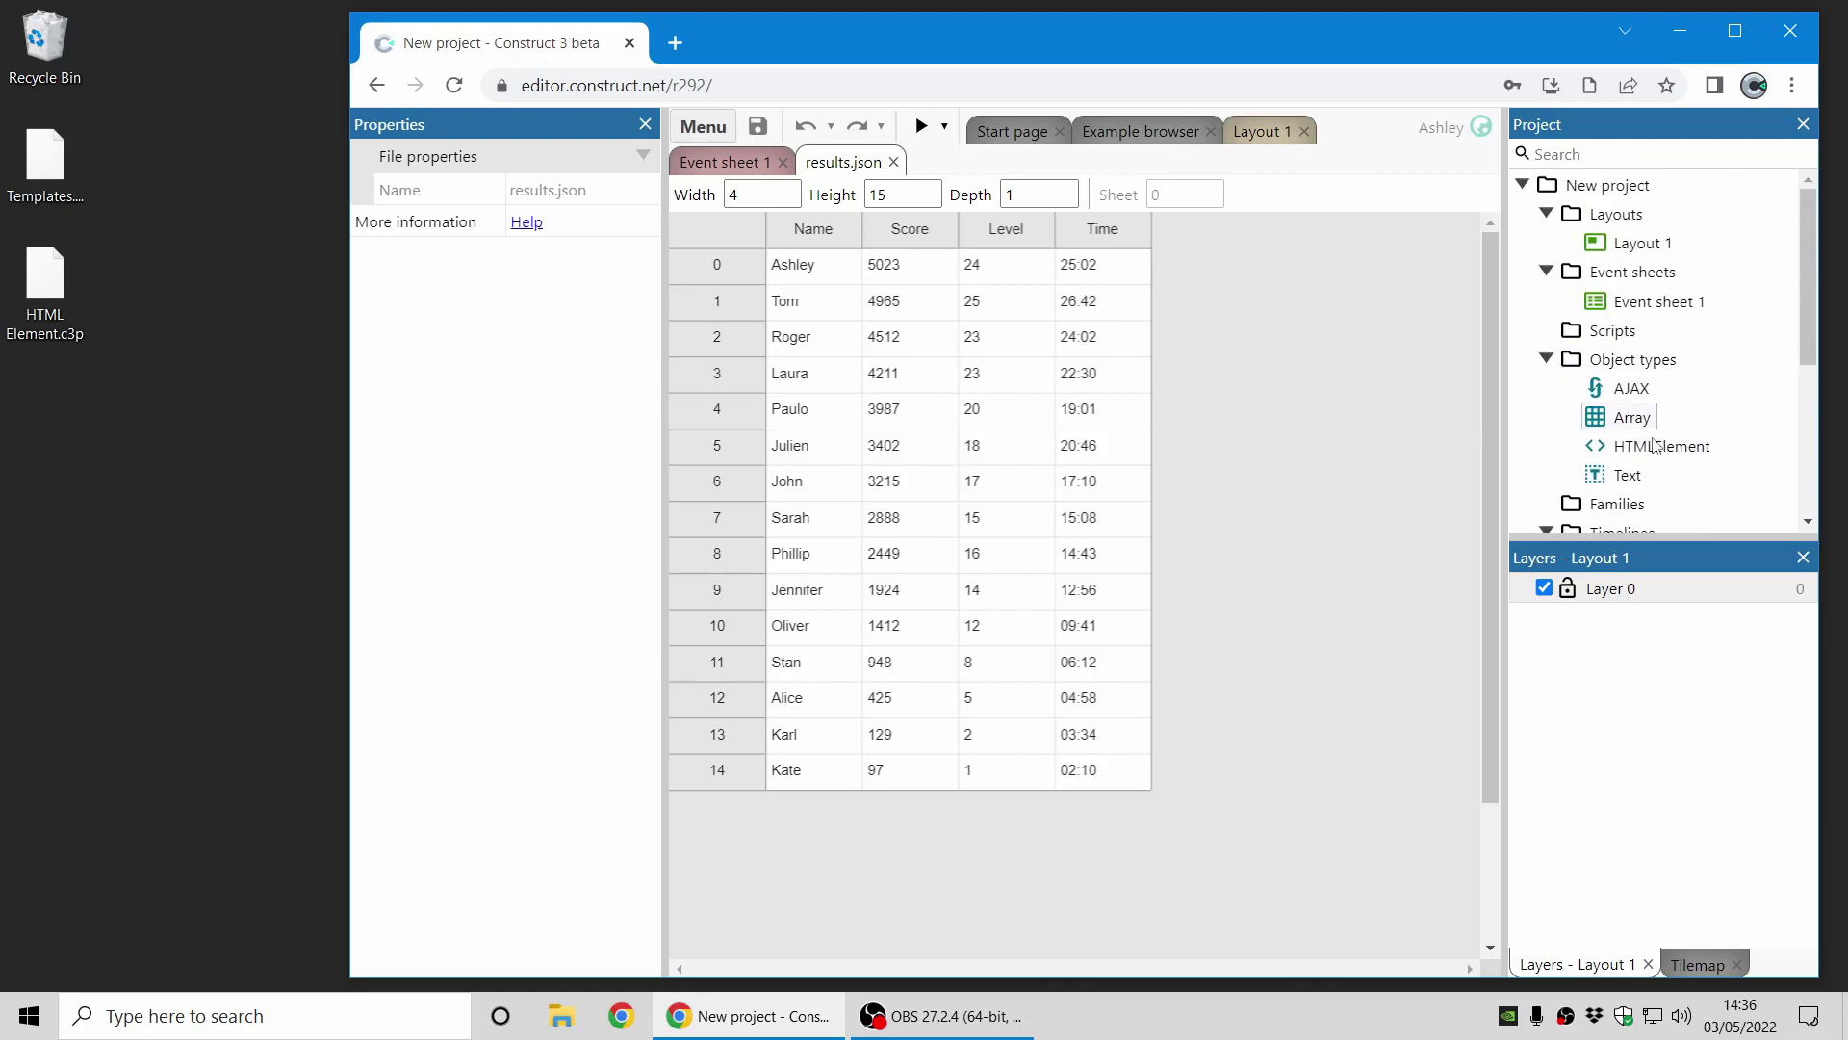
double_click(1642, 243)
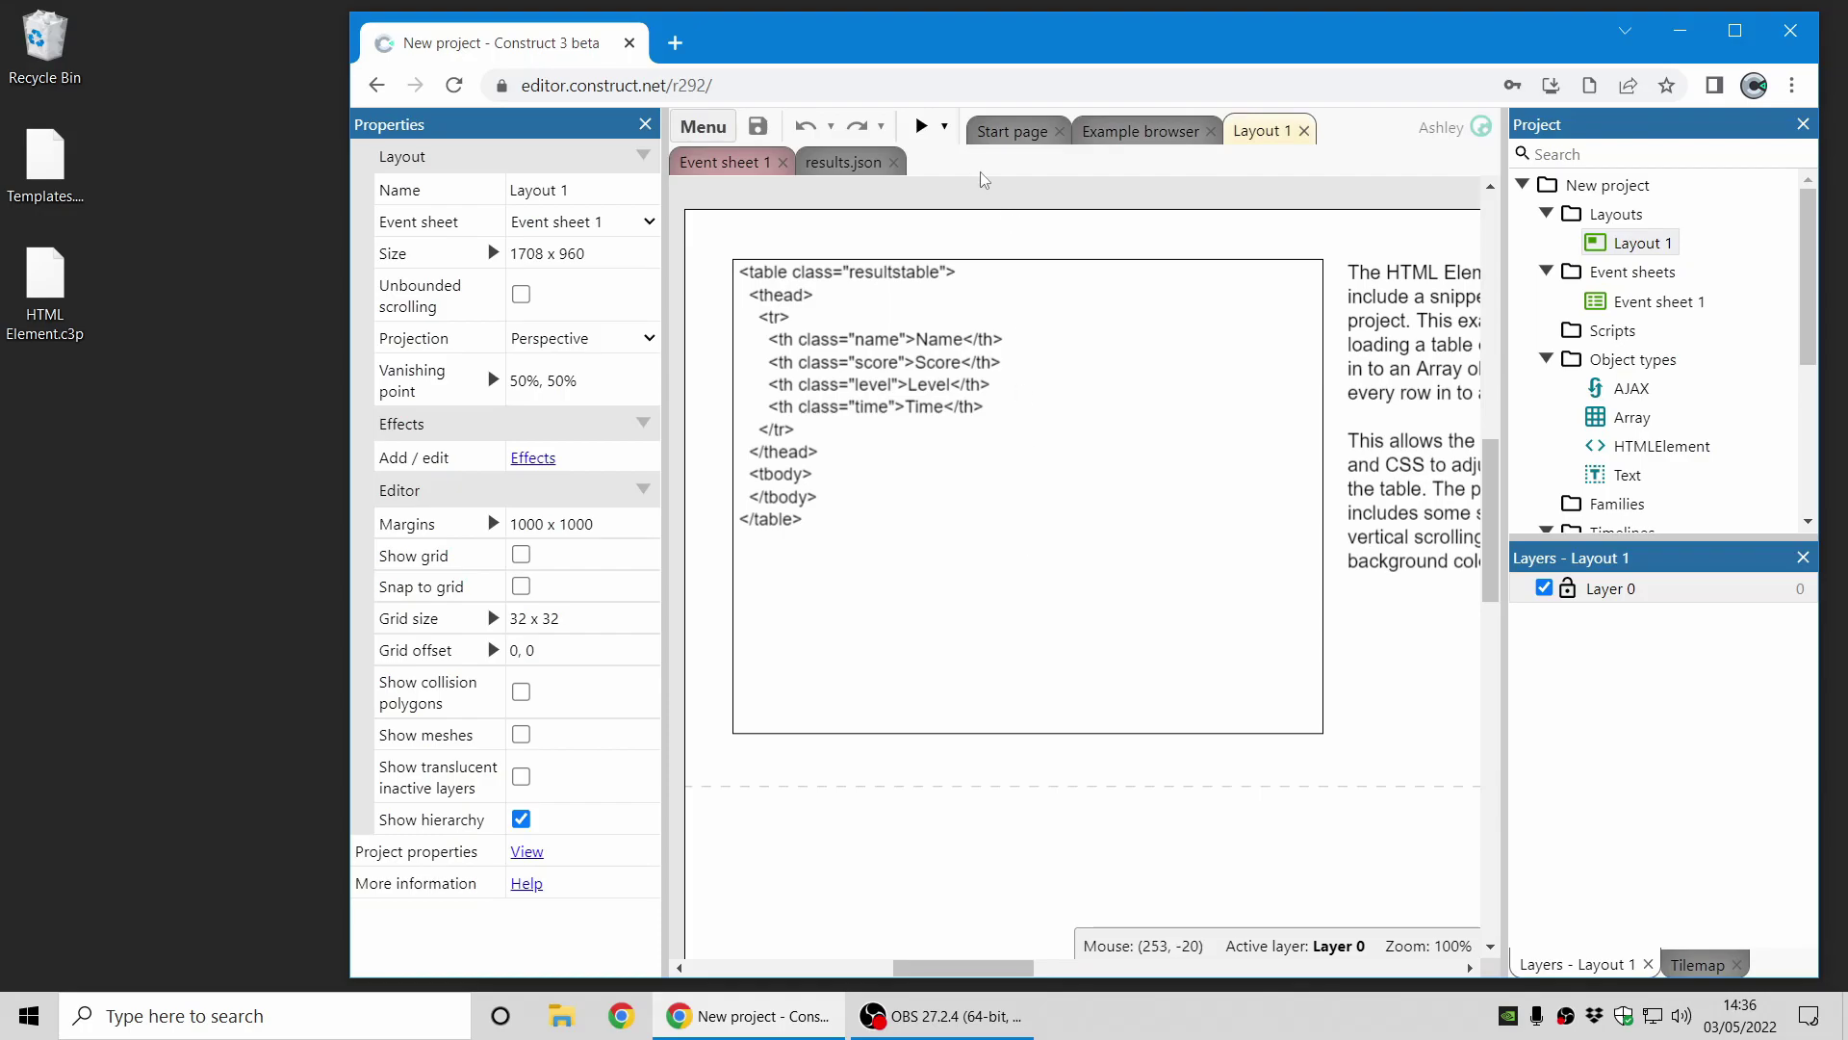
- Preview the high-score table project and scroll through its score rows
click(921, 126)
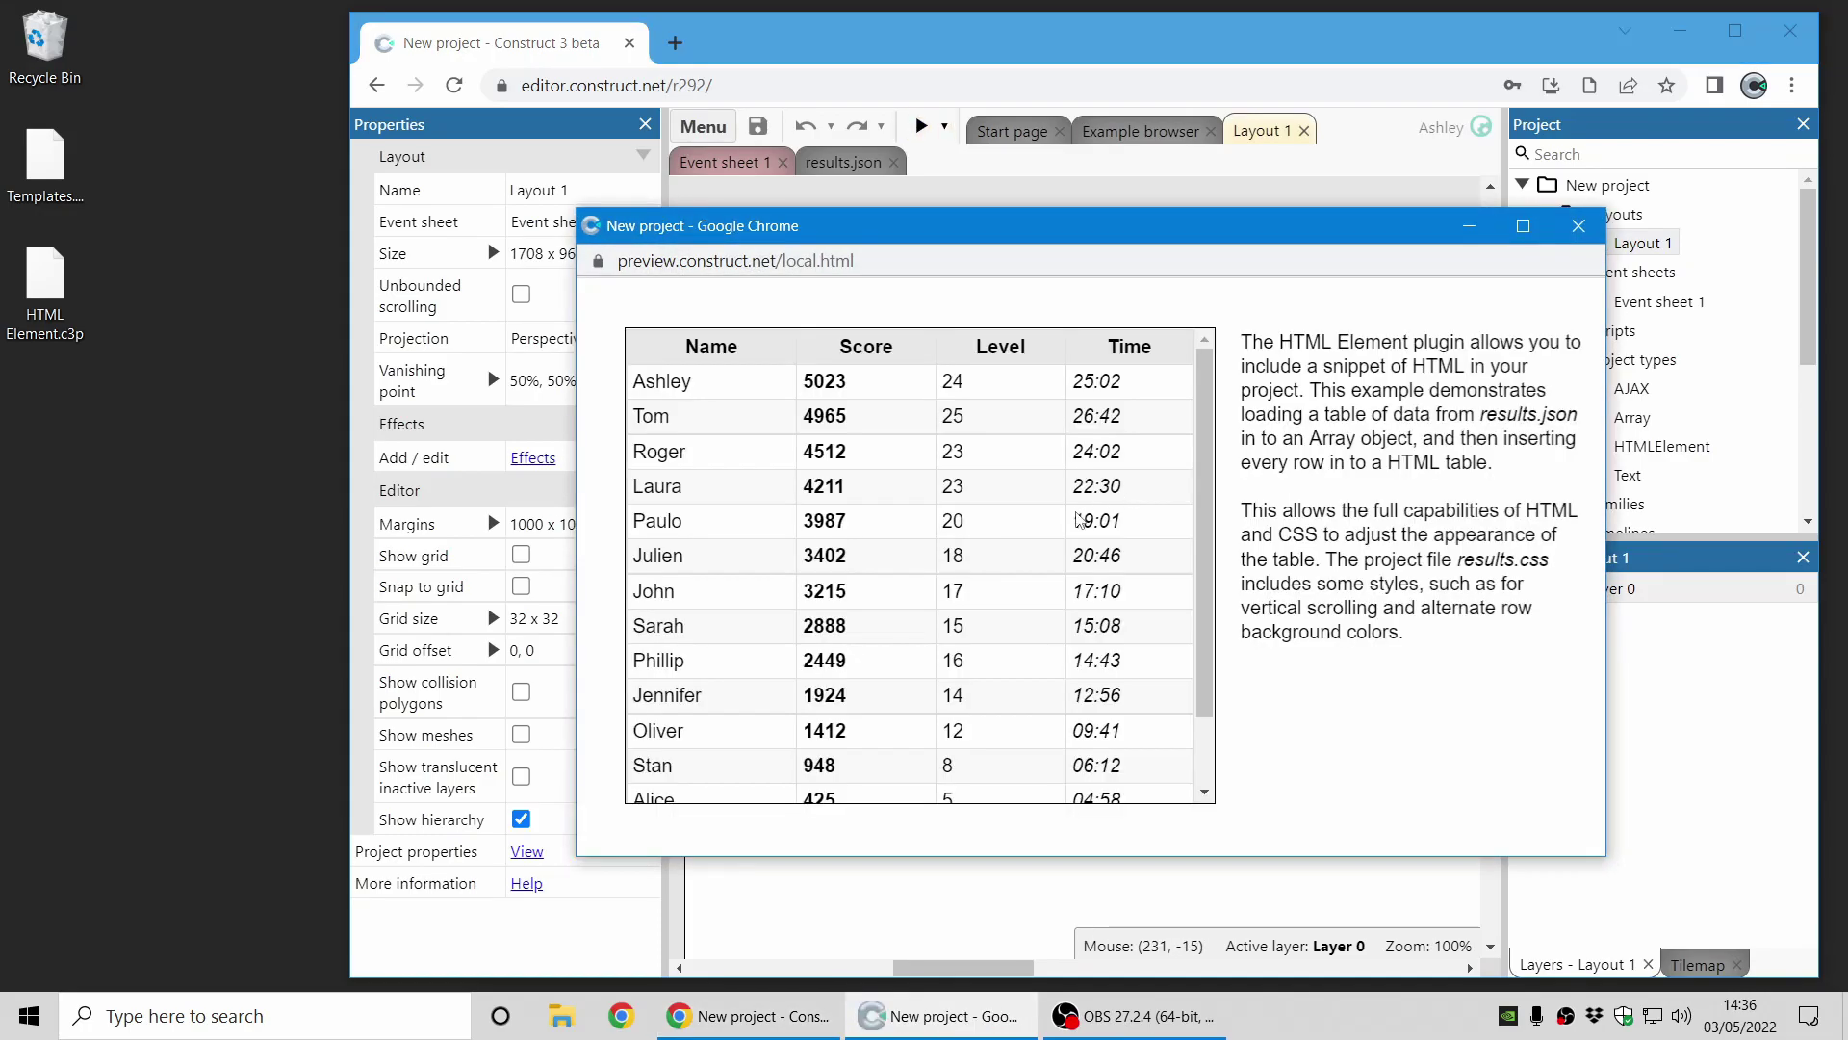
scroll(1078, 520, down, 2)
scroll(1075, 541, up, 2)
scroll(1003, 534, down, 2)
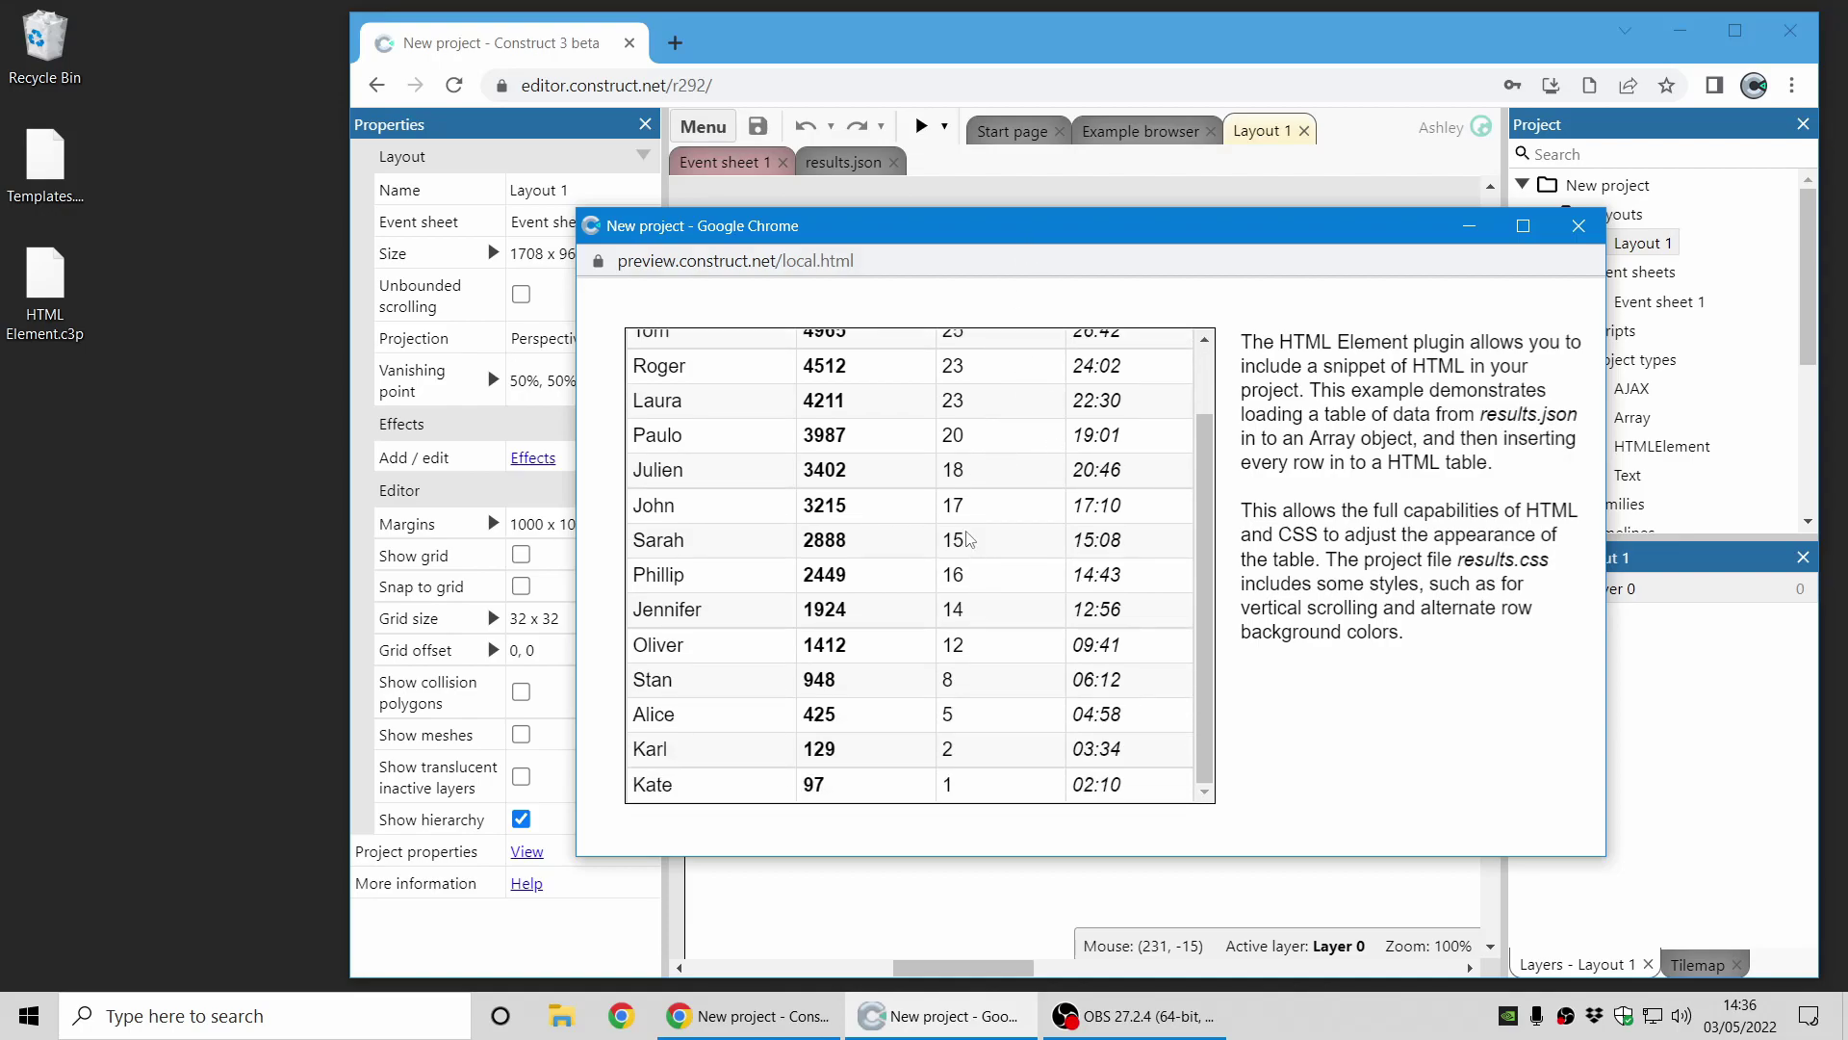
scroll(939, 544, up, 2)
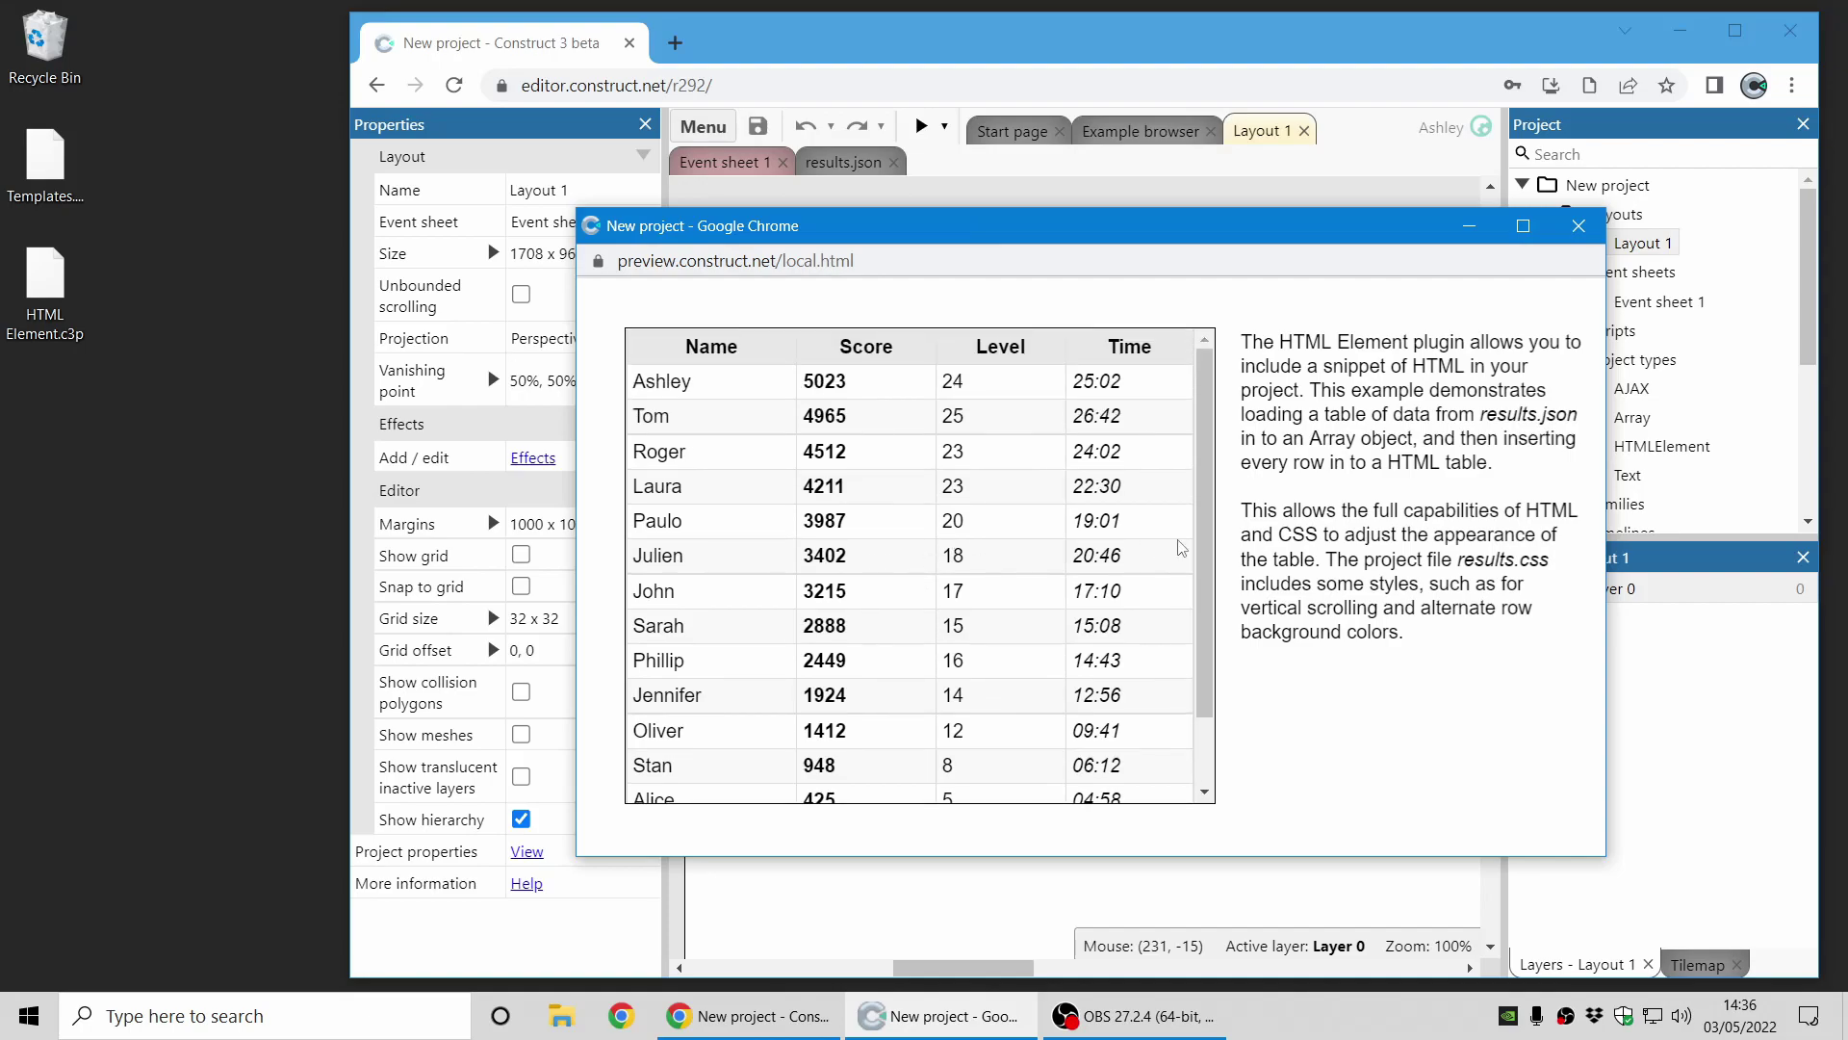
scroll(1219, 533, down, 1)
scroll(1219, 532, up, 1)
scroll(1218, 511, down, 1)
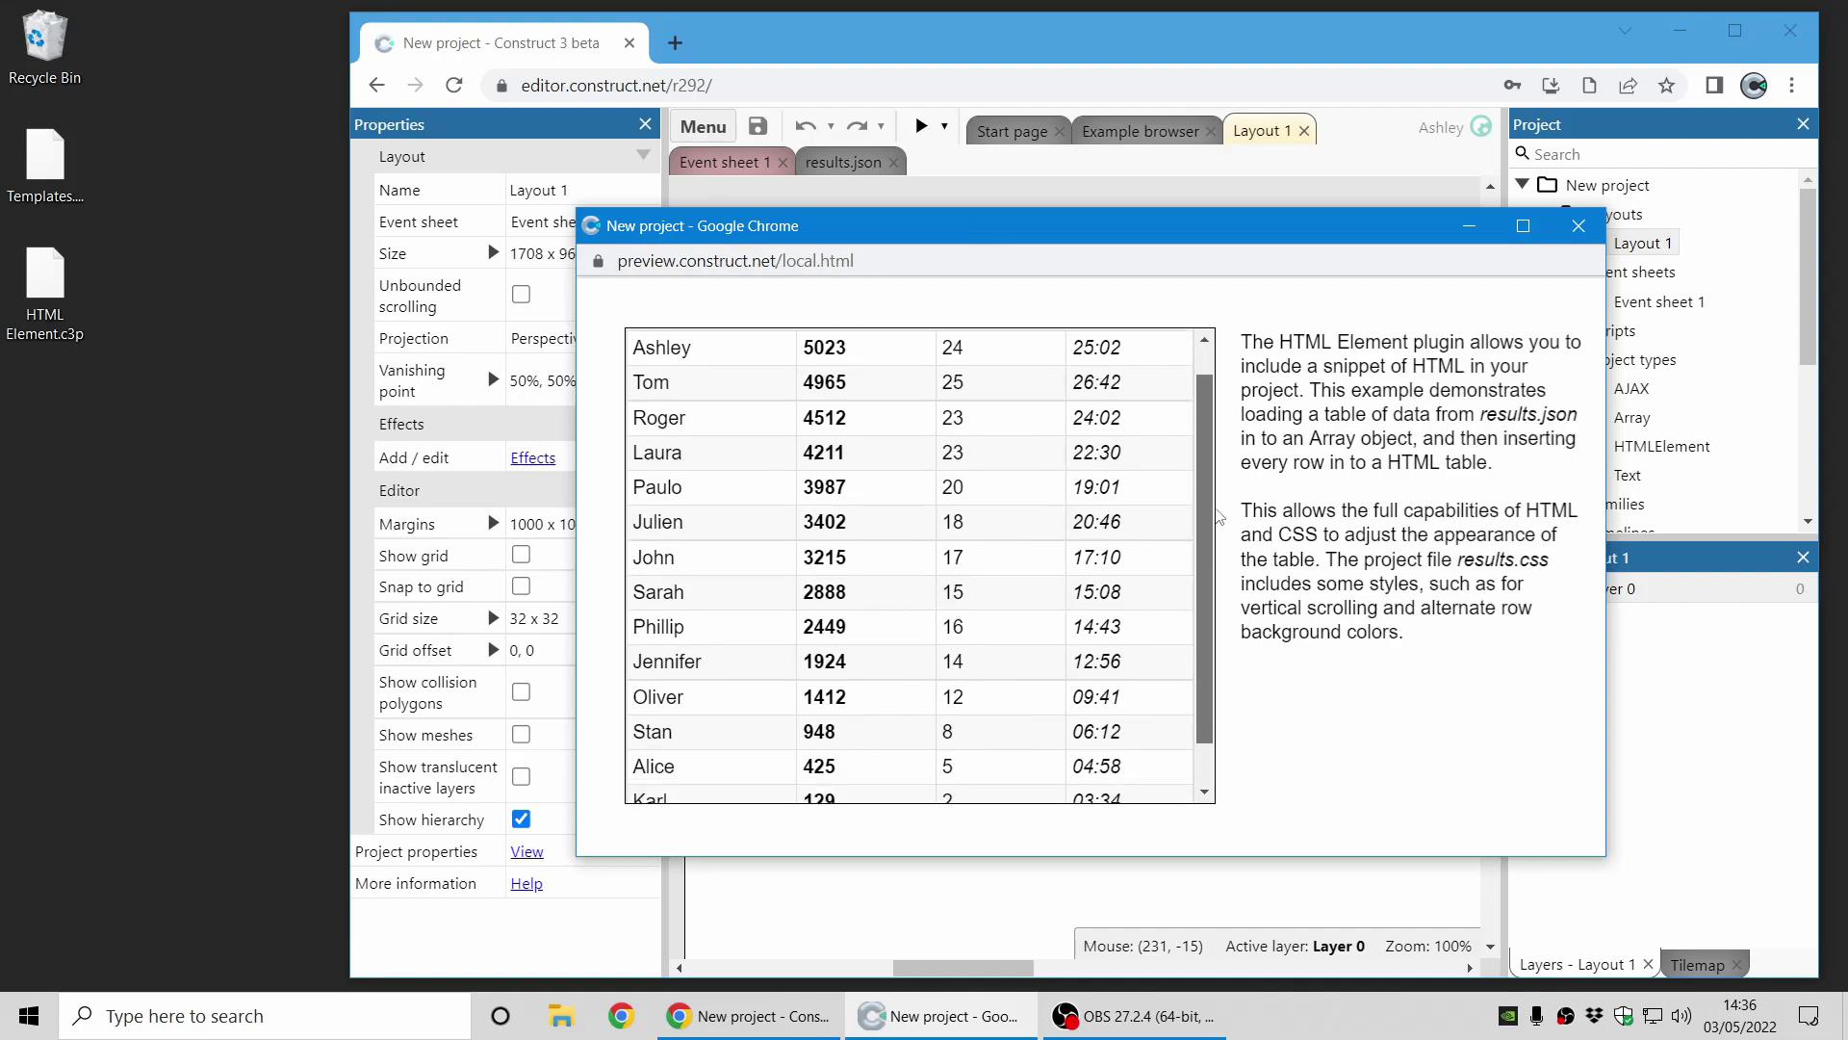
scroll(1216, 477, up, 1)
- Move the preview window aside and open DevTools (F12) on the preview page
scroll(1035, 520, down, 1)
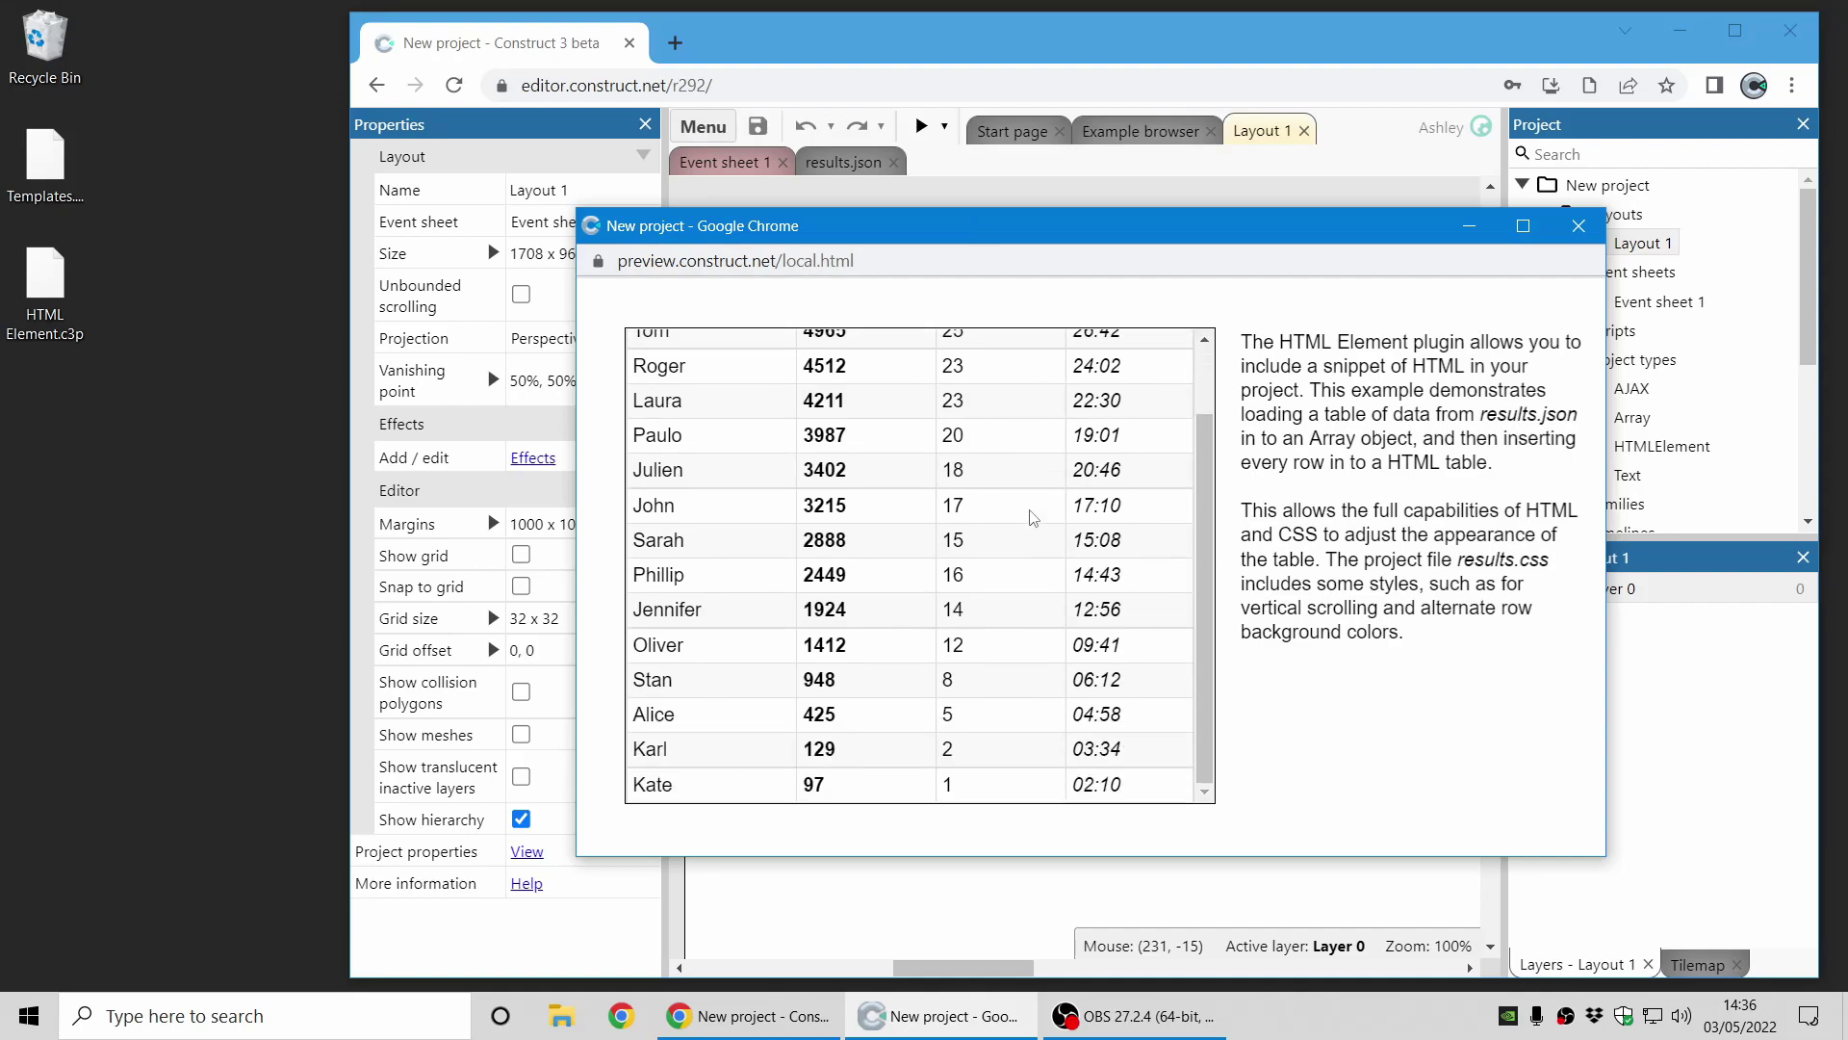
scroll(1037, 520, up, 1)
drag(1026, 225, 592, 162)
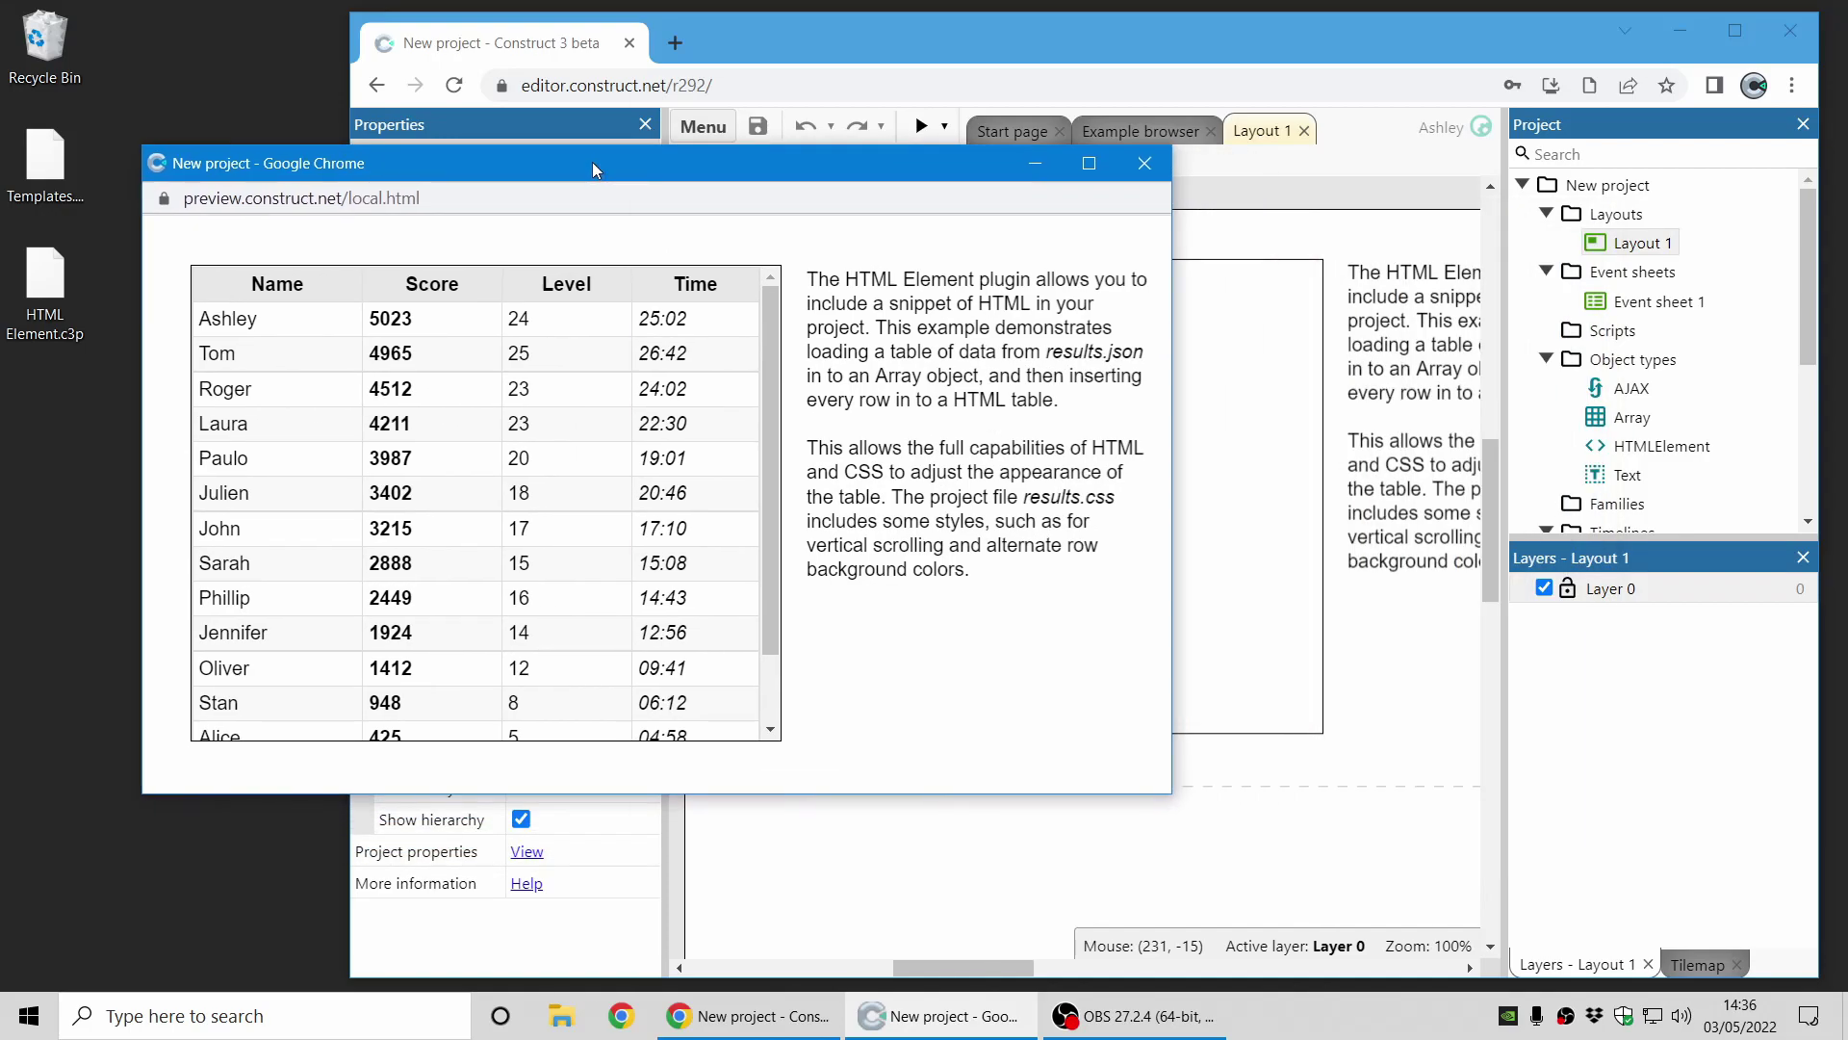
key(F12)
- Inspect Tom's 4965 score cell, then expand Julien's row and select its td.name cell
click(641, 124)
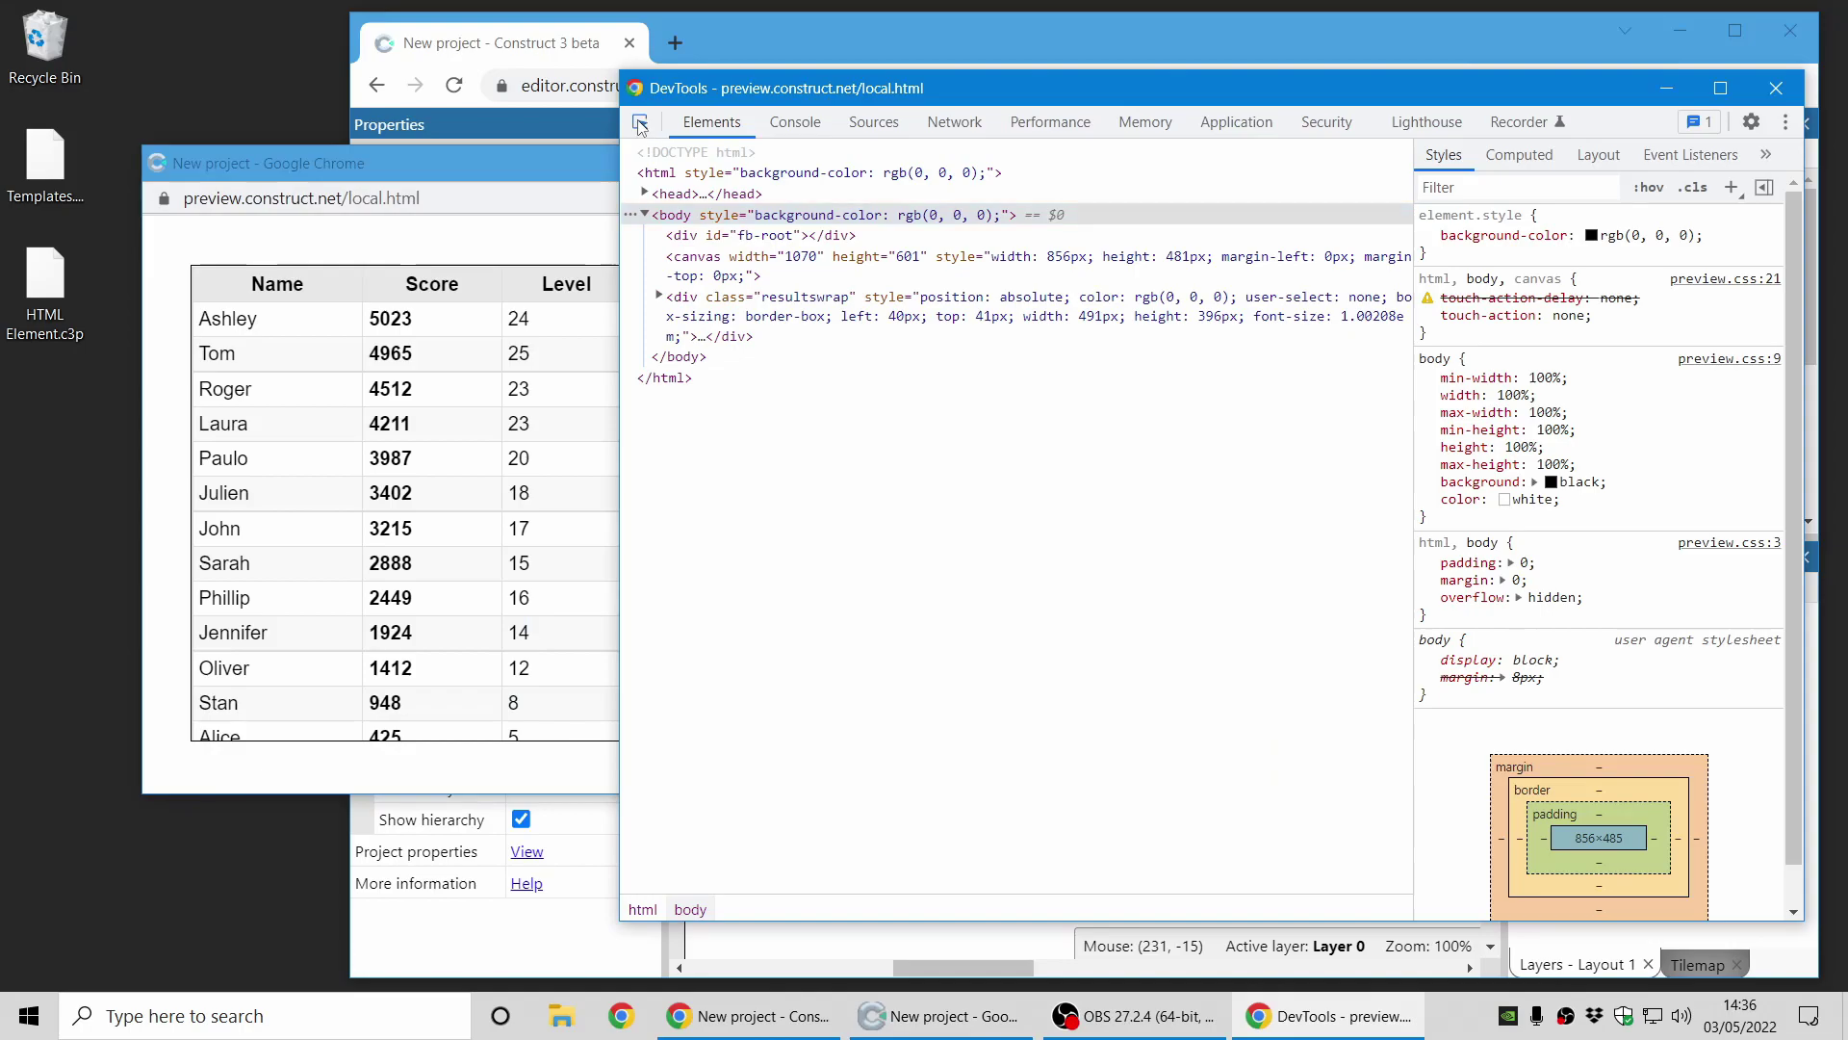
click(391, 356)
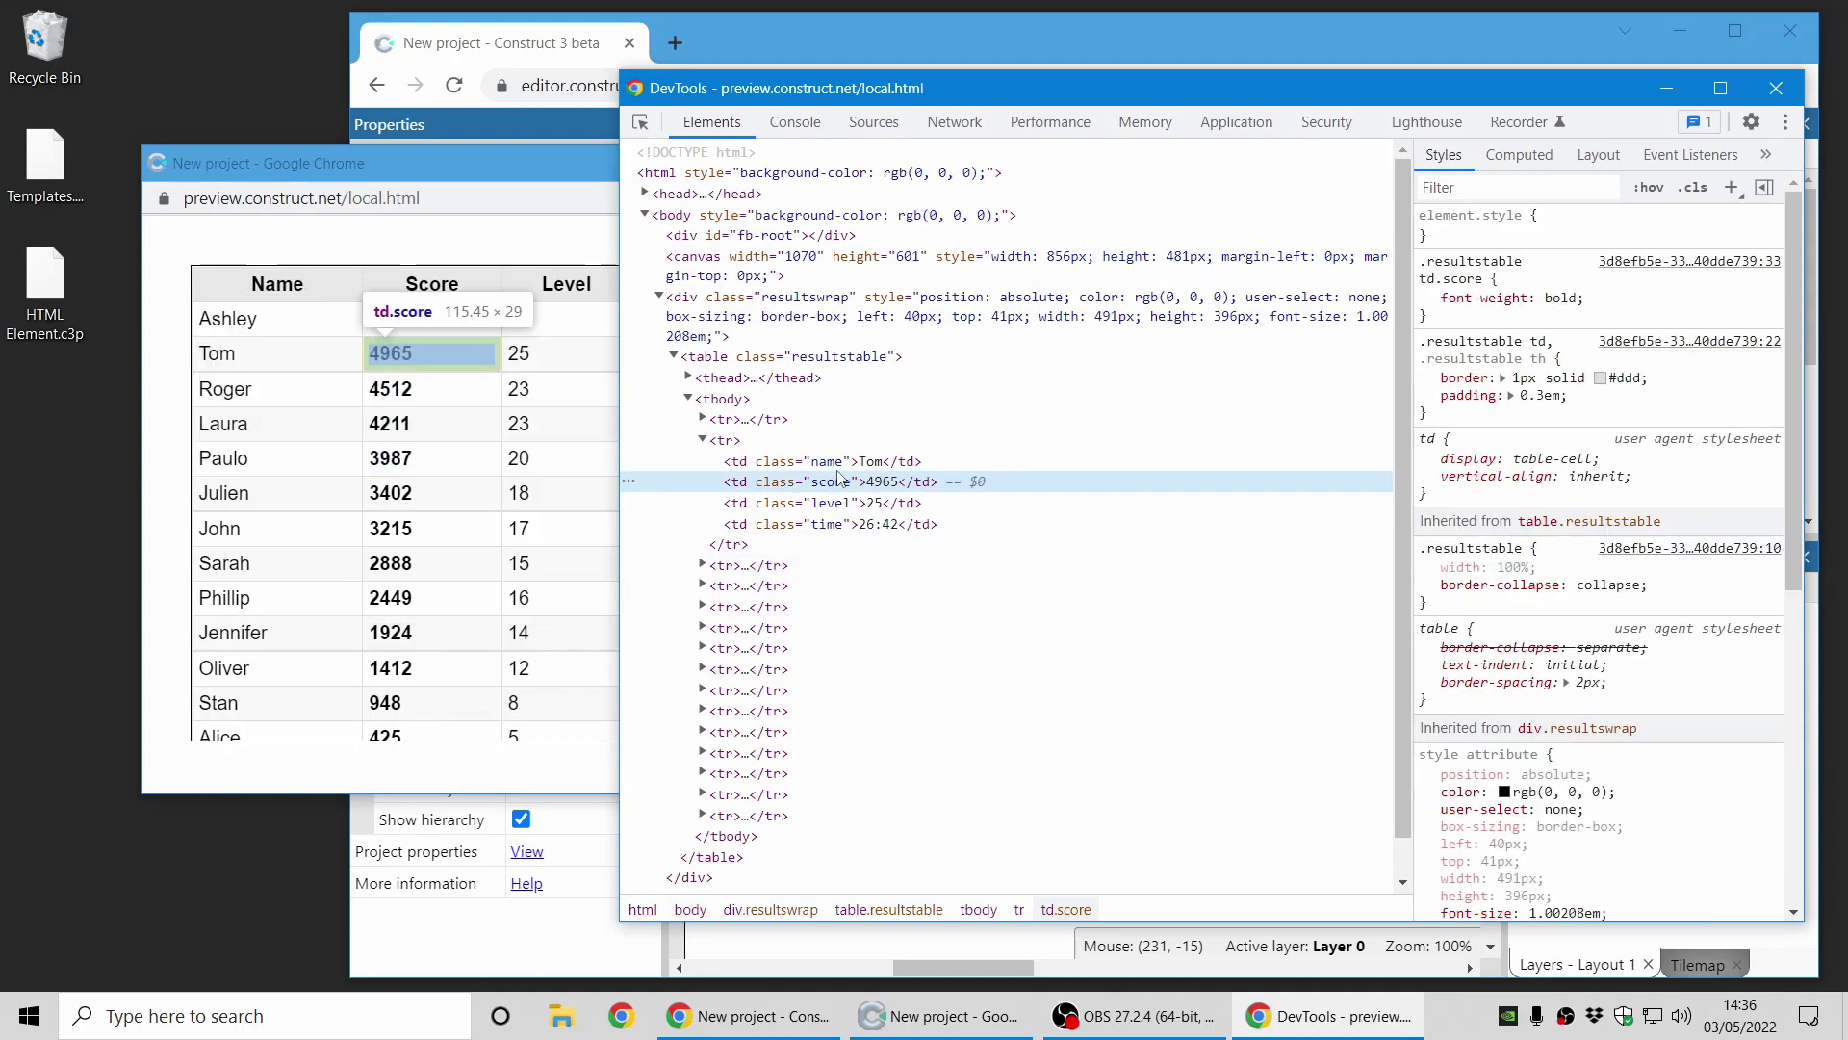
click(703, 627)
click(814, 649)
scroll(1637, 481, down, 1)
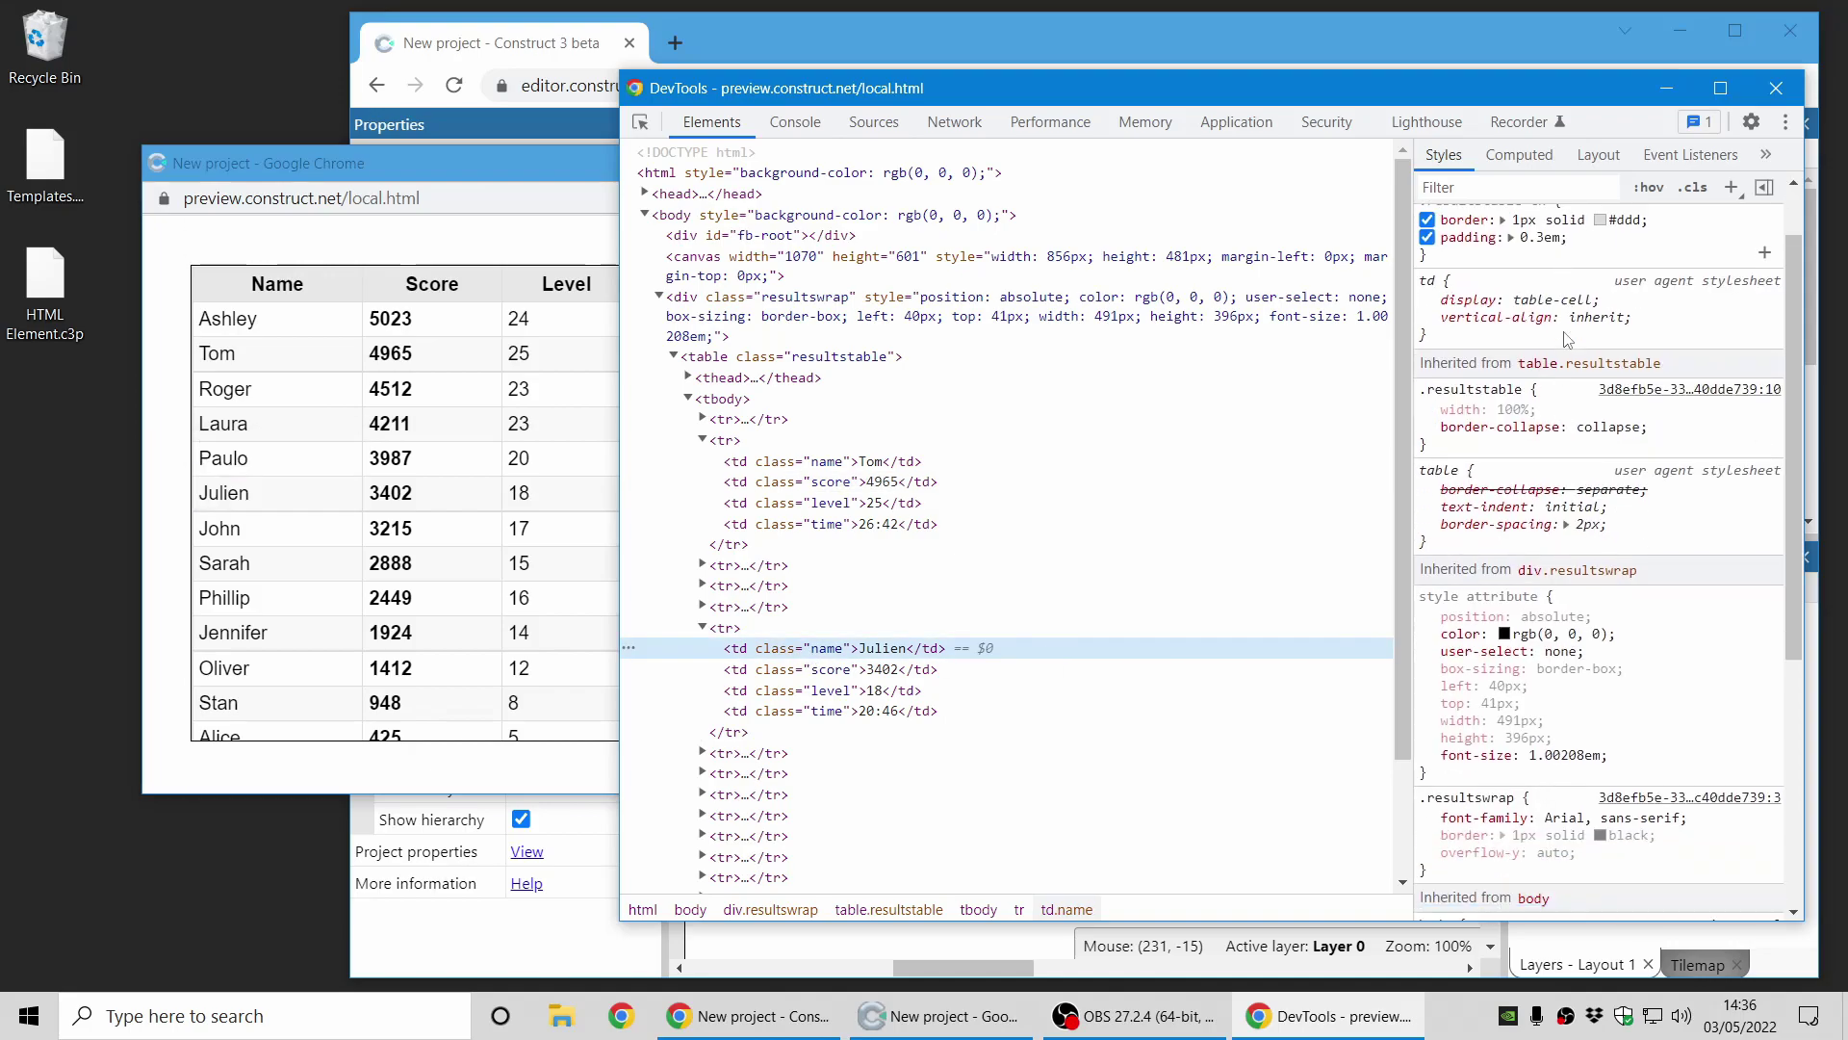
scroll(1637, 385, up, 1)
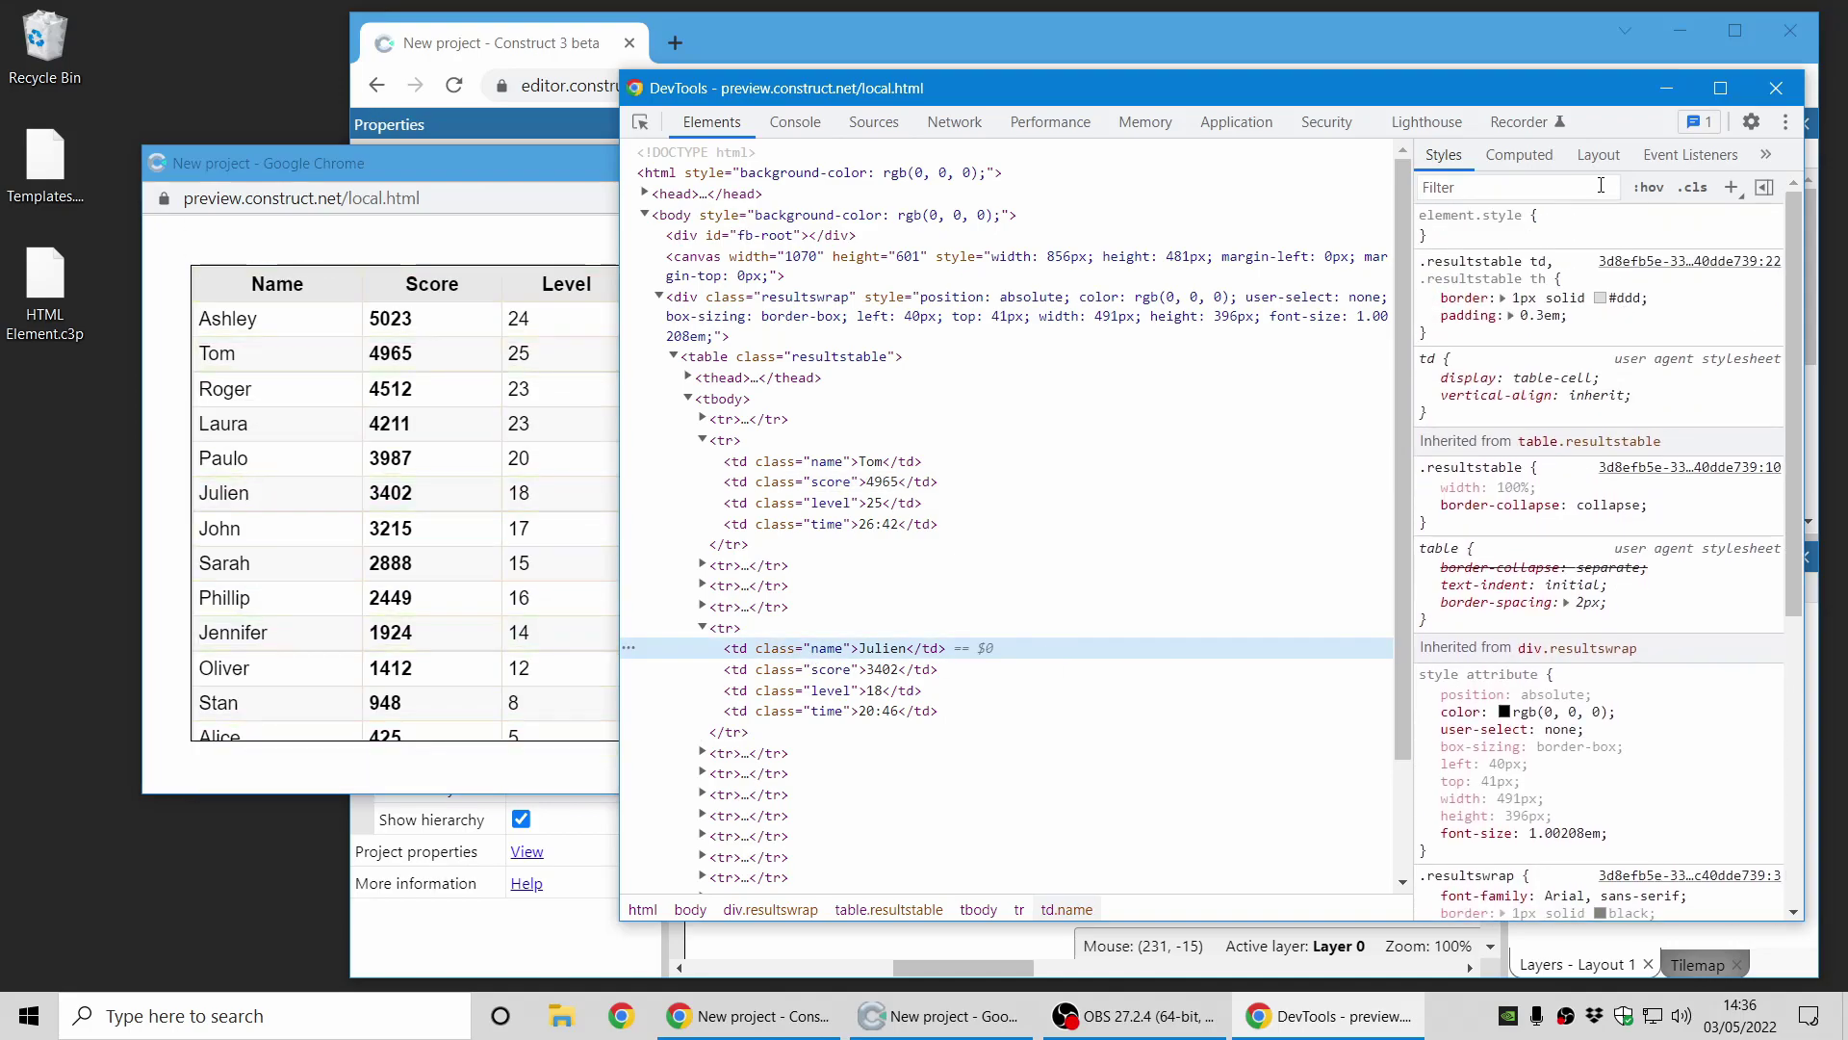
- Close DevTools, close the preview window, and close the HTML Table project
click(1777, 88)
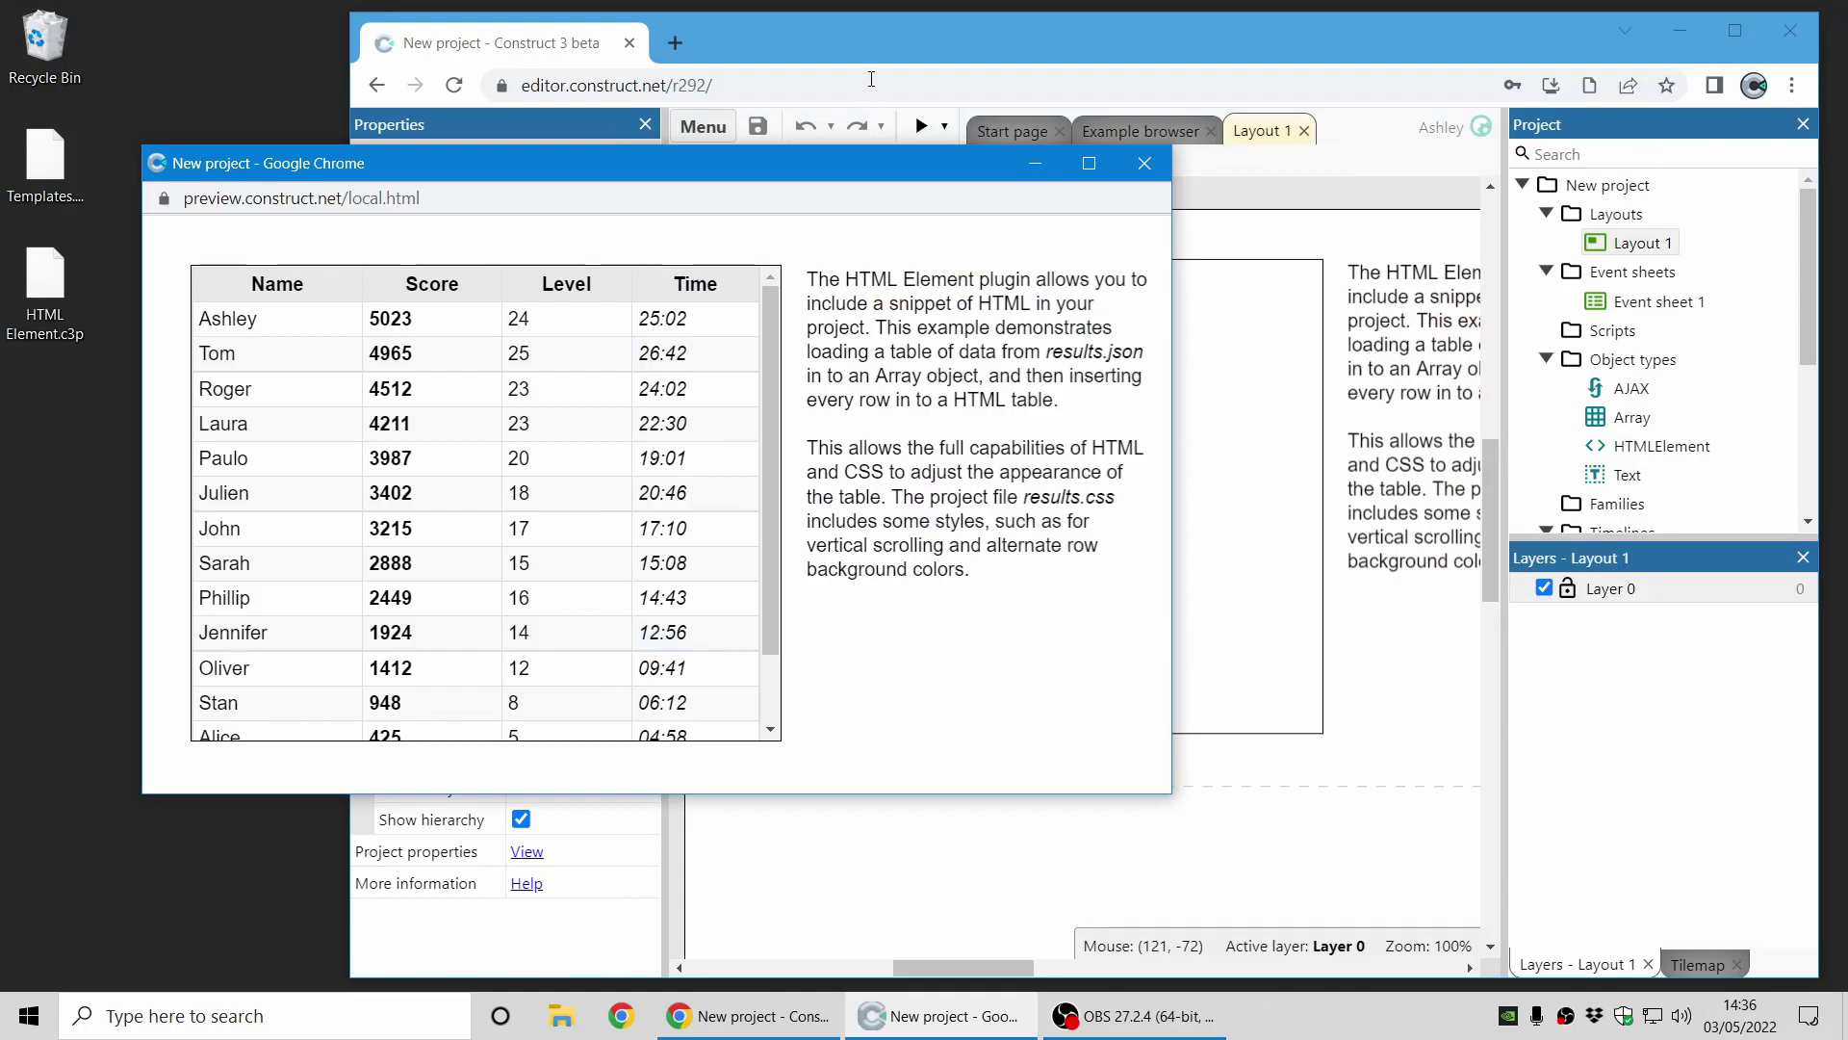
drag(795, 168, 944, 211)
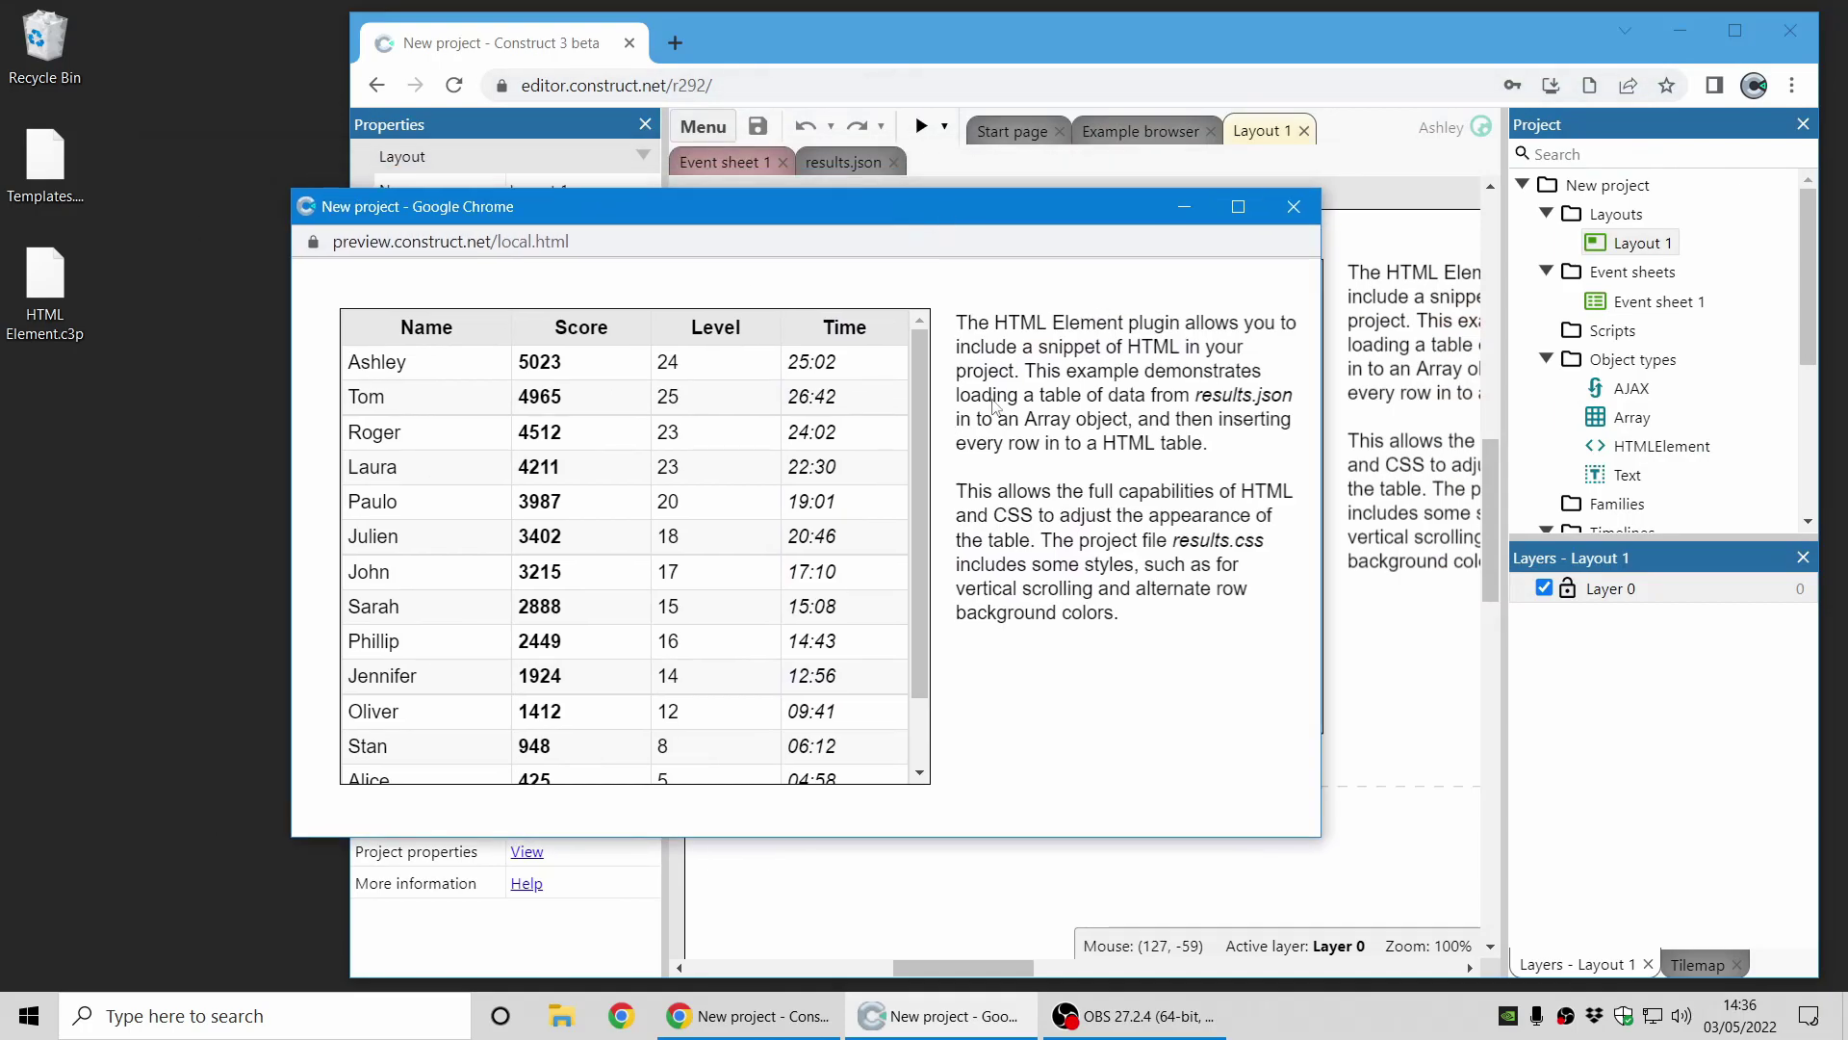
click(1294, 206)
right_click(1607, 187)
click(1648, 439)
- Reopen then close the HTML Table example project and dismiss its details card
click(1292, 304)
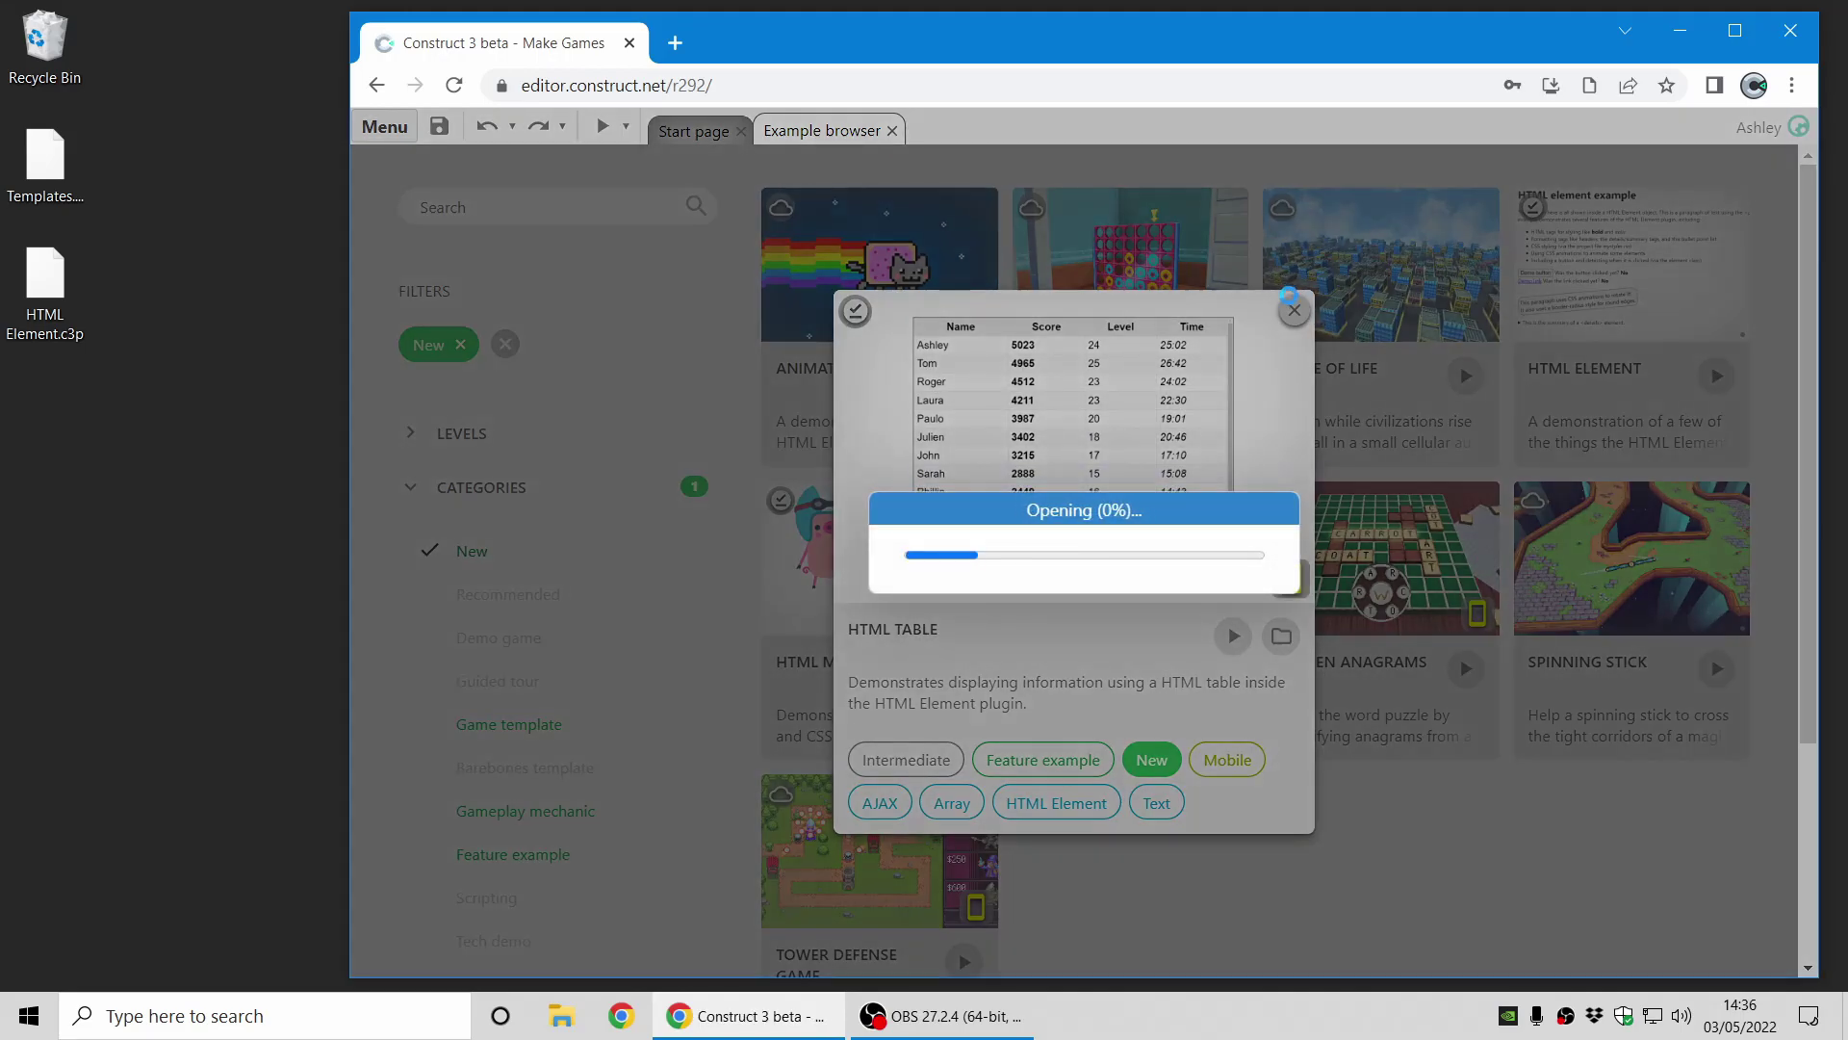
right_click(1606, 185)
click(1675, 445)
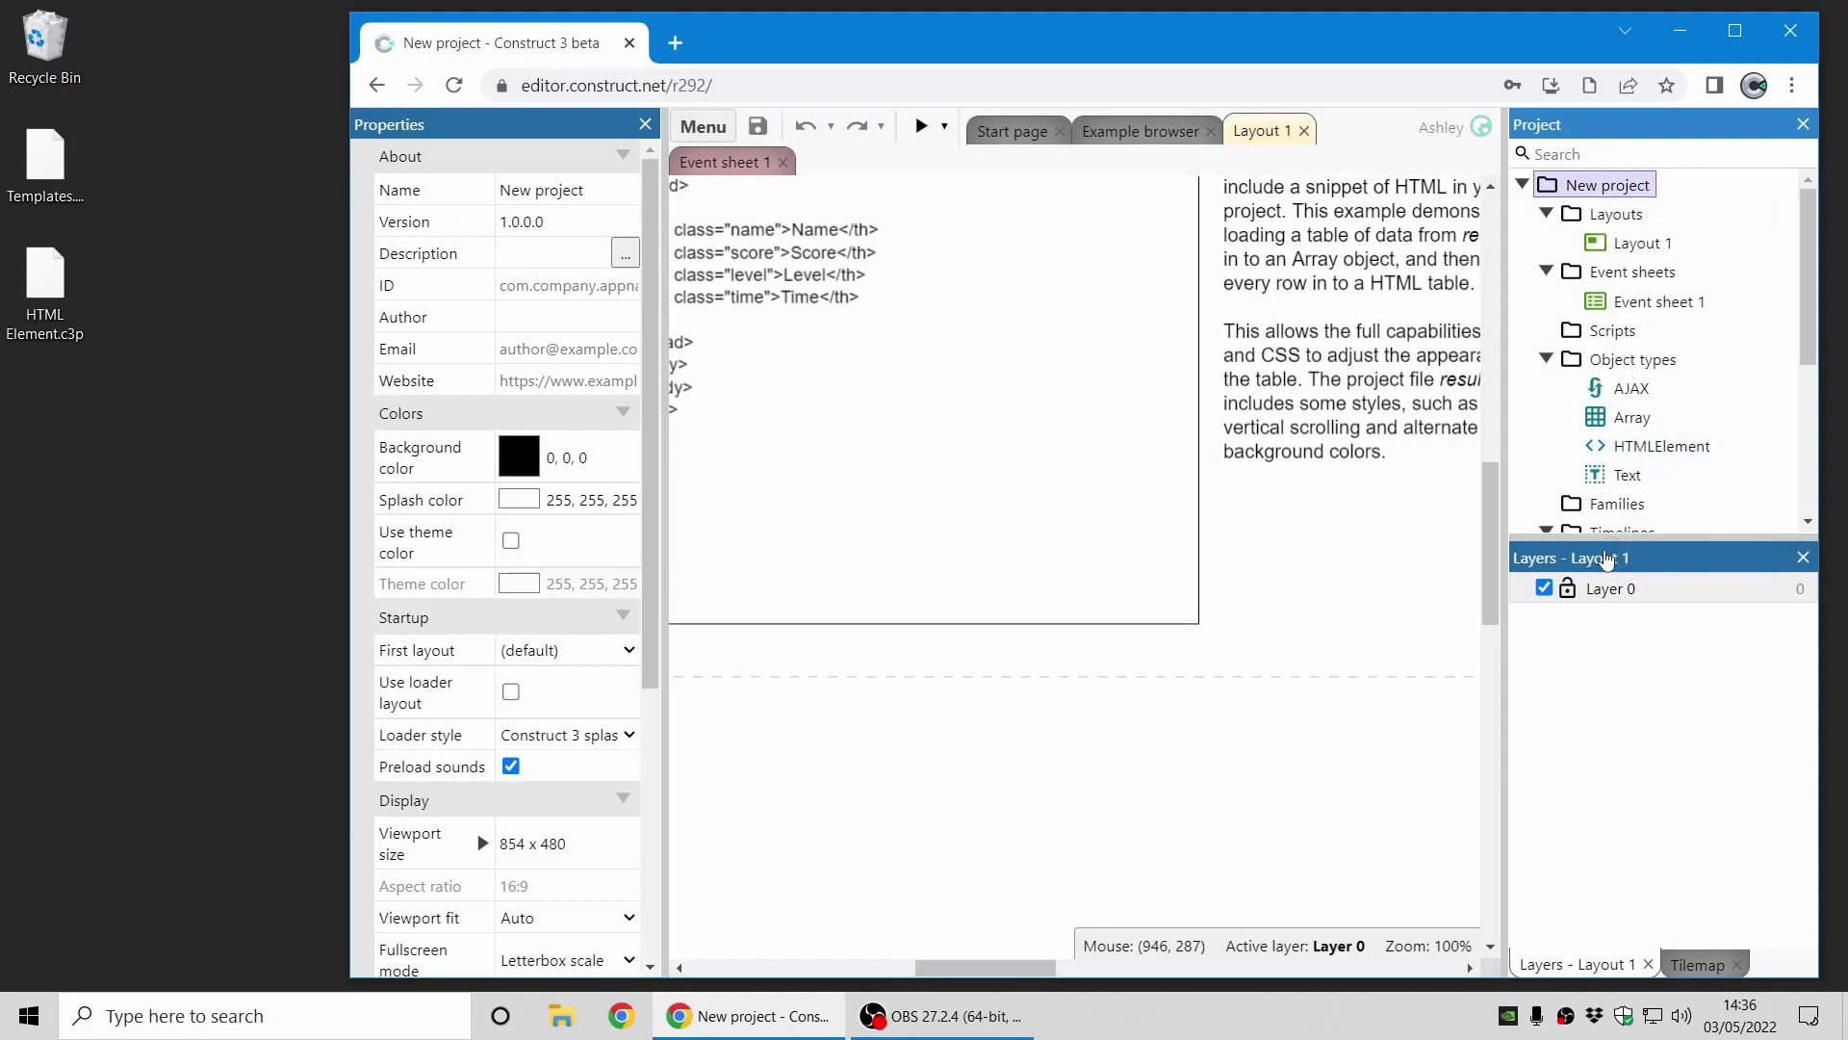
click(1291, 309)
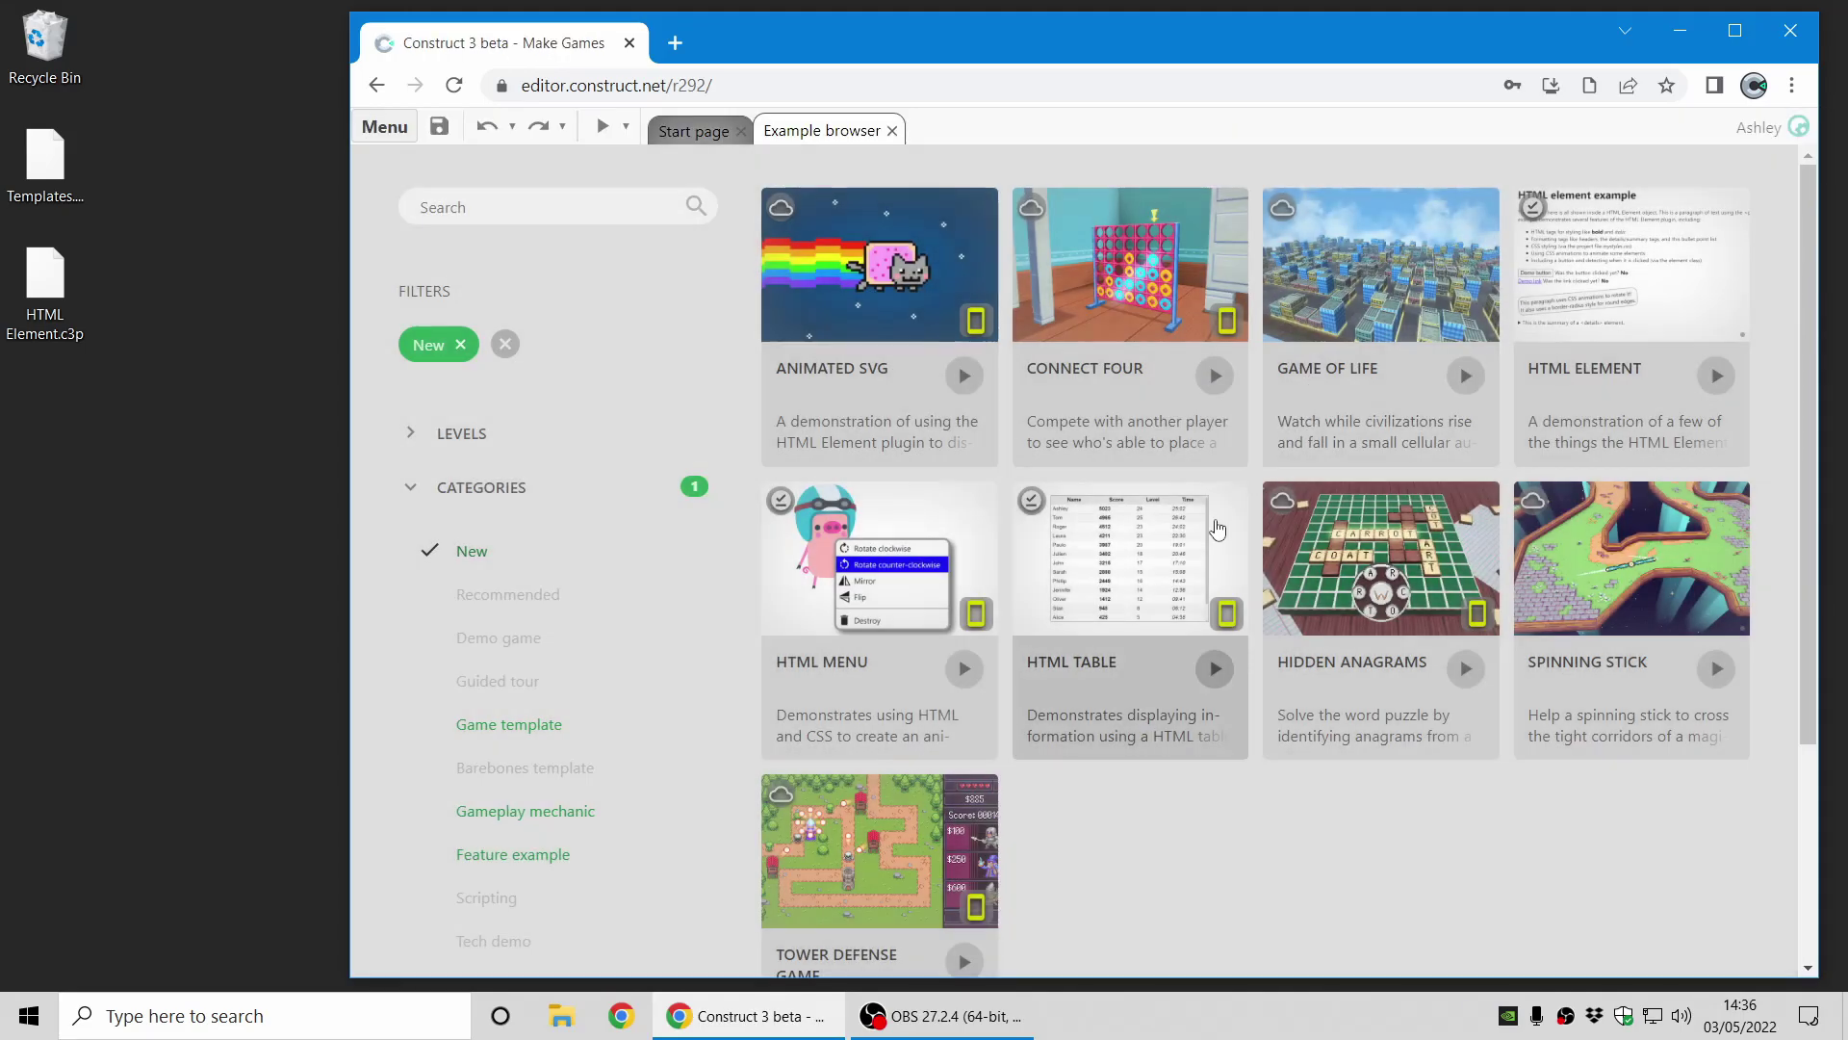
- Open the HTML Menu example project and run a preview of it
click(862, 616)
click(1126, 475)
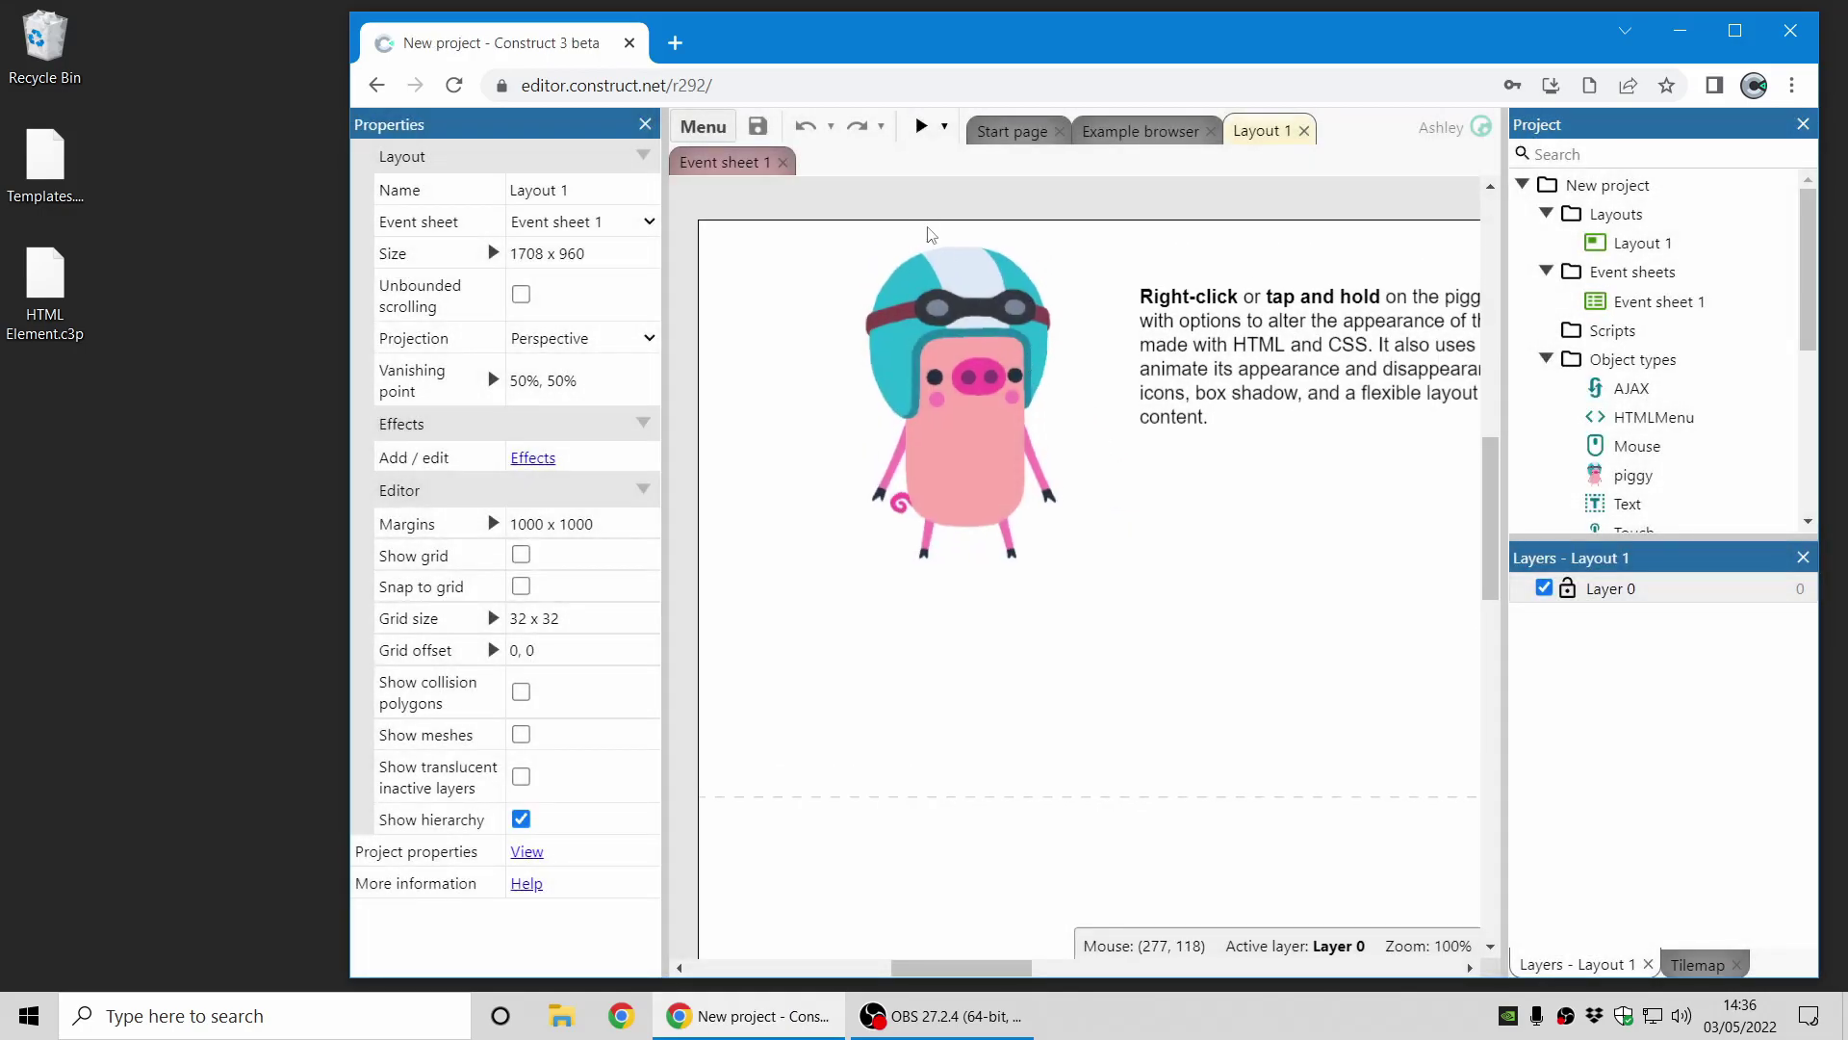
click(921, 126)
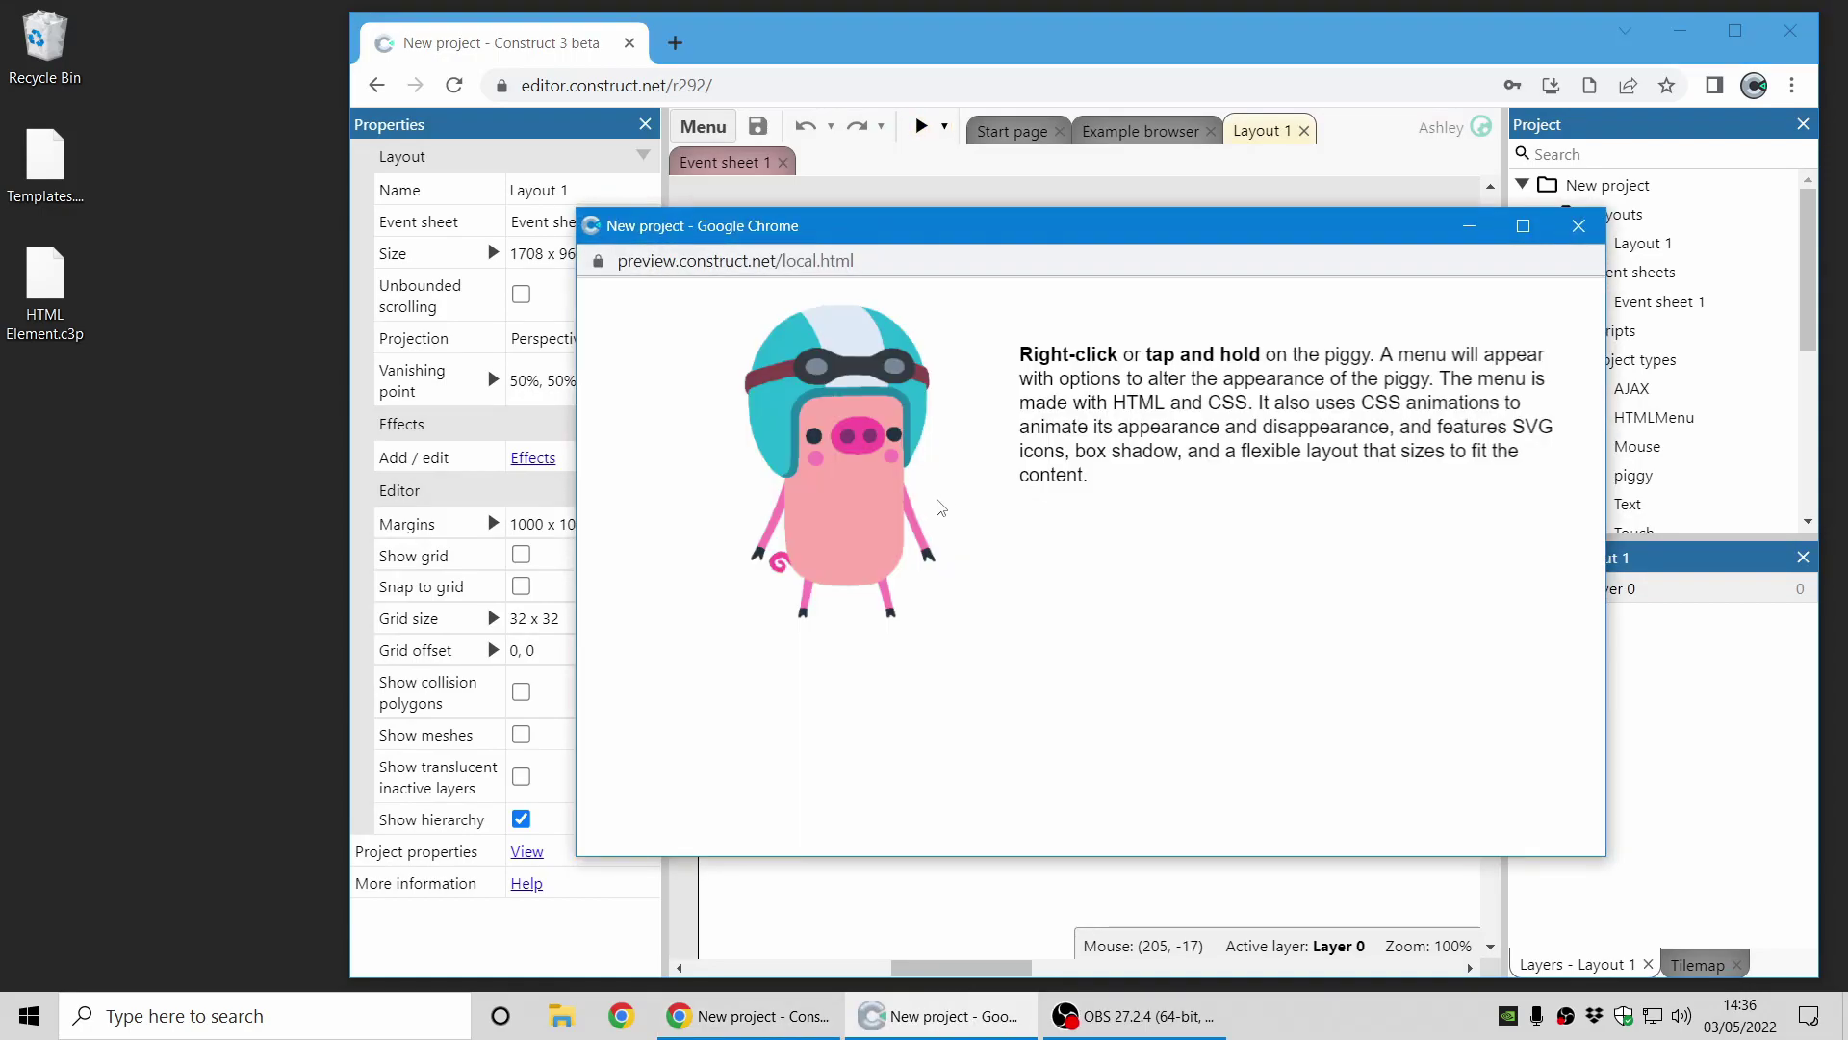
- Rotate the piggy 90° clockwise and back upright via its right-click menu, twice
right_click(852, 482)
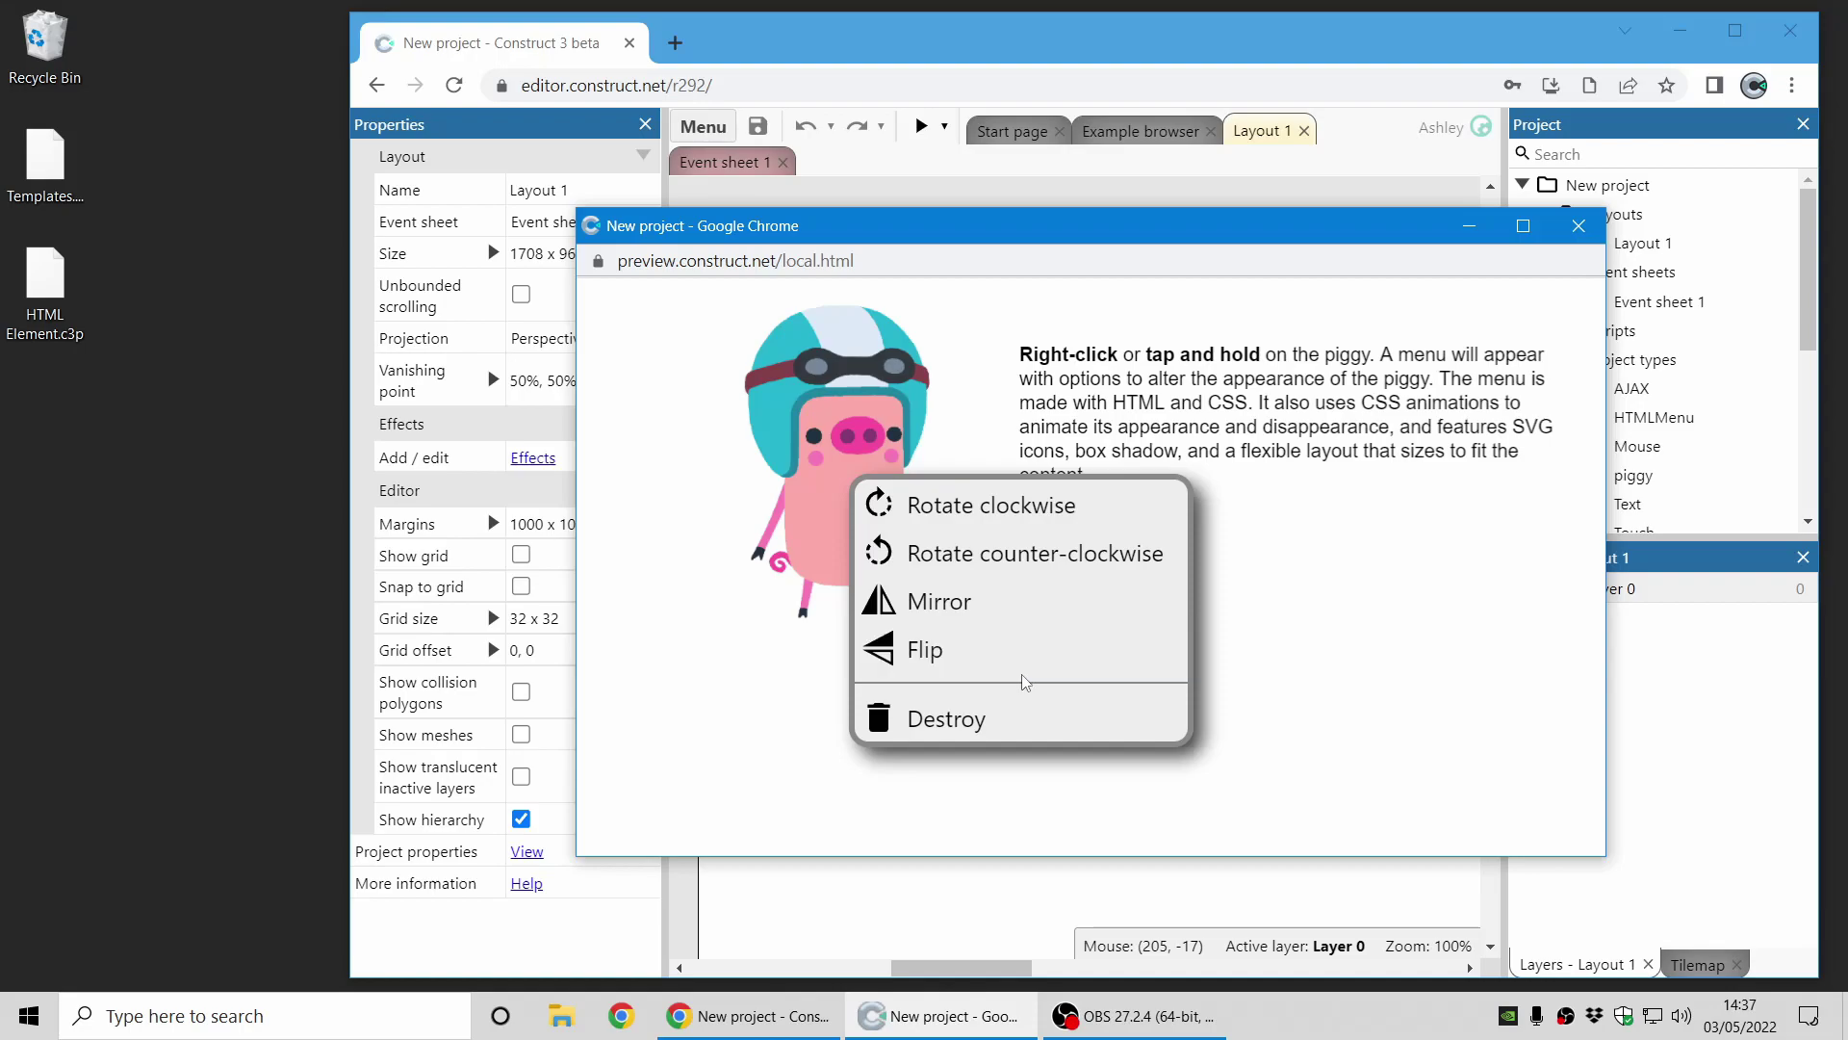
click(1065, 510)
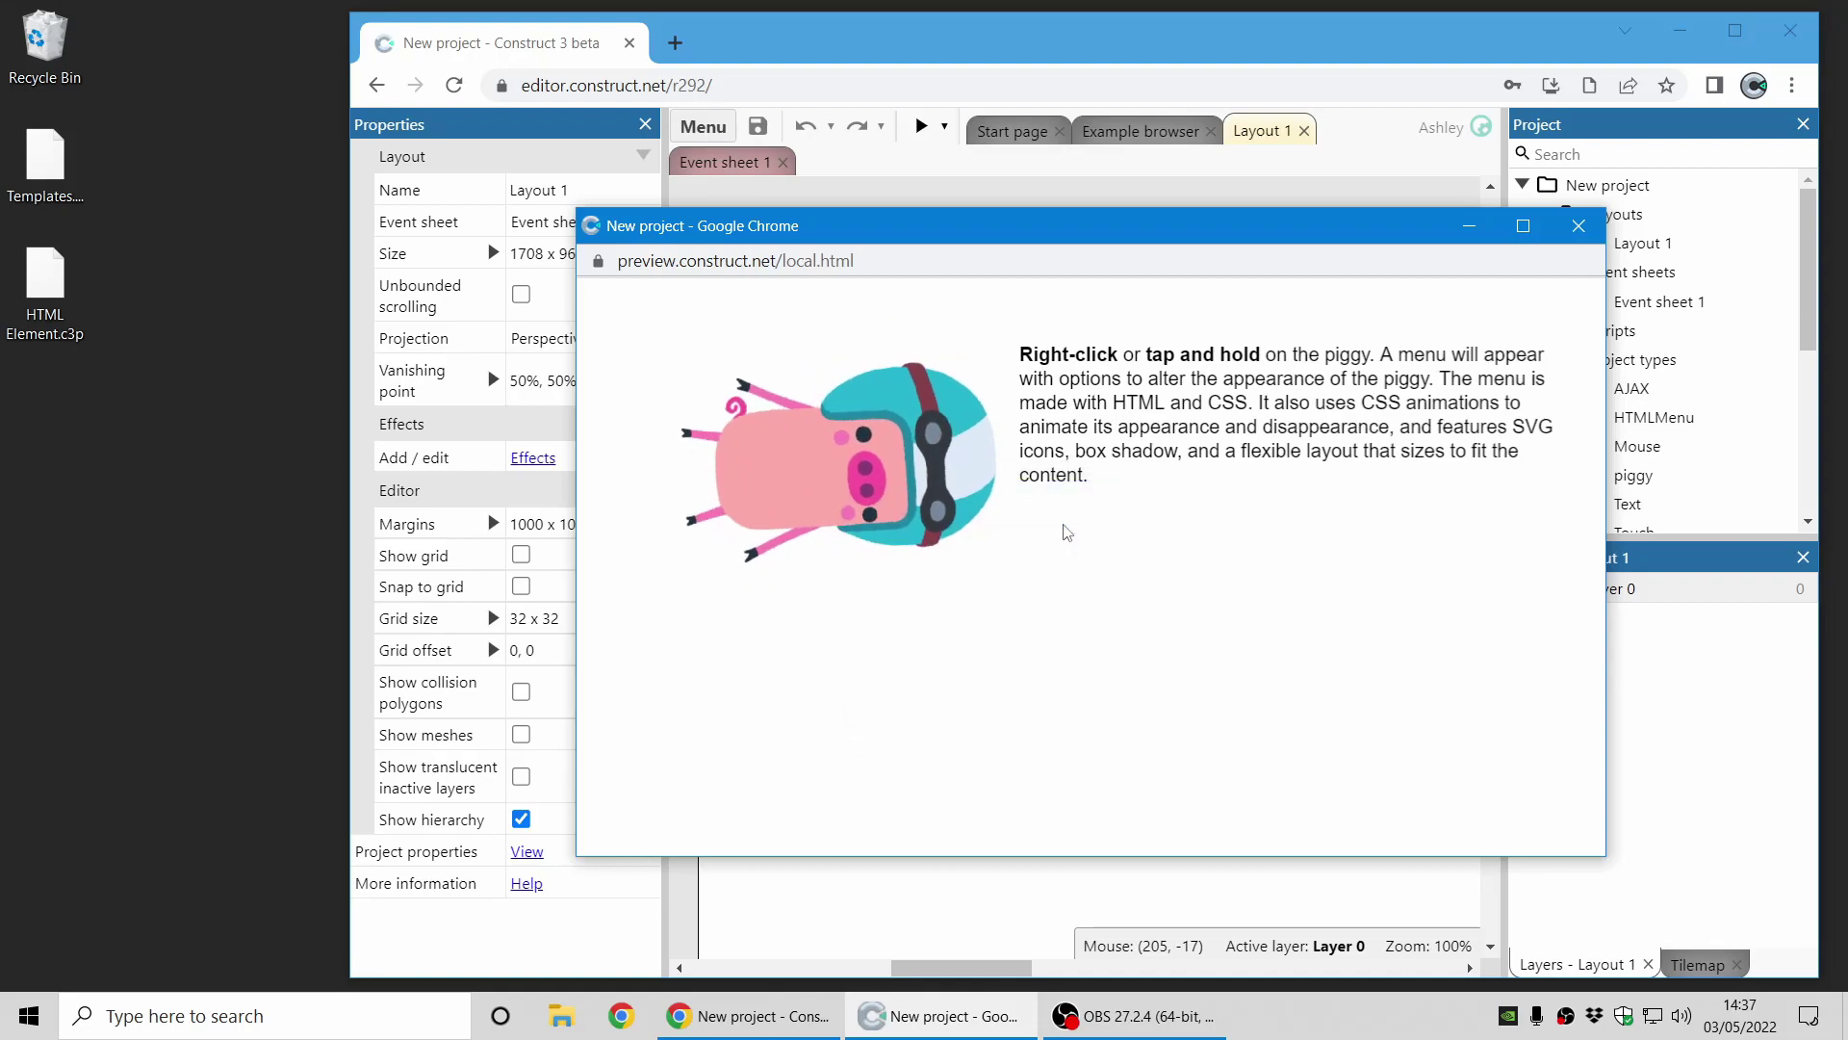
right_click(929, 491)
click(1092, 541)
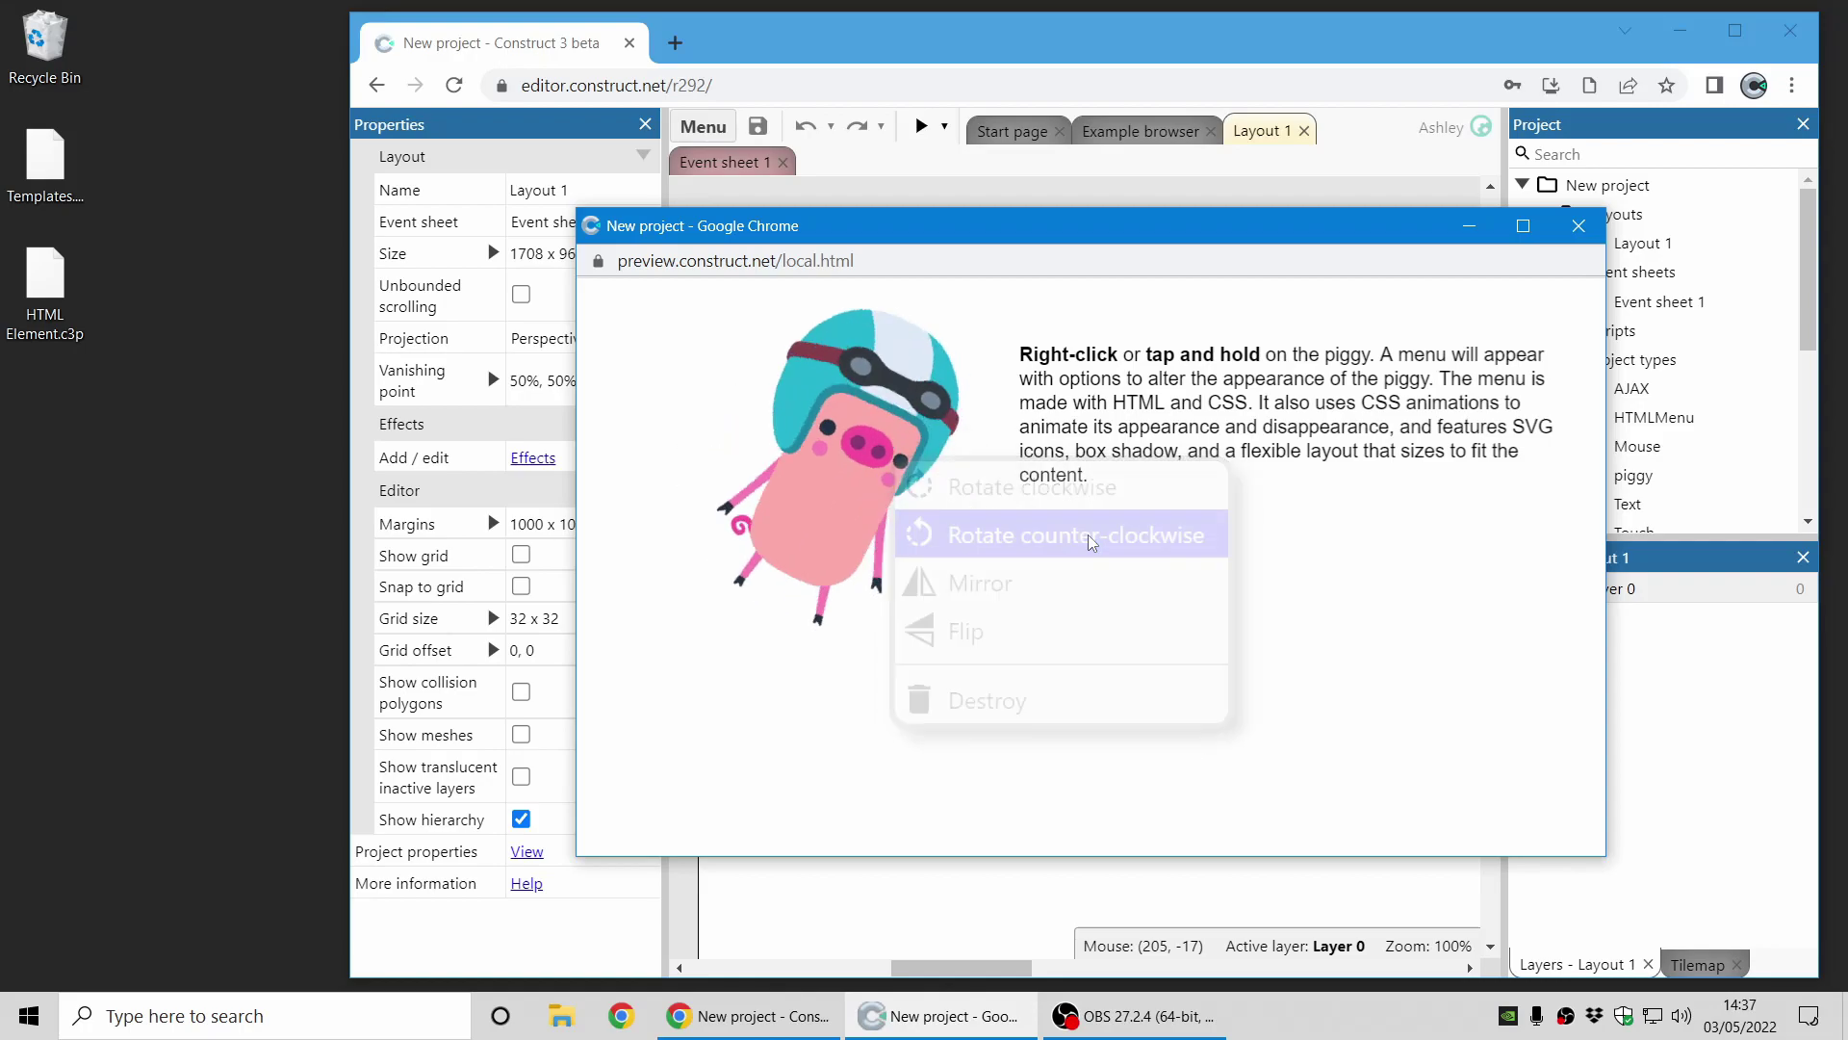
right_click(890, 449)
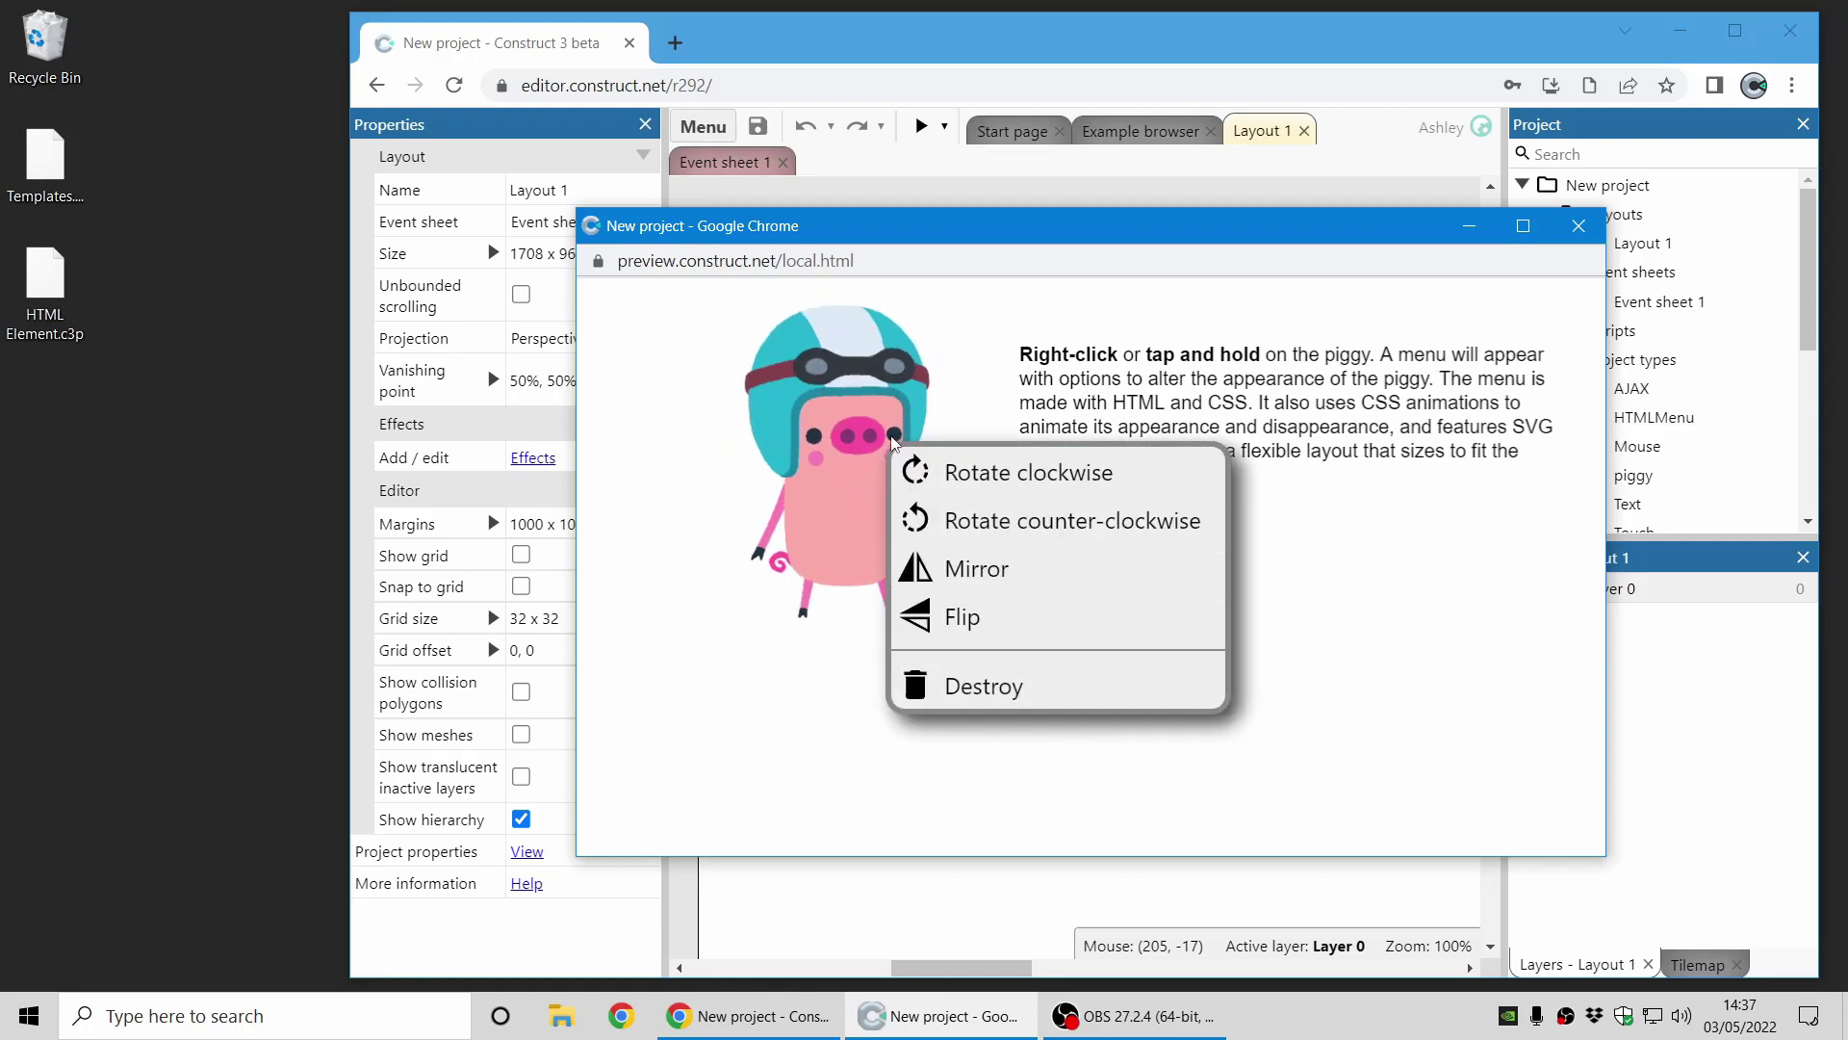
right_click(860, 444)
right_click(844, 398)
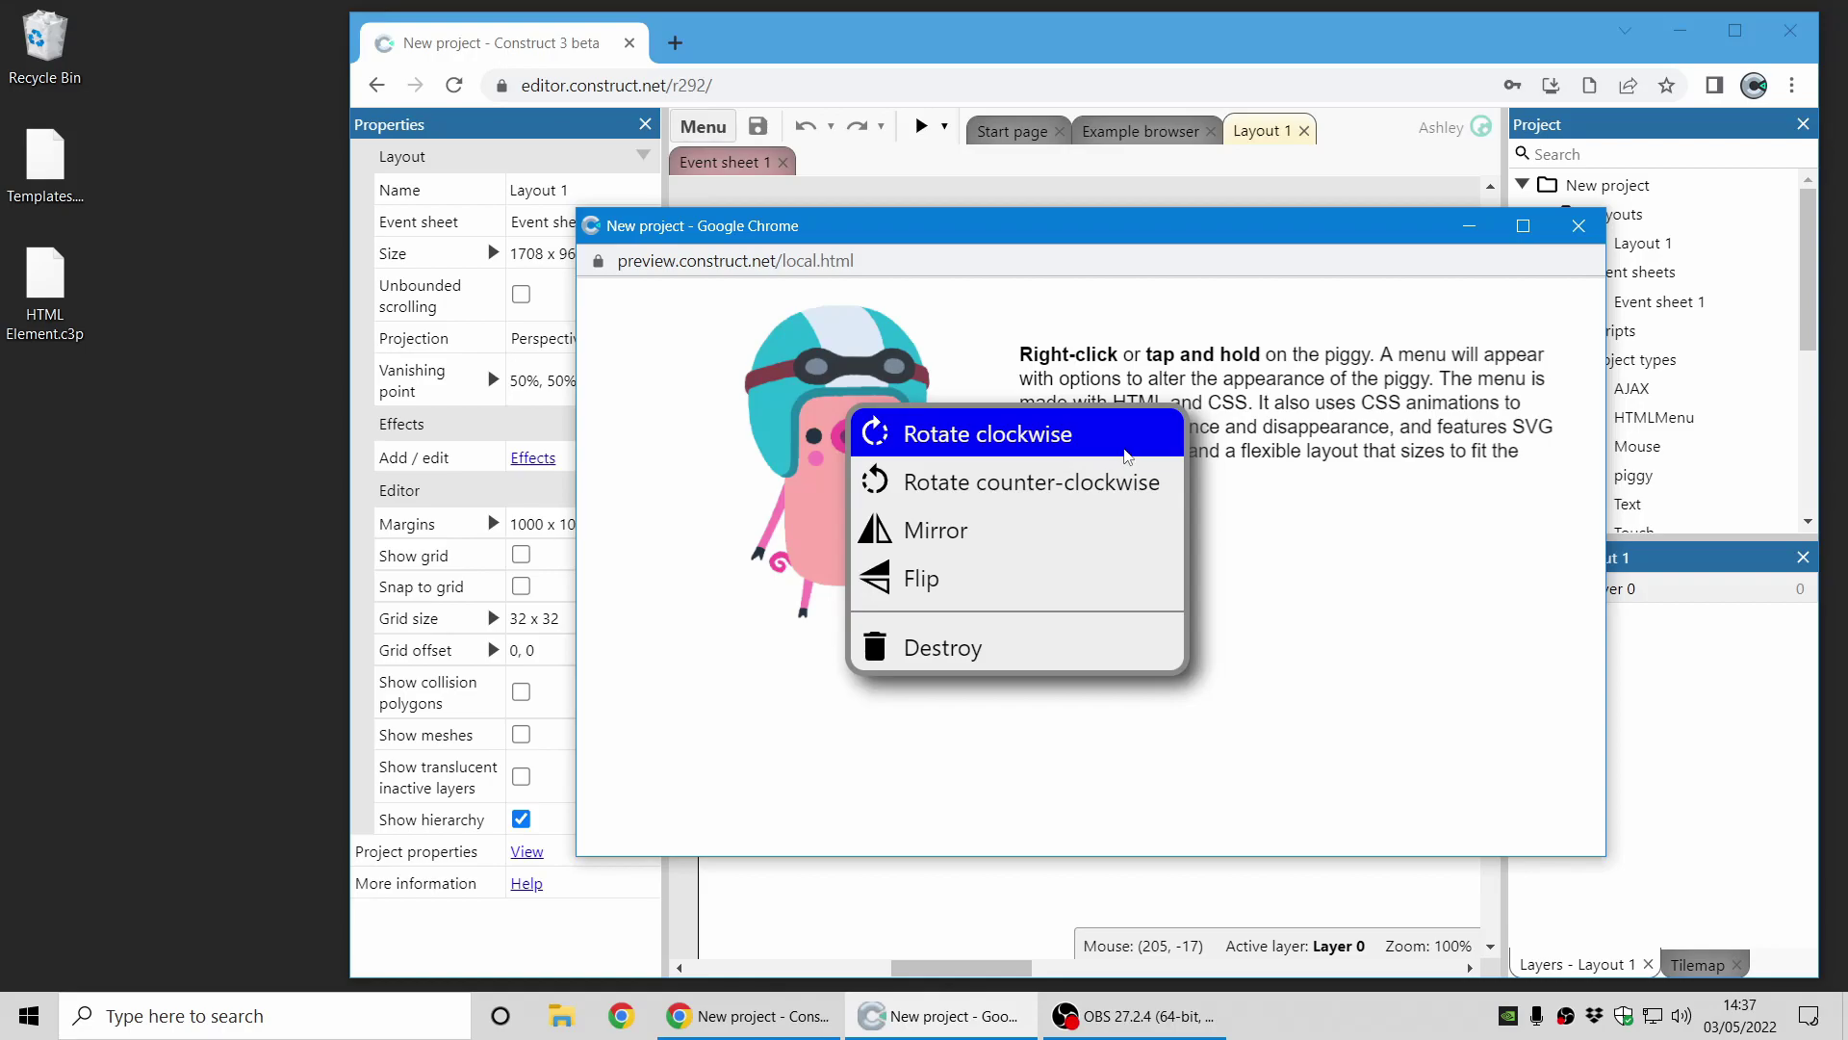
click(1131, 443)
right_click(874, 482)
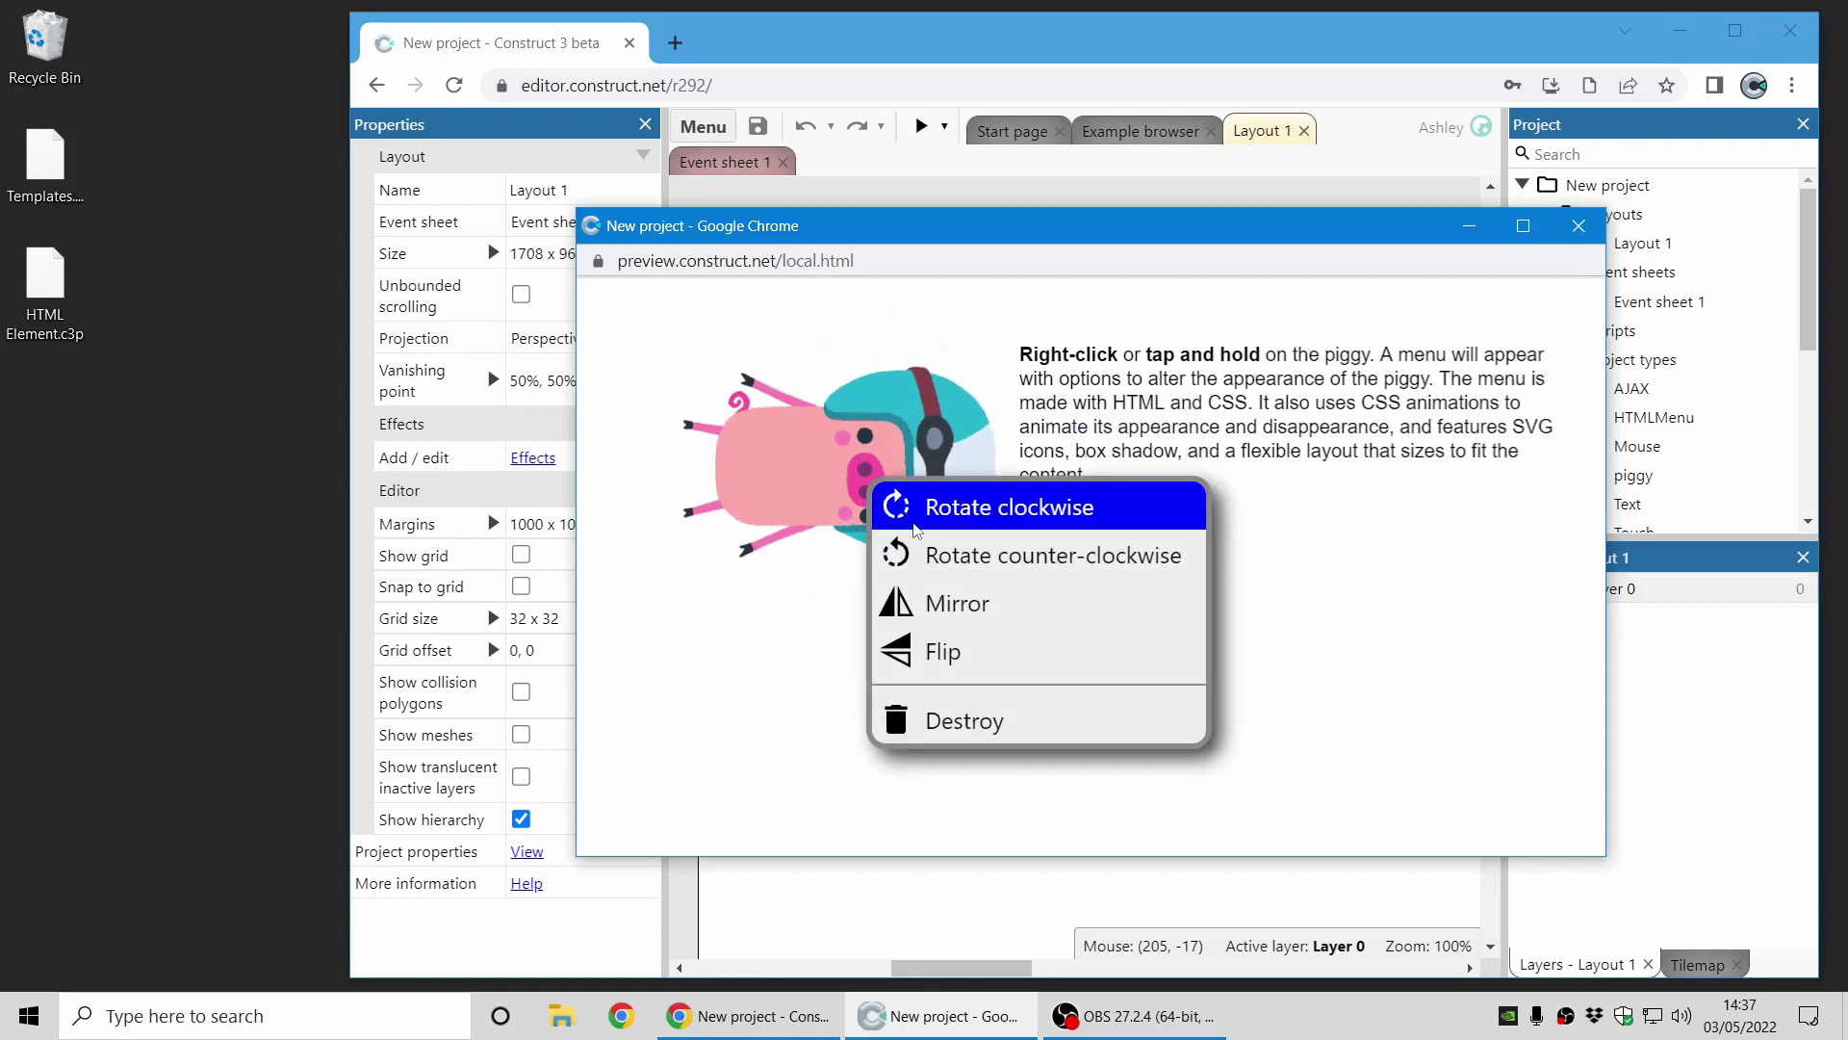
click(981, 559)
- Close the preview and review Event sheet 1 and the menu.html file
click(1579, 225)
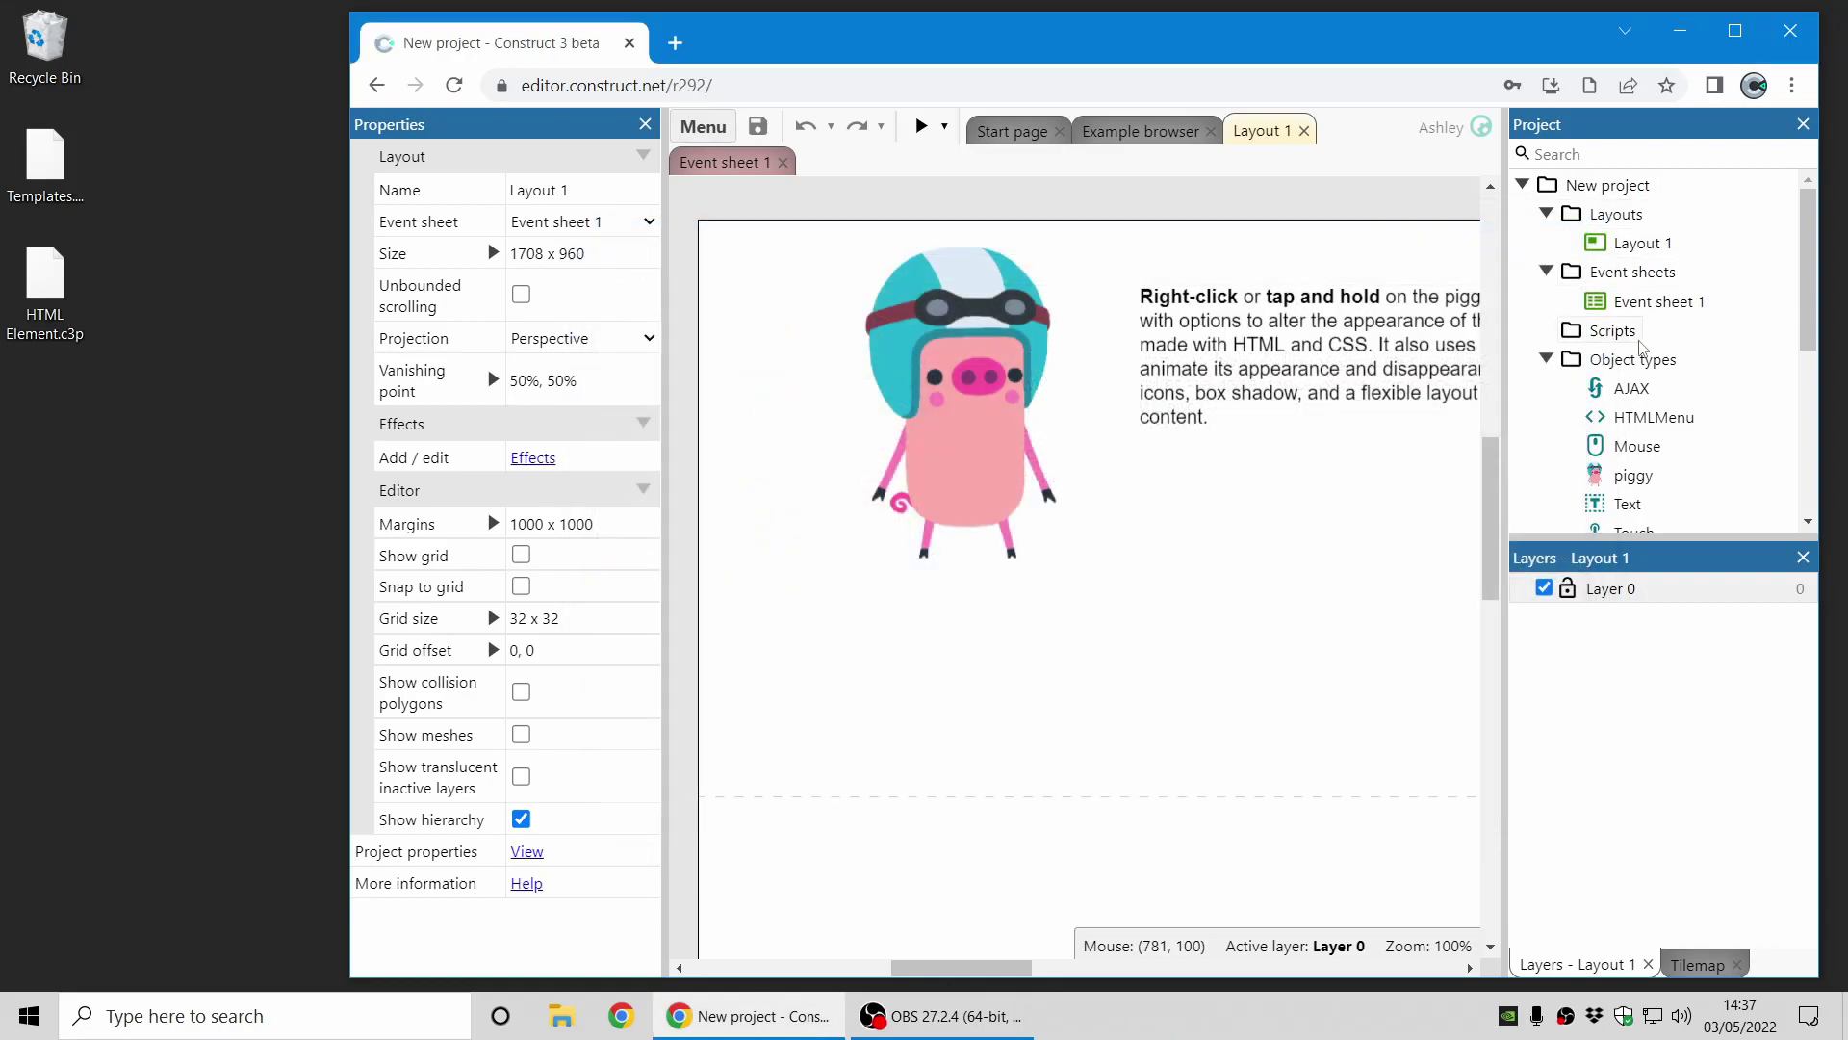
double_click(1646, 303)
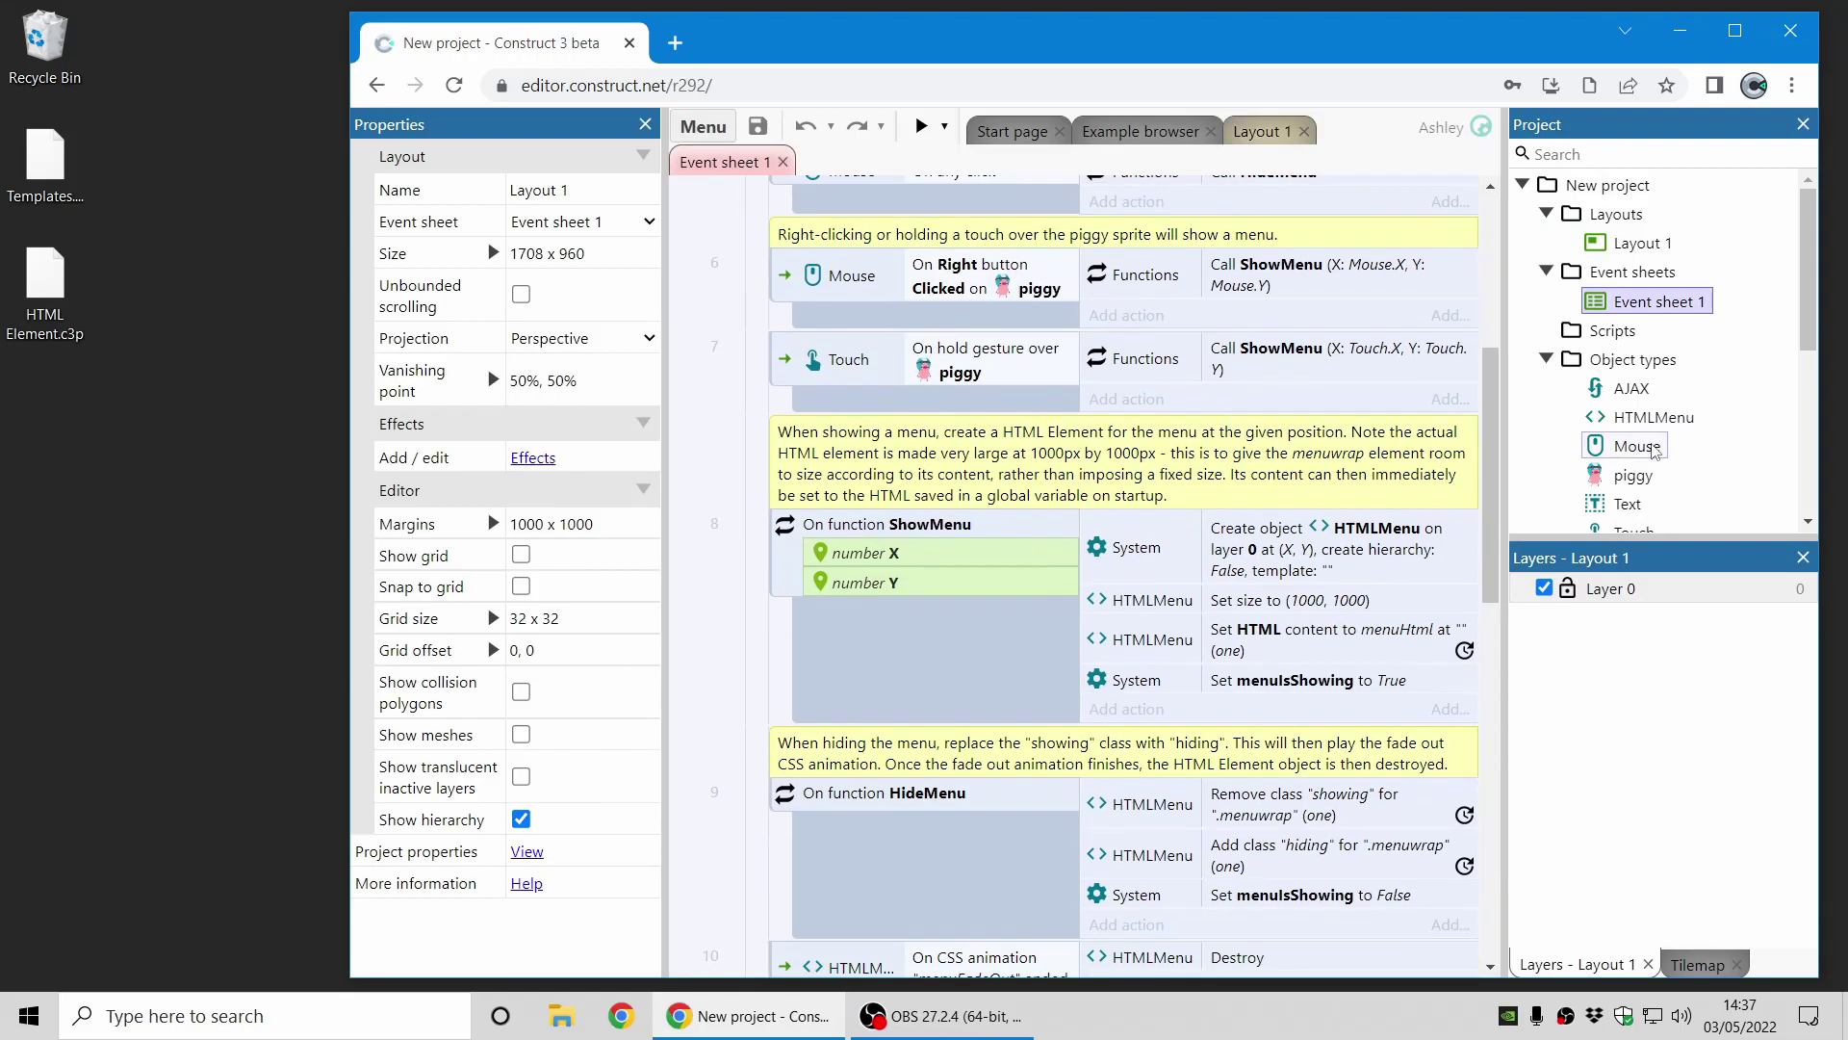
scroll(1680, 459, down, 4)
double_click(1651, 518)
scroll(1345, 495, down, 5)
scroll(1377, 515, up, 4)
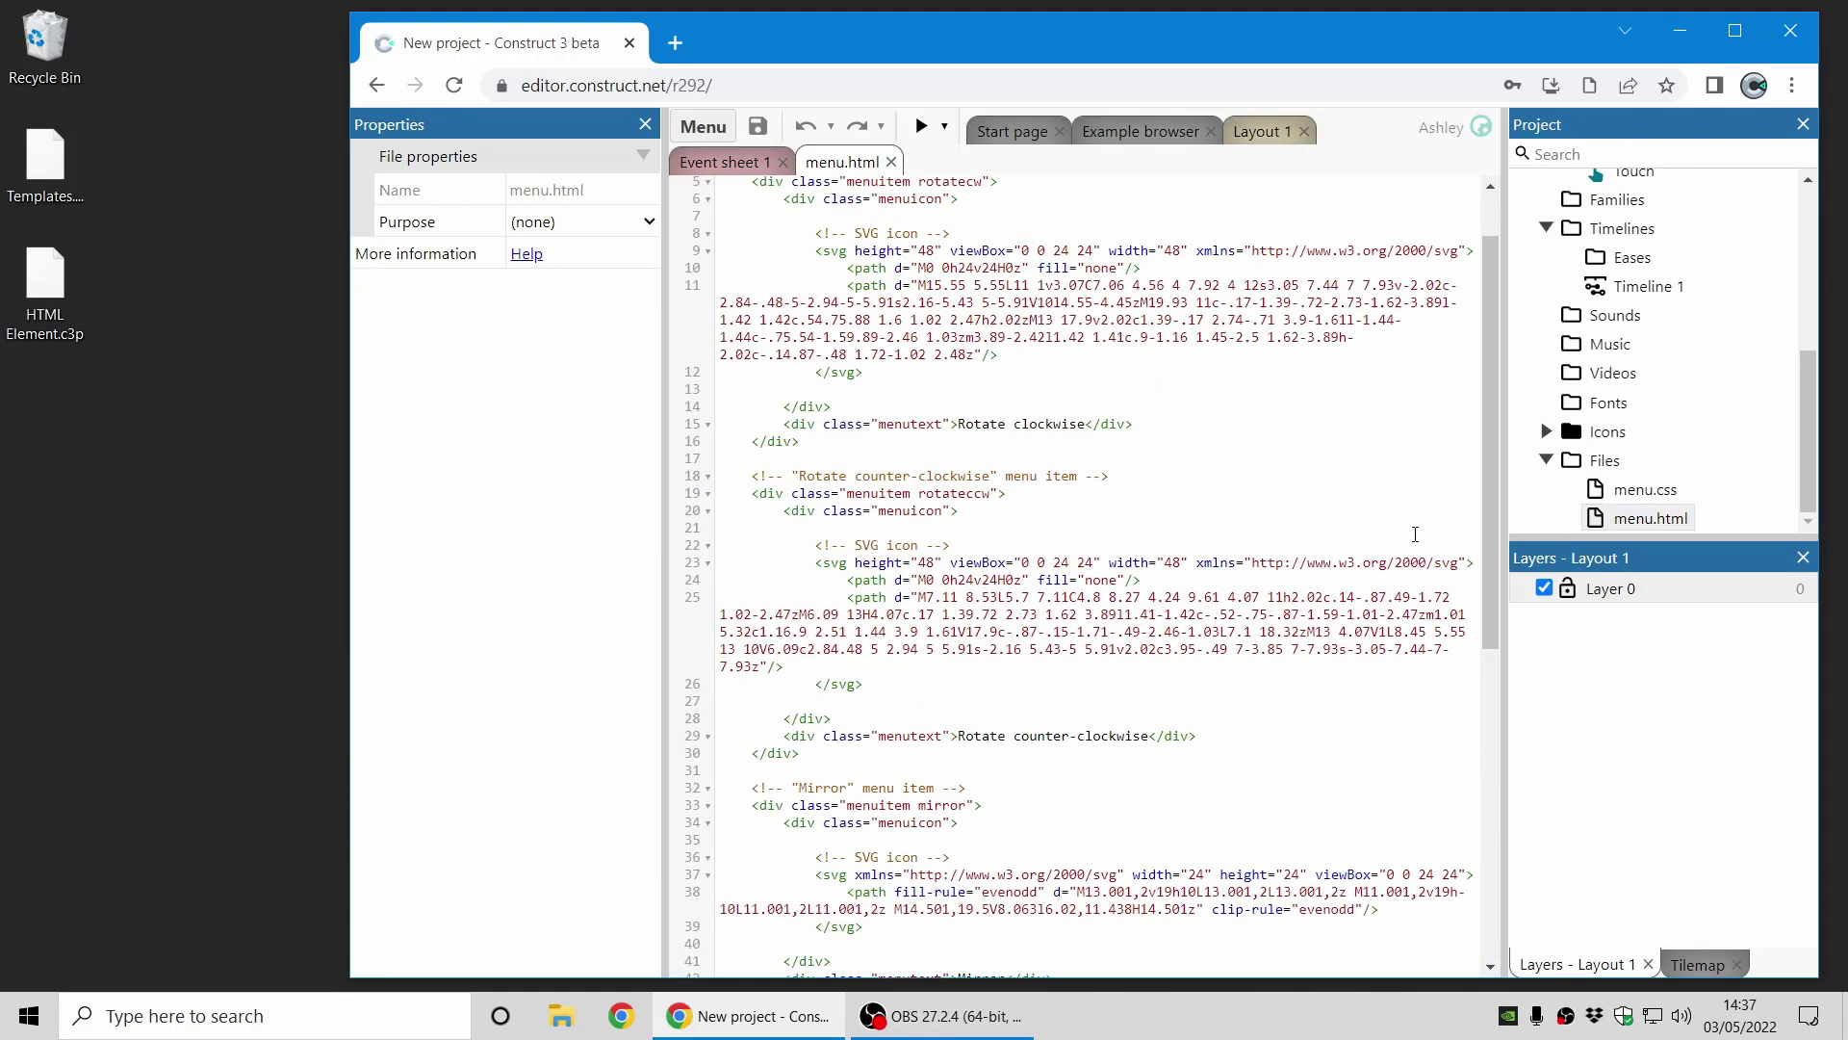
- Scroll through menu.css, glance back at menu.html, and return to Layout 1
double_click(1646, 489)
scroll(1226, 491, down, 6)
scroll(1225, 491, down, 5)
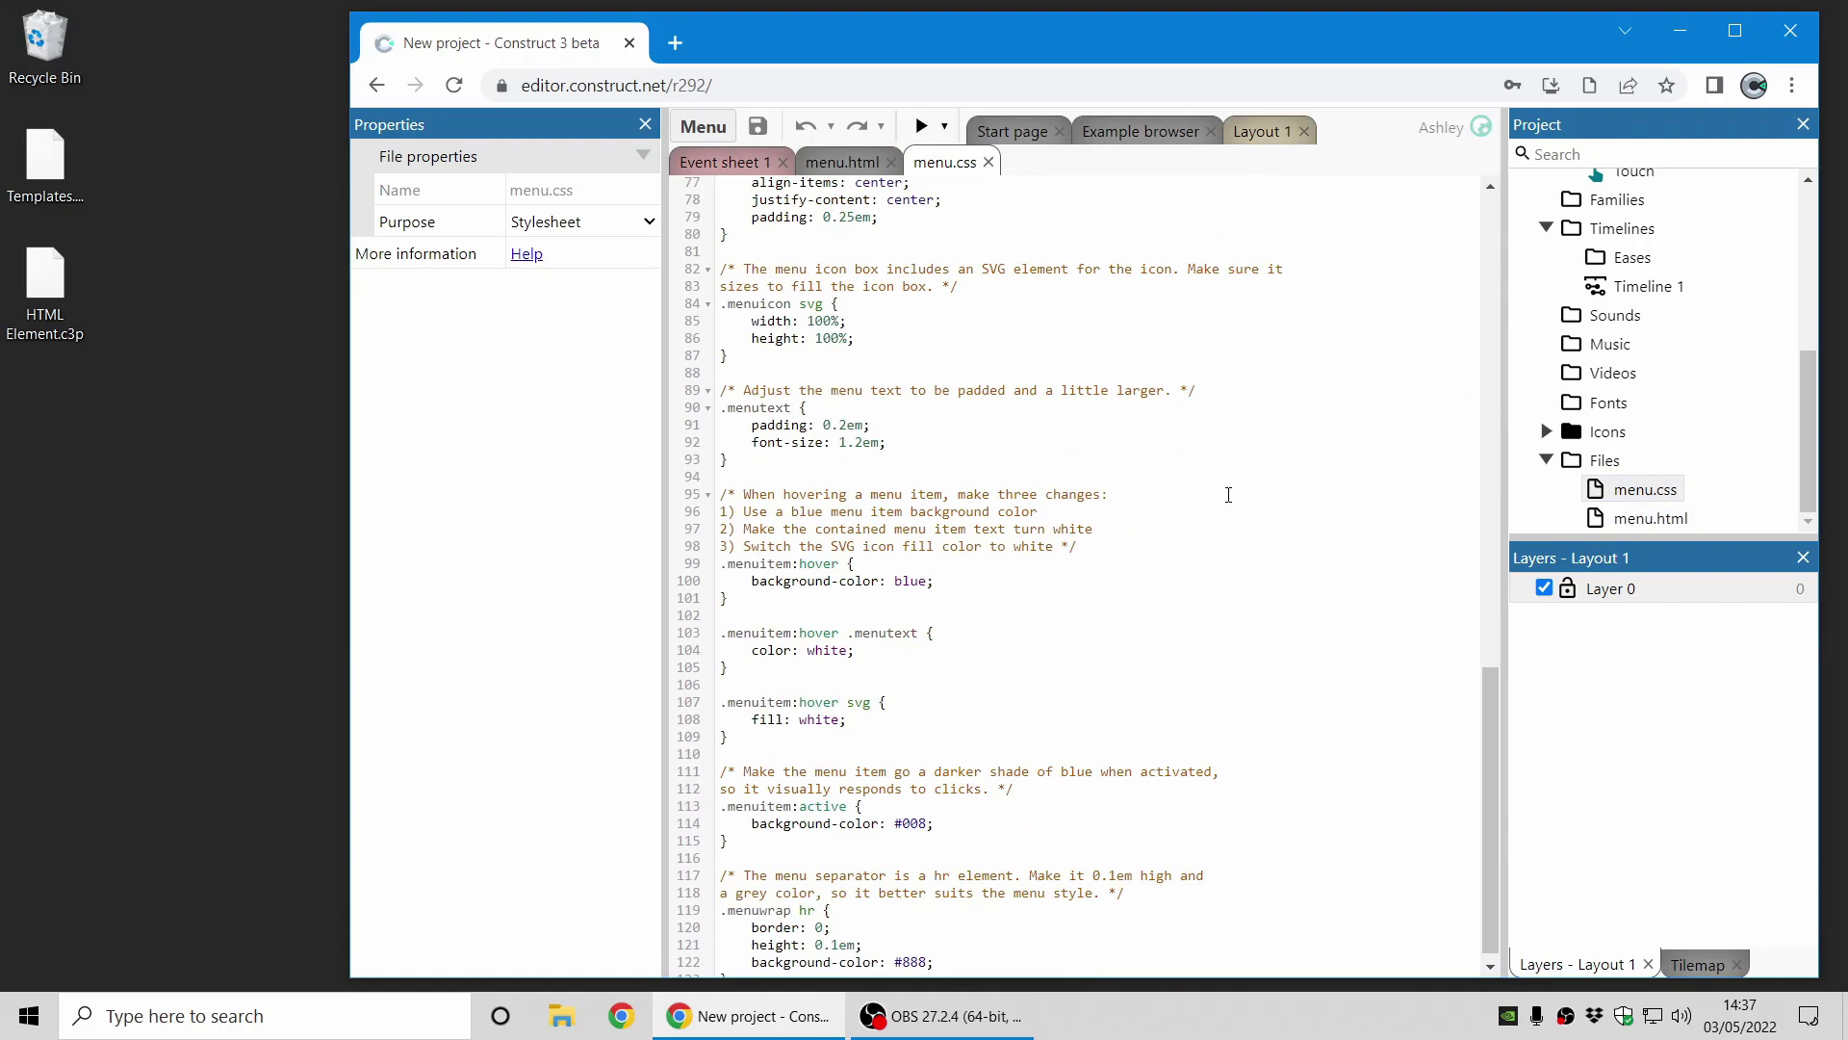
scroll(1232, 500, up, 15)
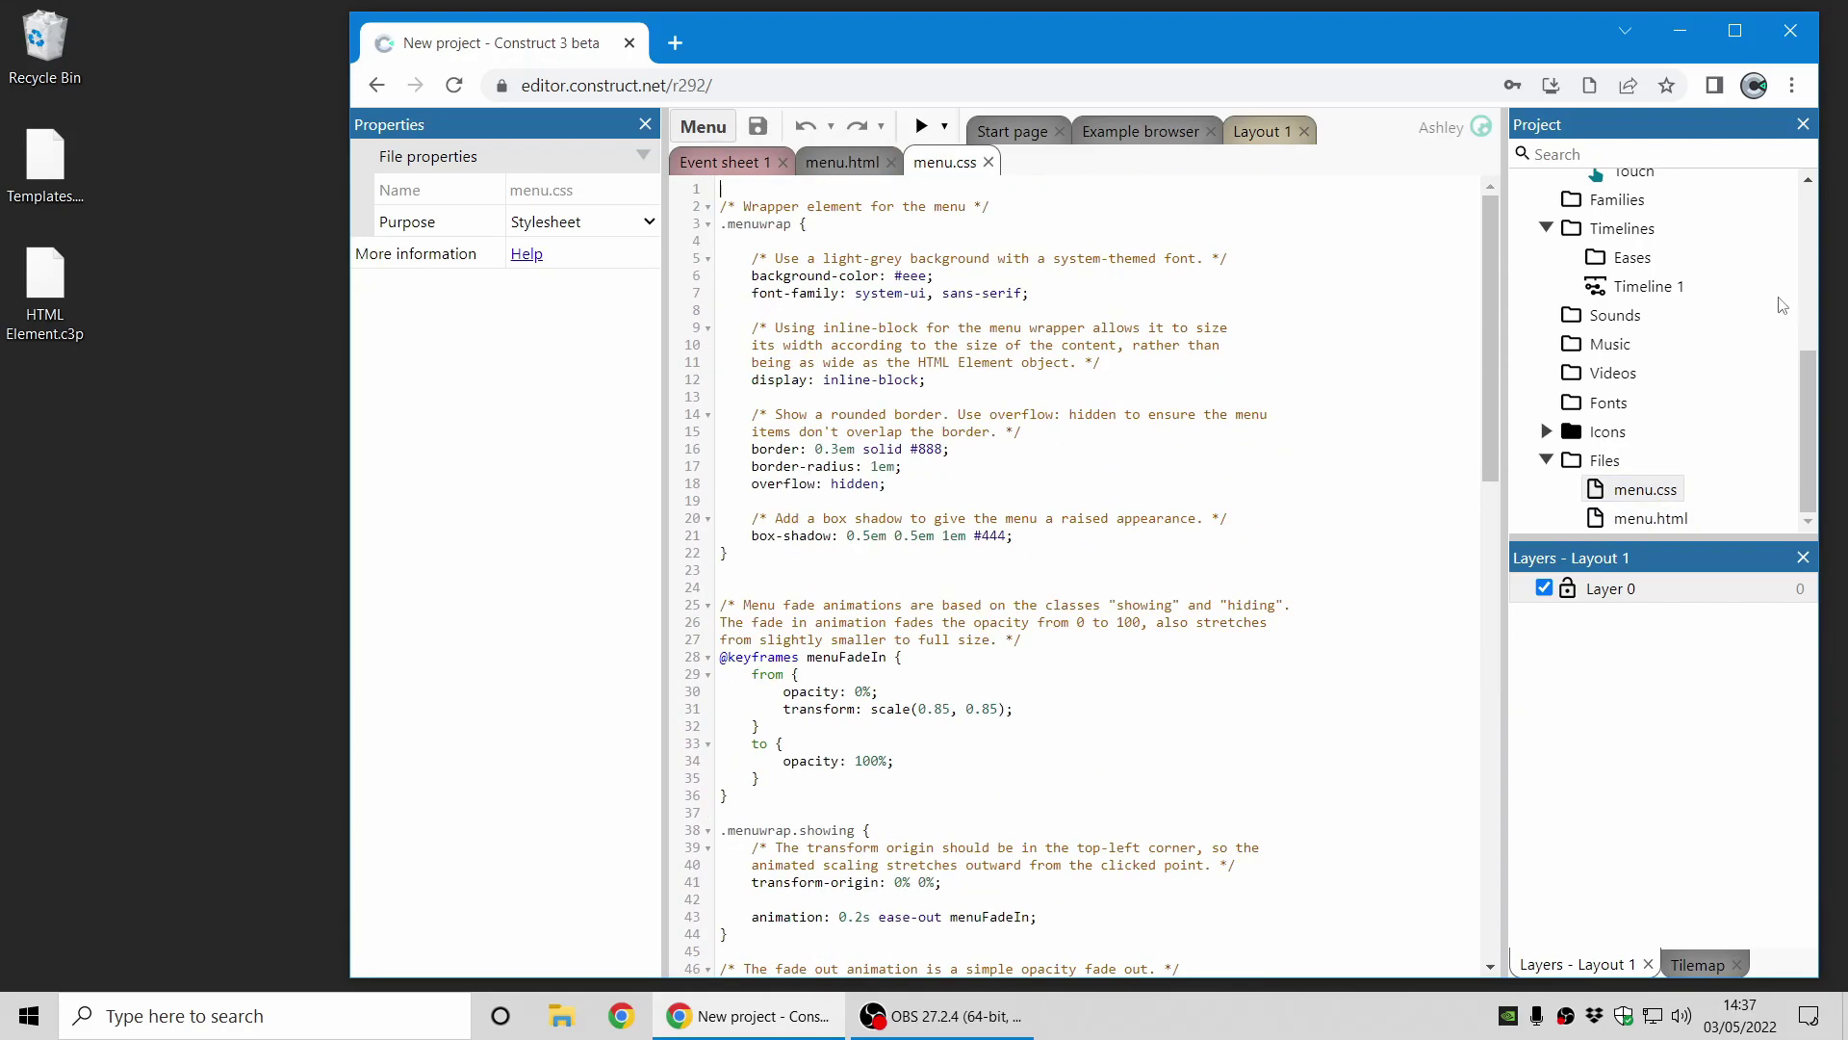
scroll(1752, 318, up, 4)
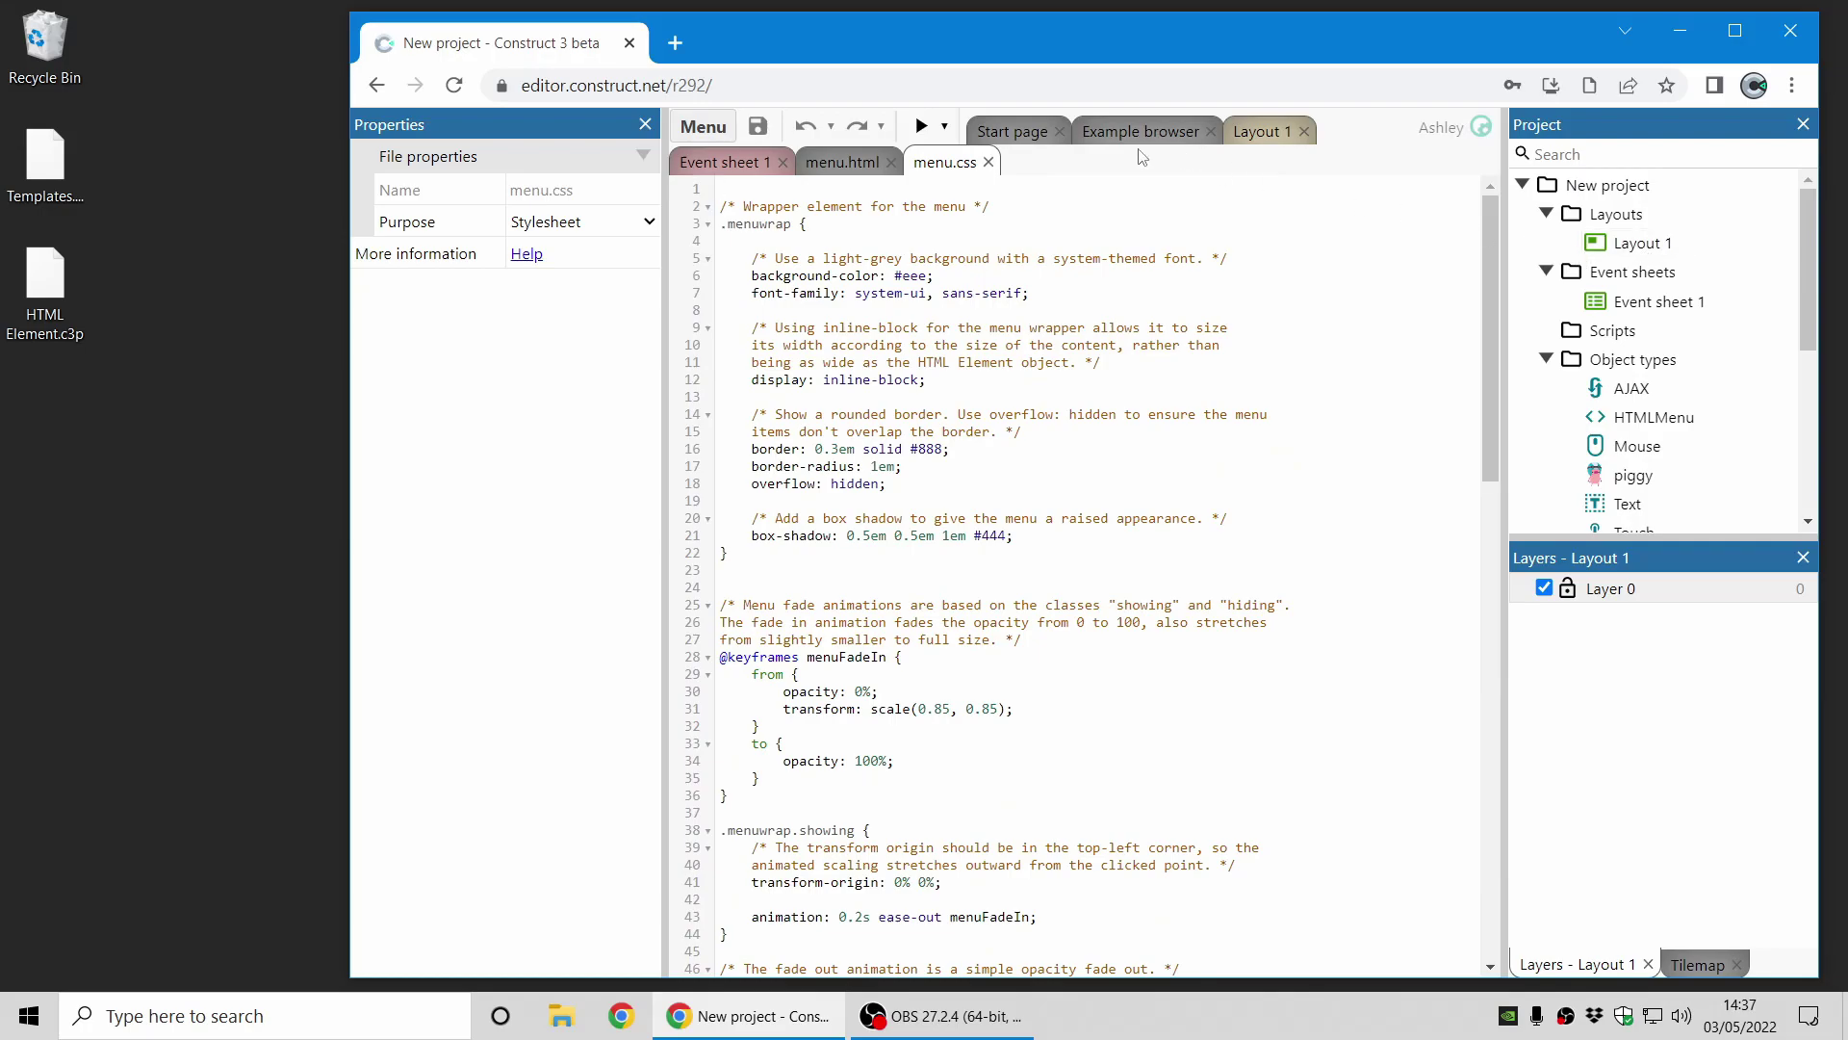
click(878, 166)
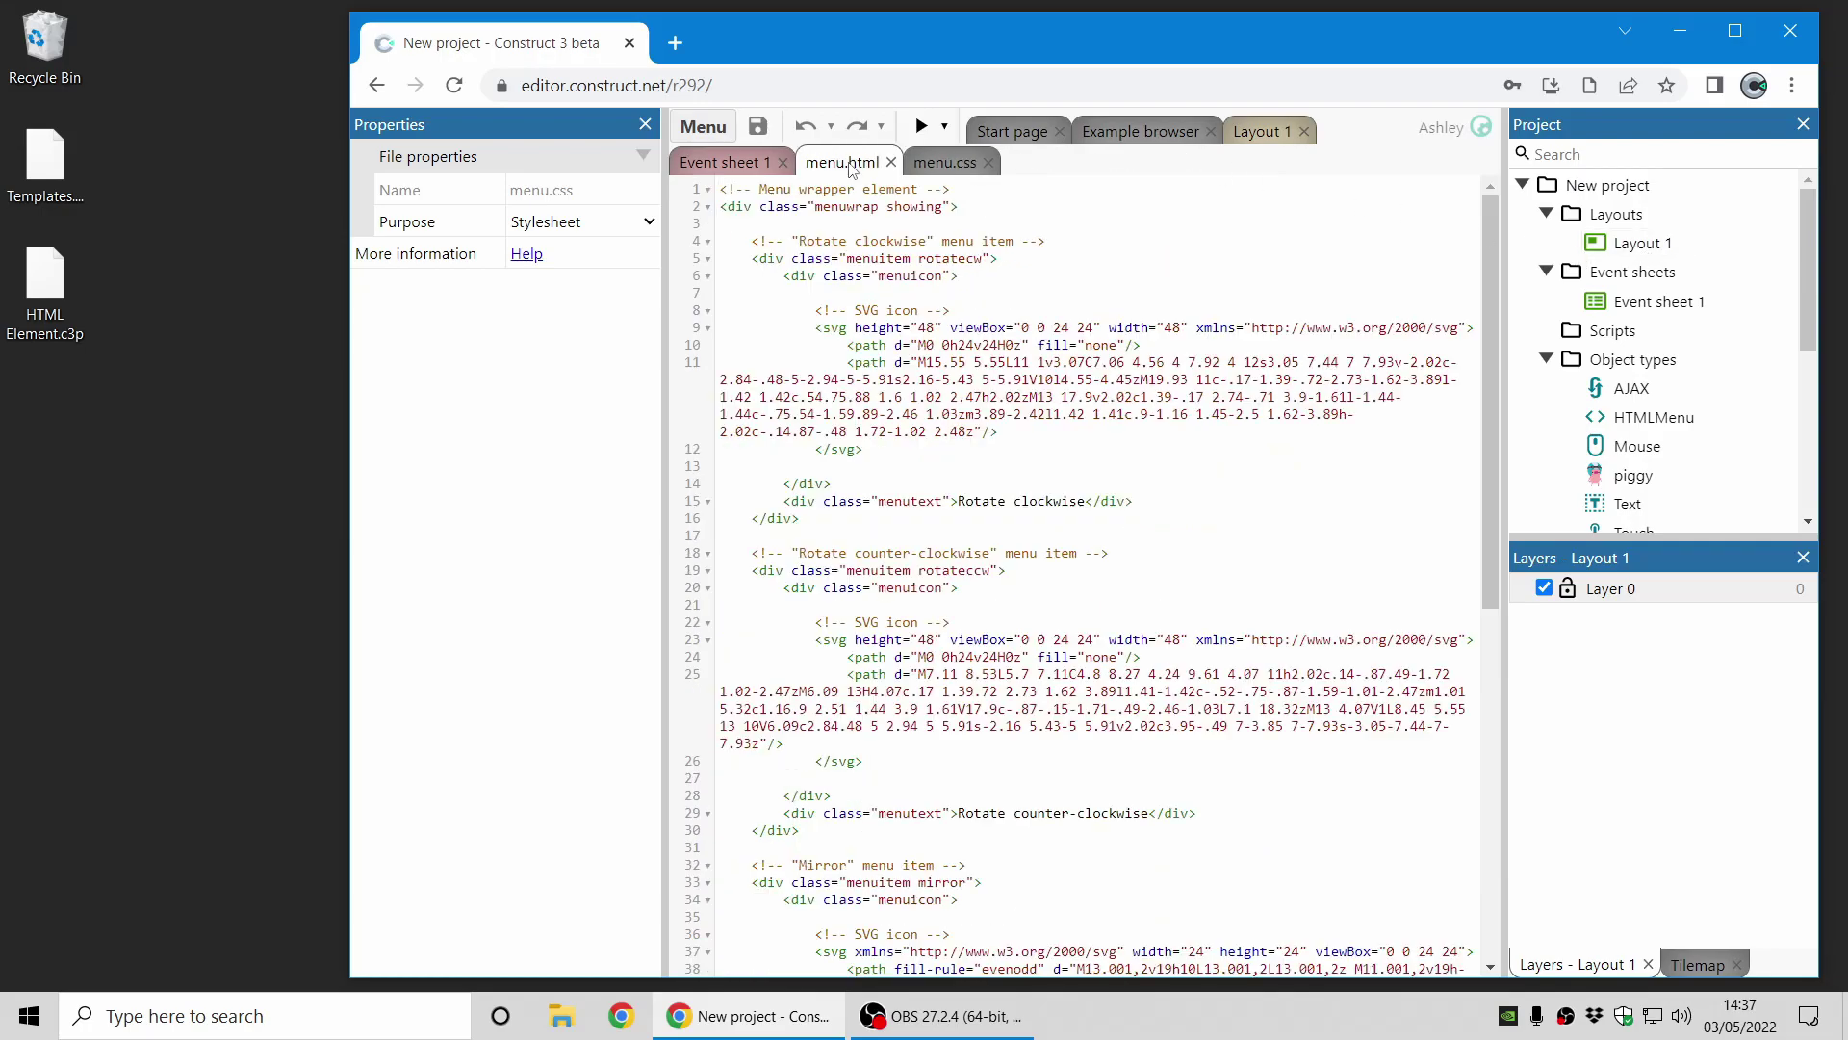
click(1254, 133)
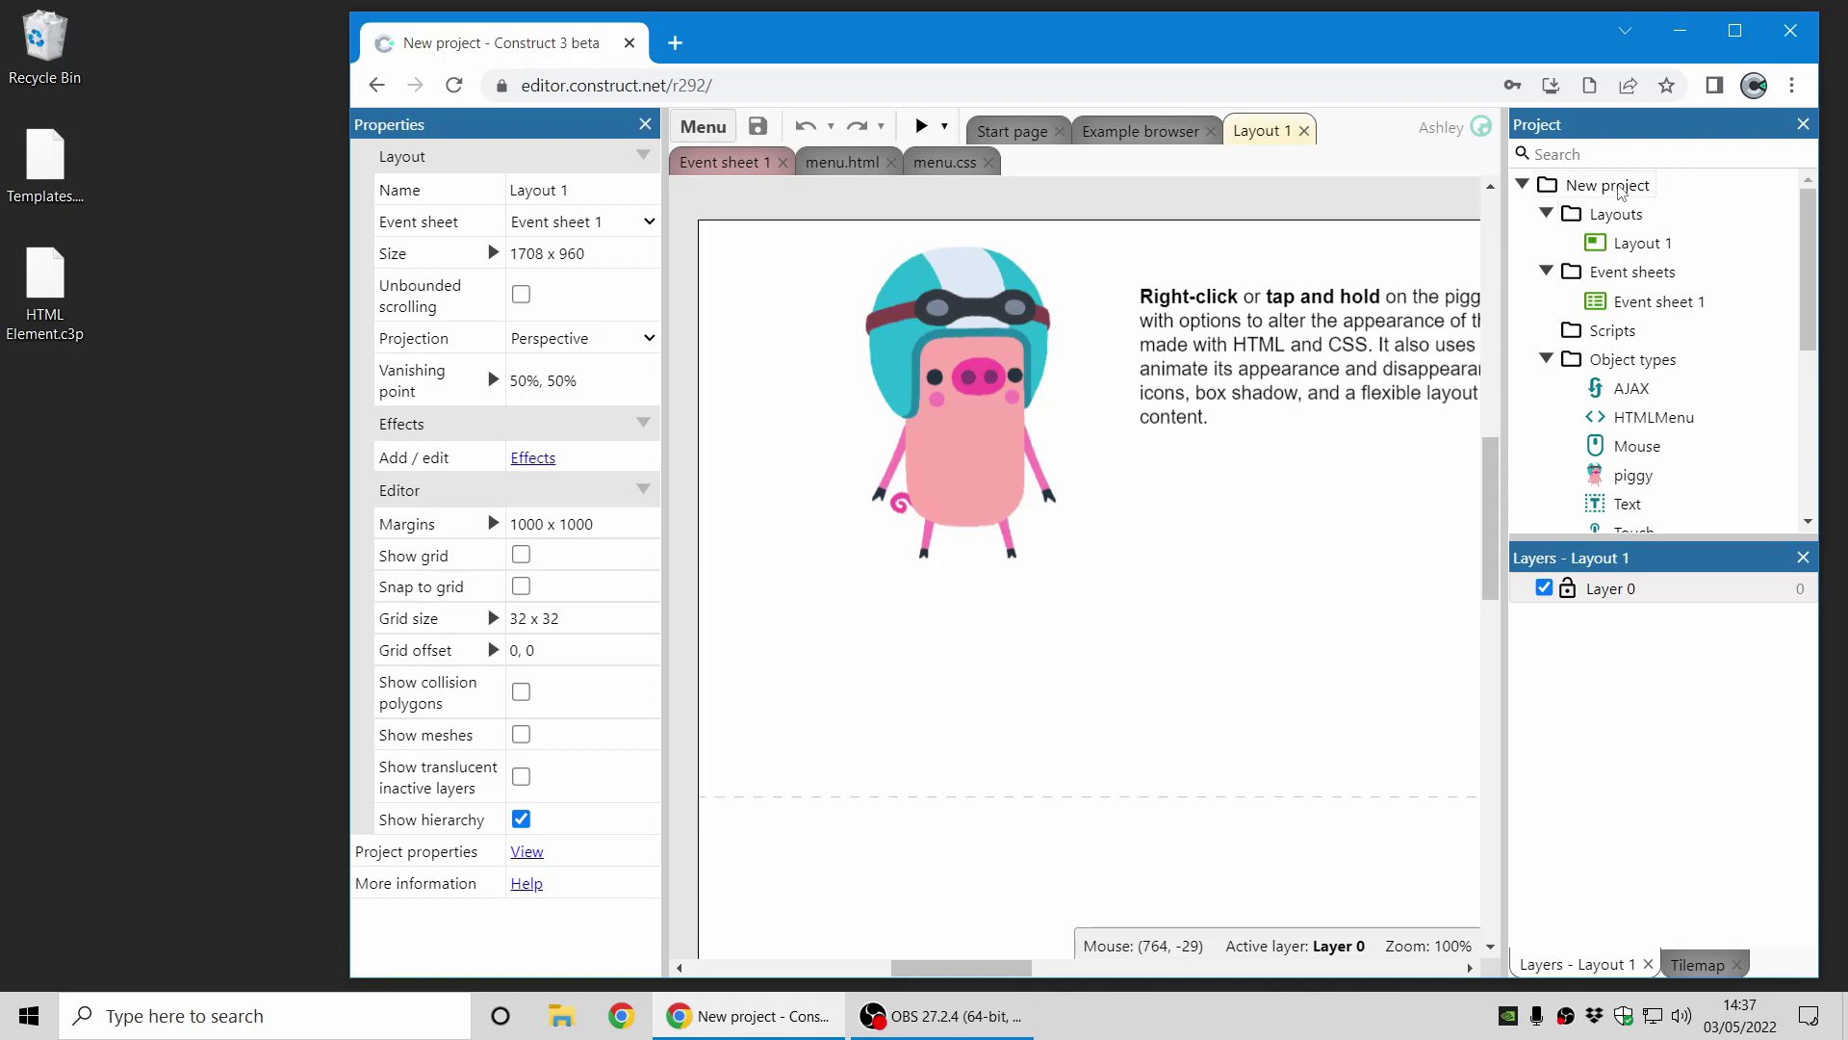
right_click(1620, 192)
- Close the HTML Menu project, filter examples to Guided tour only, then switch back to New
click(1642, 438)
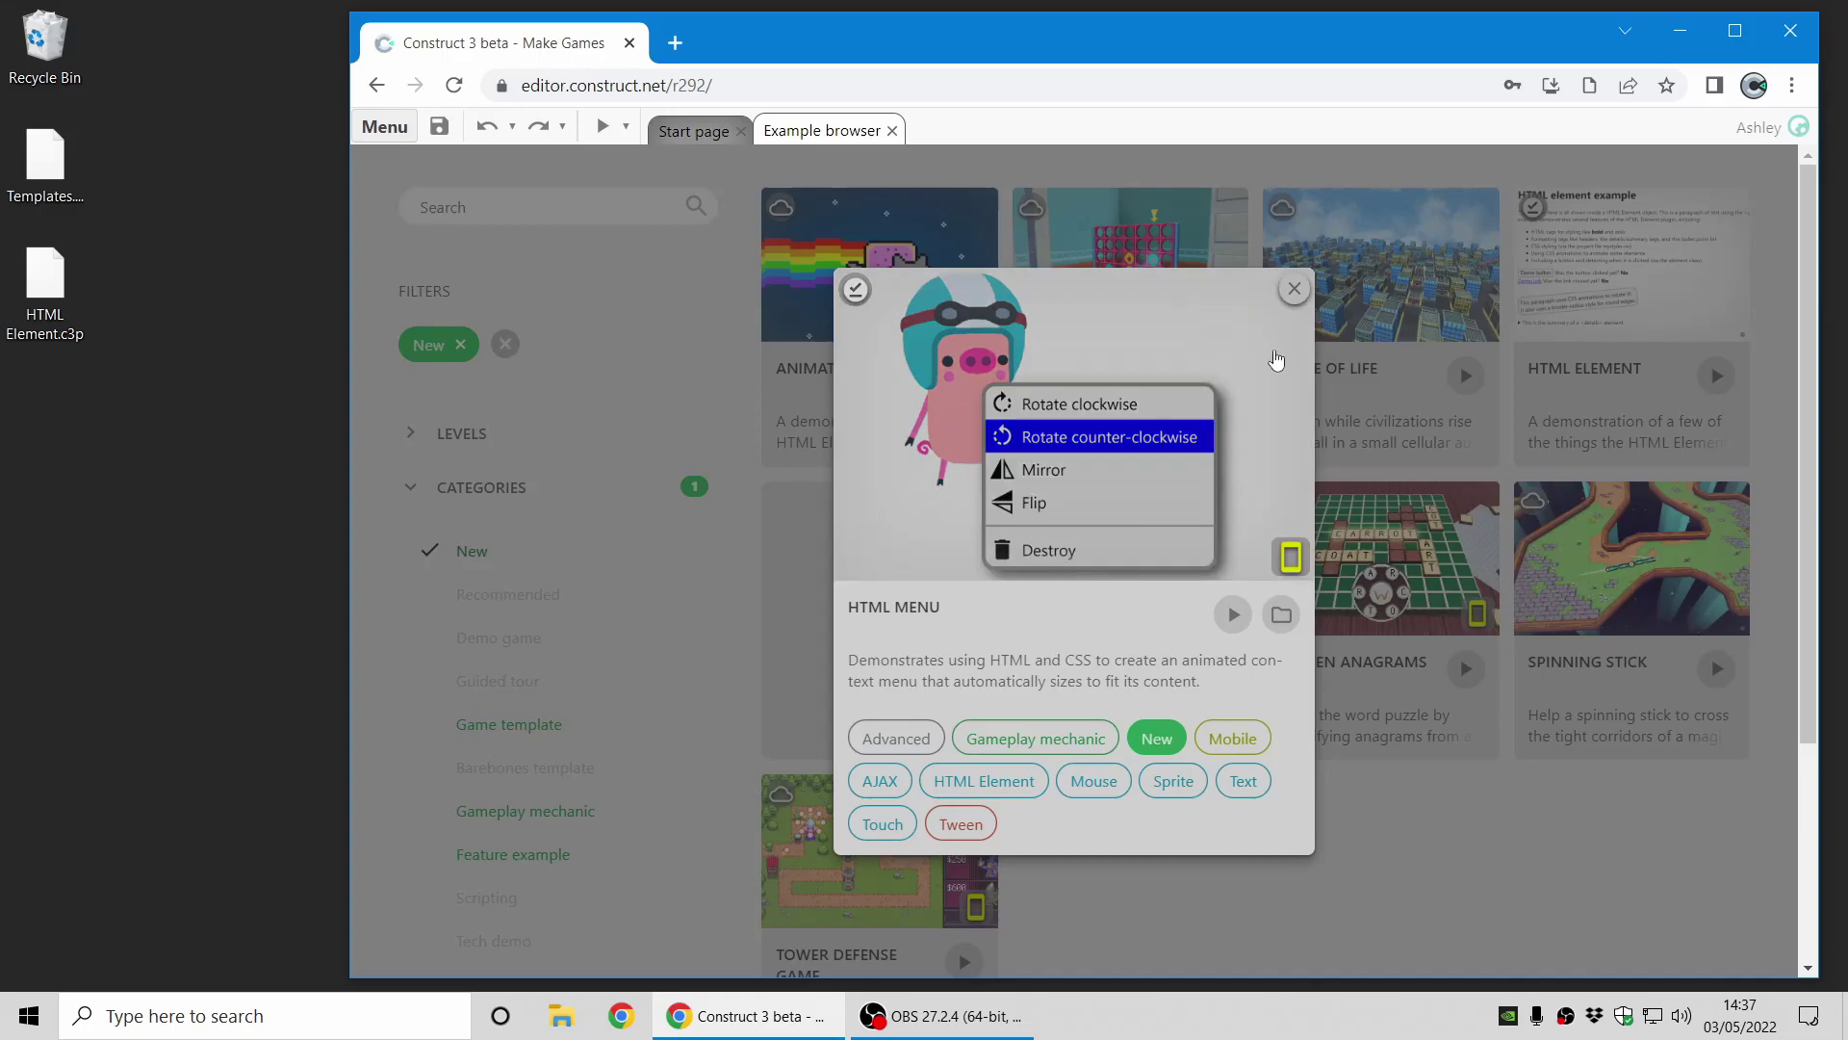
click(1294, 289)
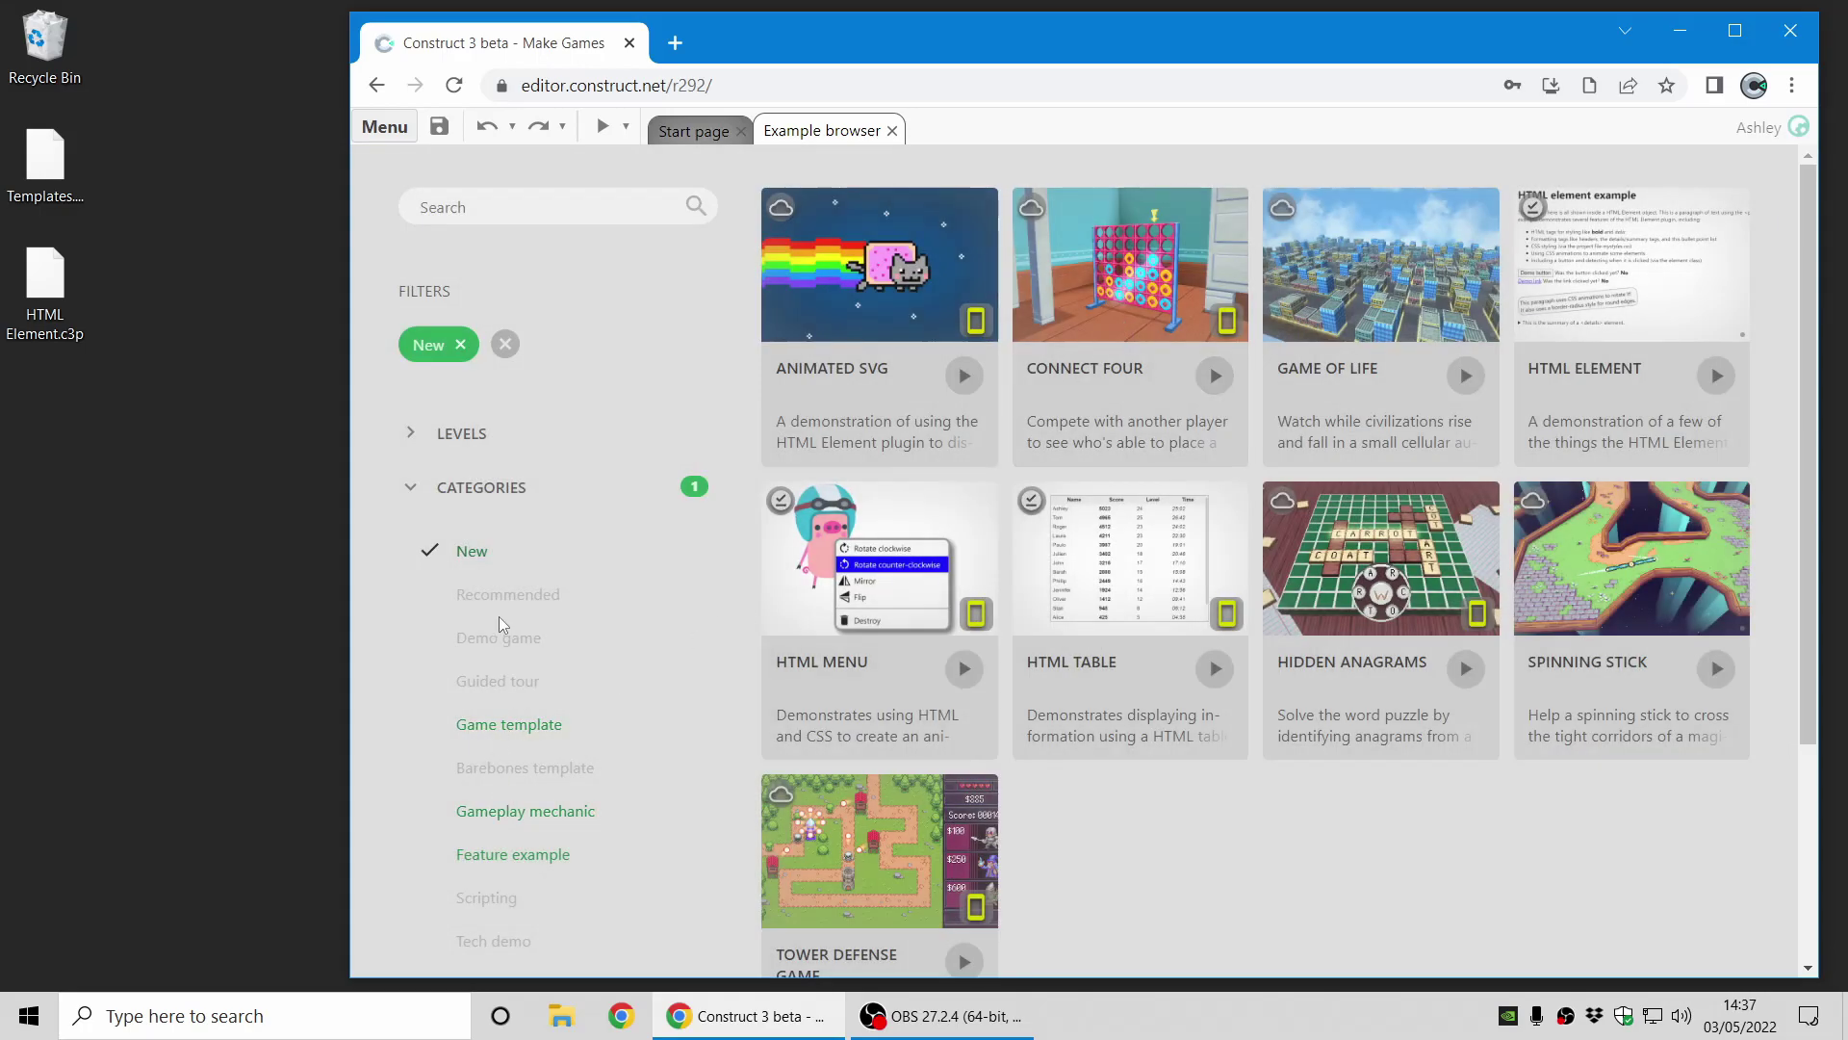
click(493, 556)
click(520, 685)
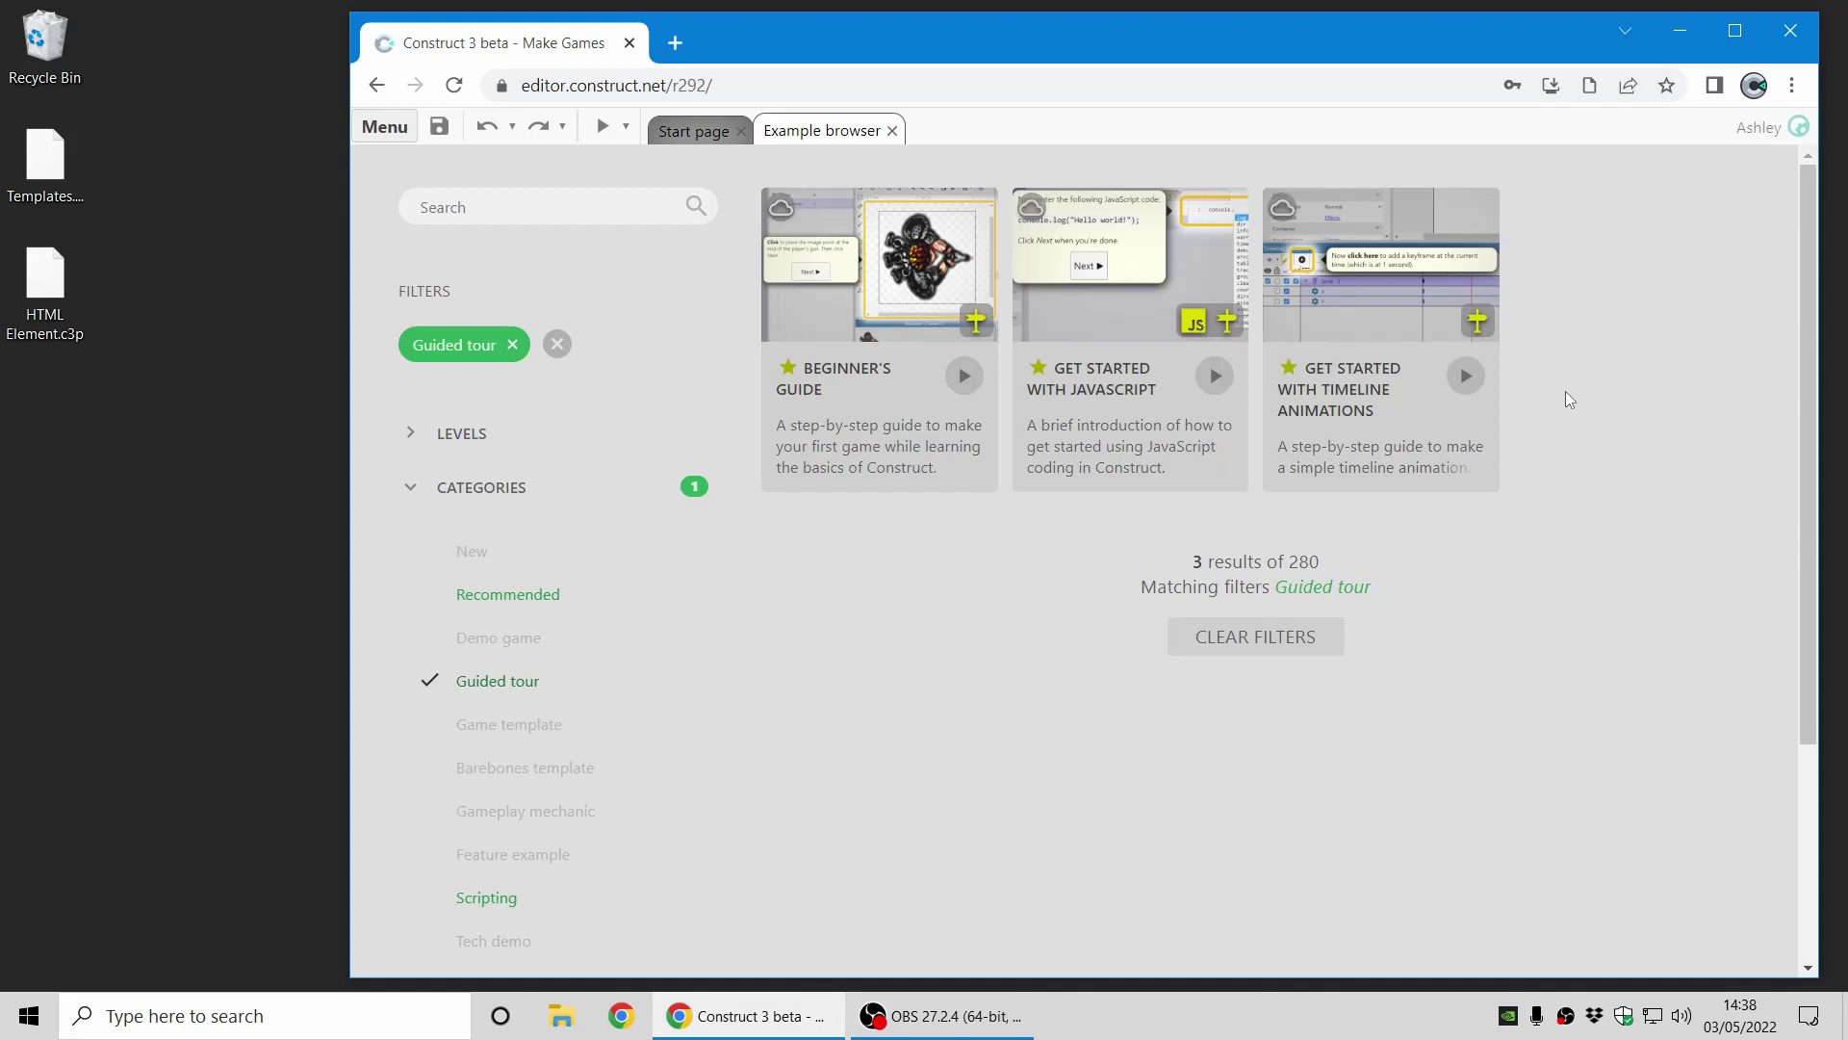
click(499, 686)
click(481, 552)
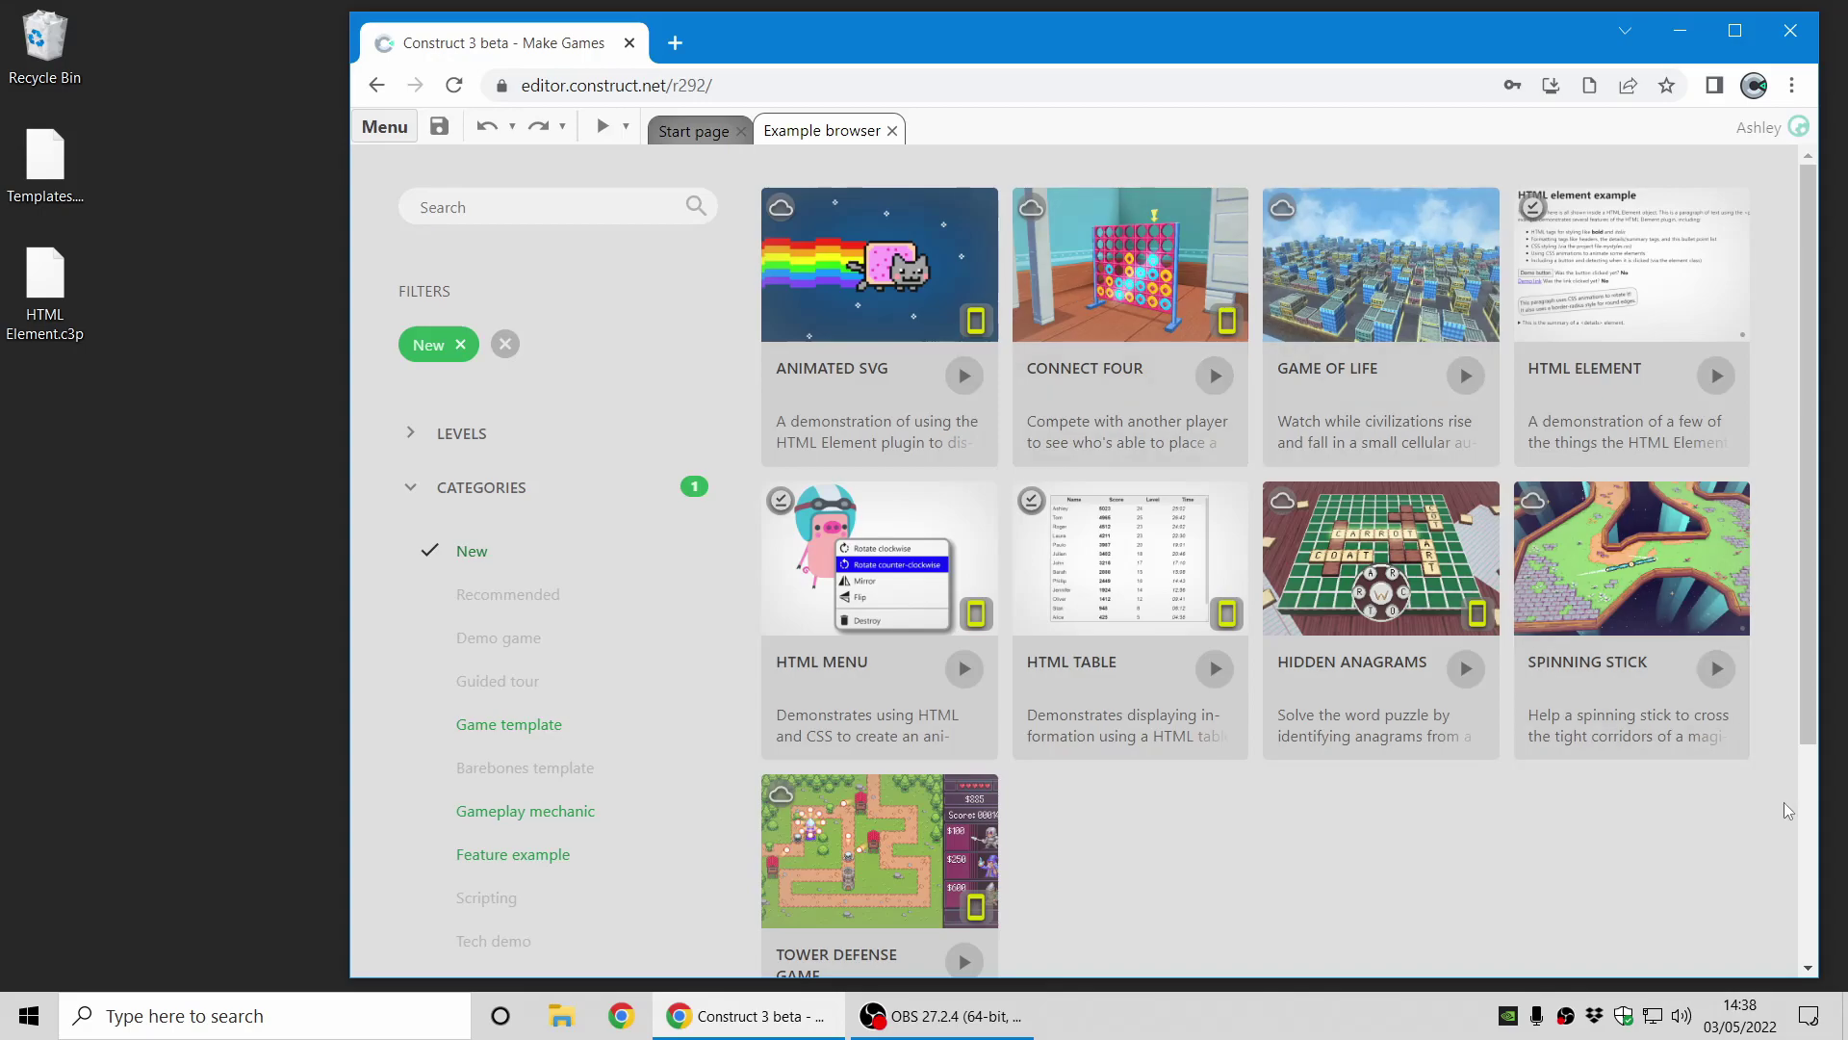
- Scroll through the nine New examples, from Animated SVG to Tower Defense Game
scroll(1405, 730, down, 3)
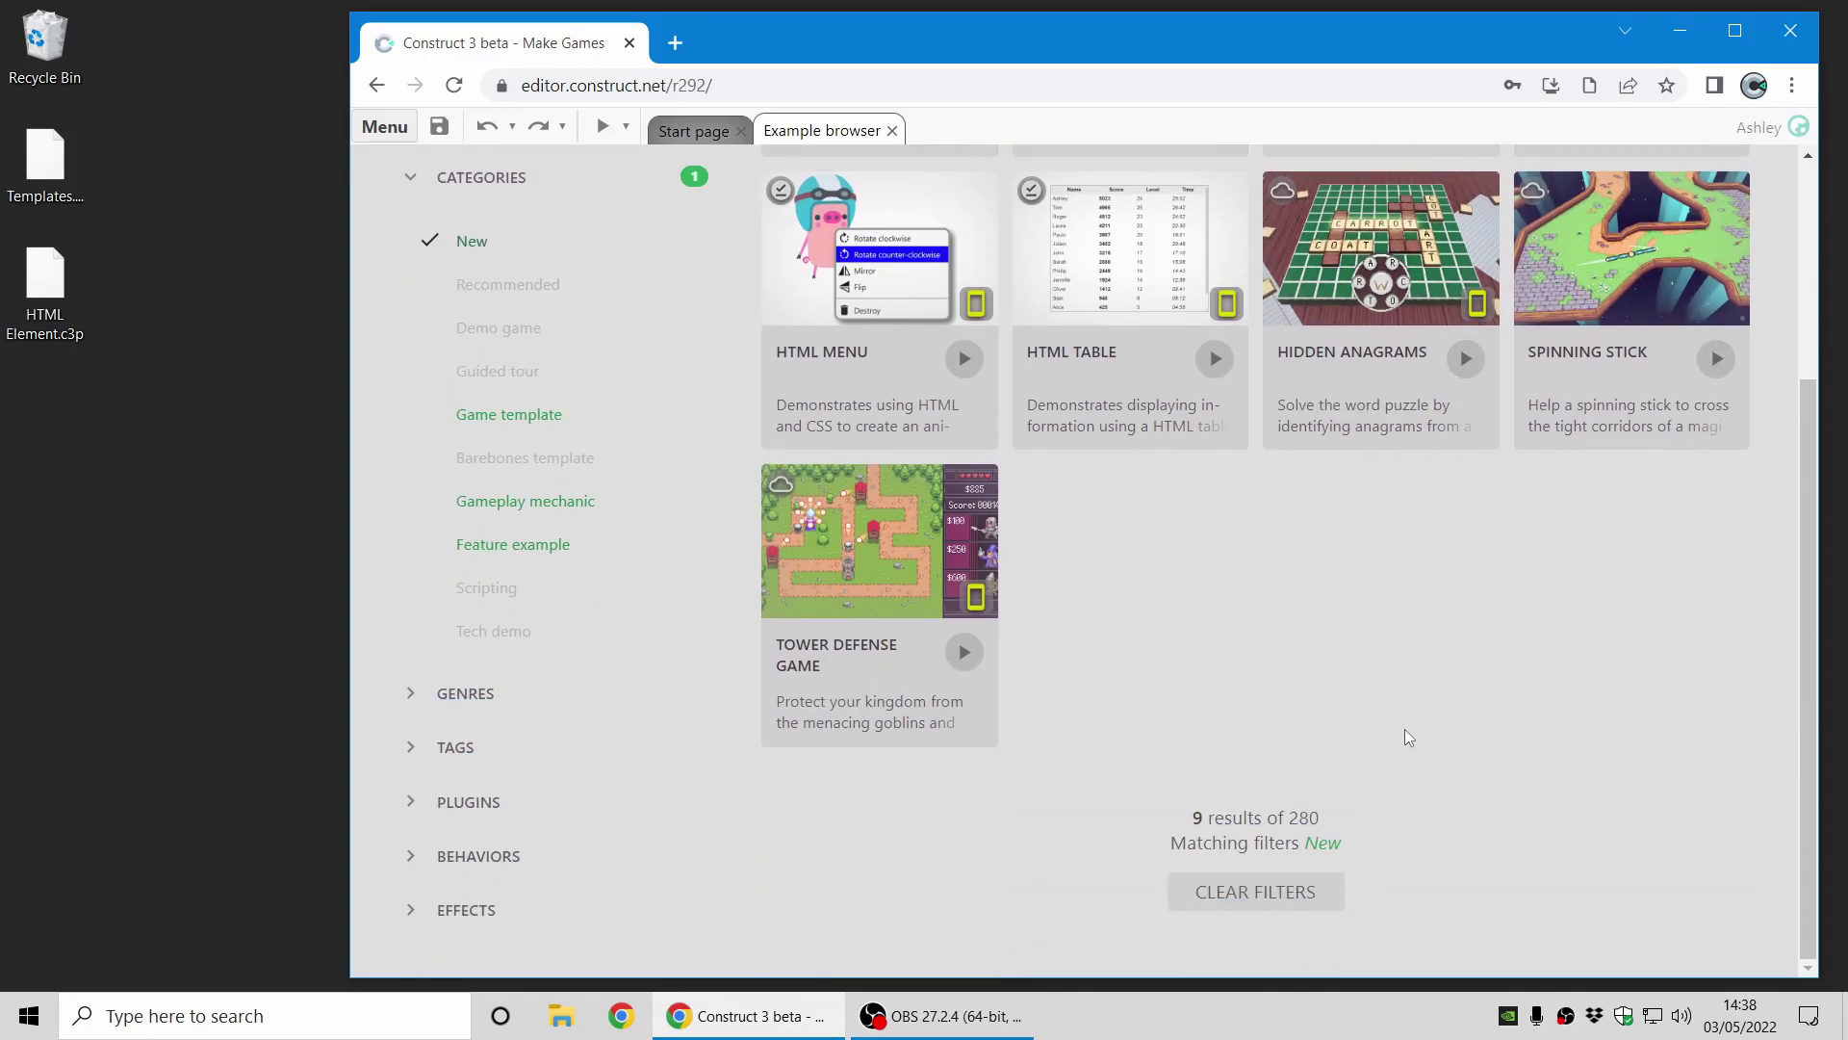
scroll(1408, 747, up, 3)
scroll(1408, 747, down, 2)
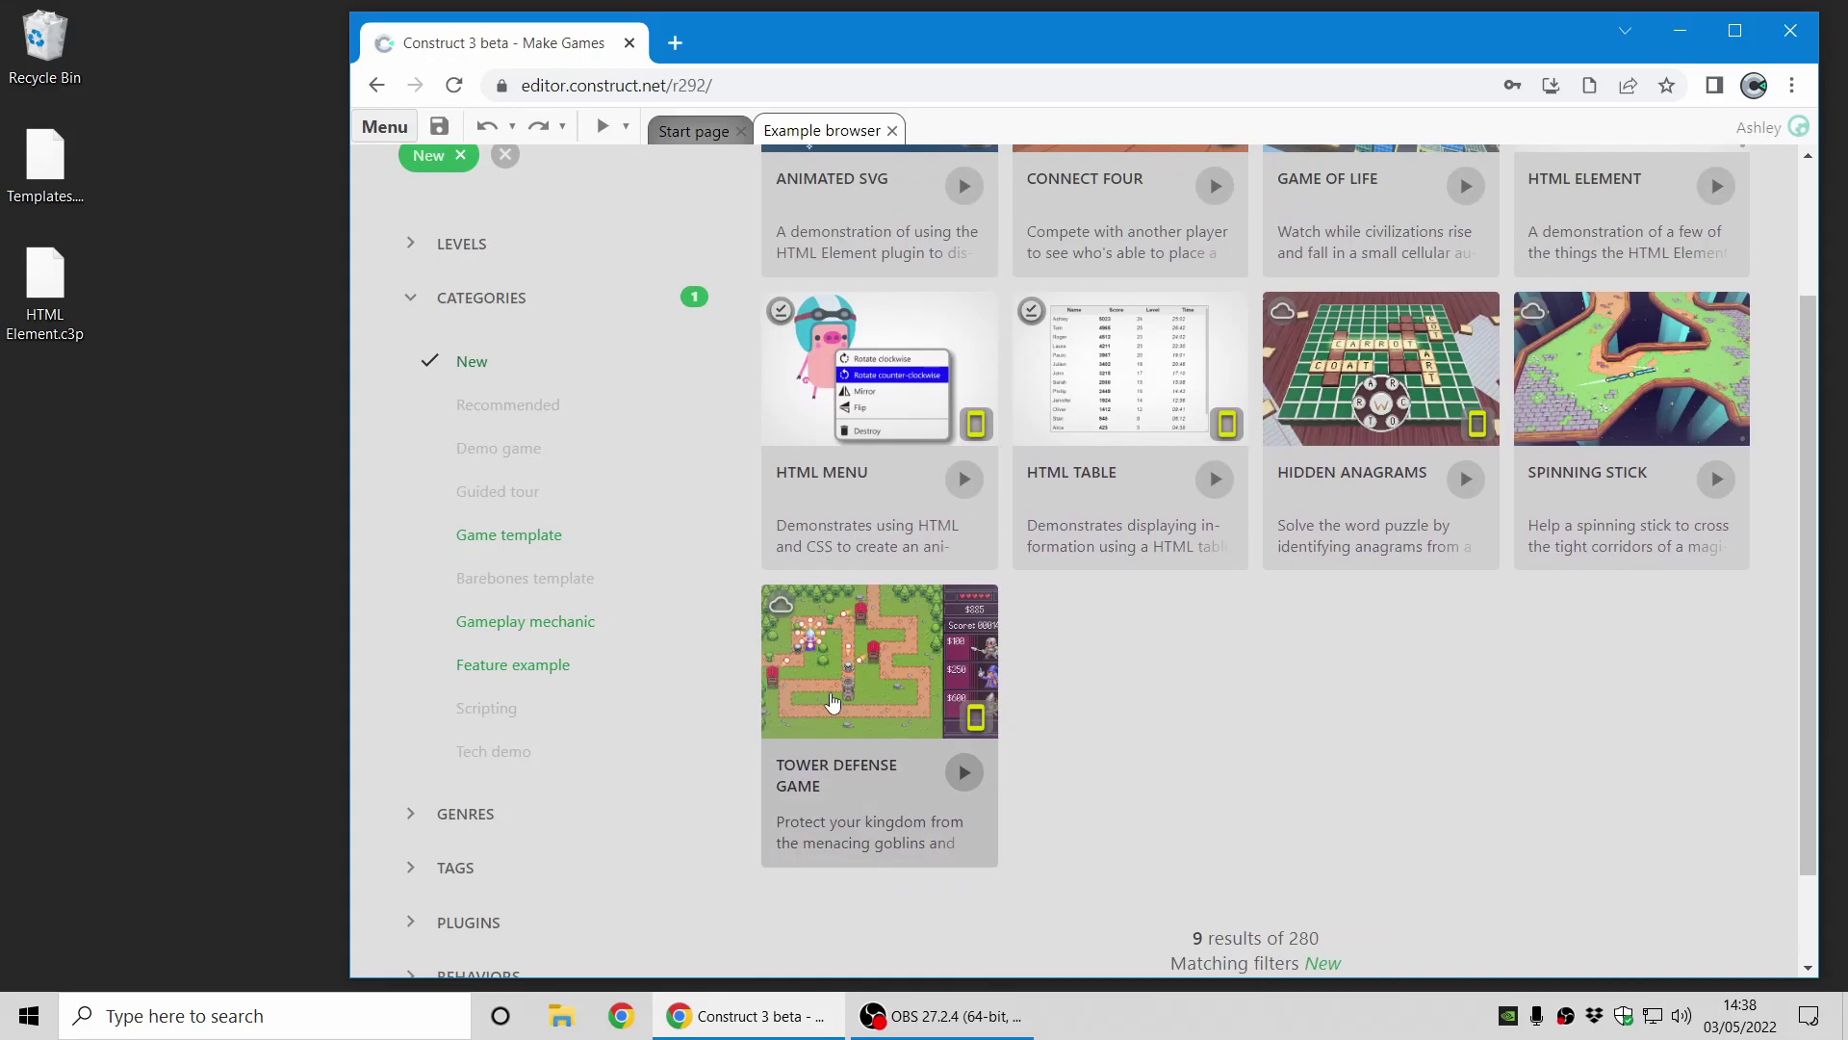
scroll(1680, 799, up, 2)
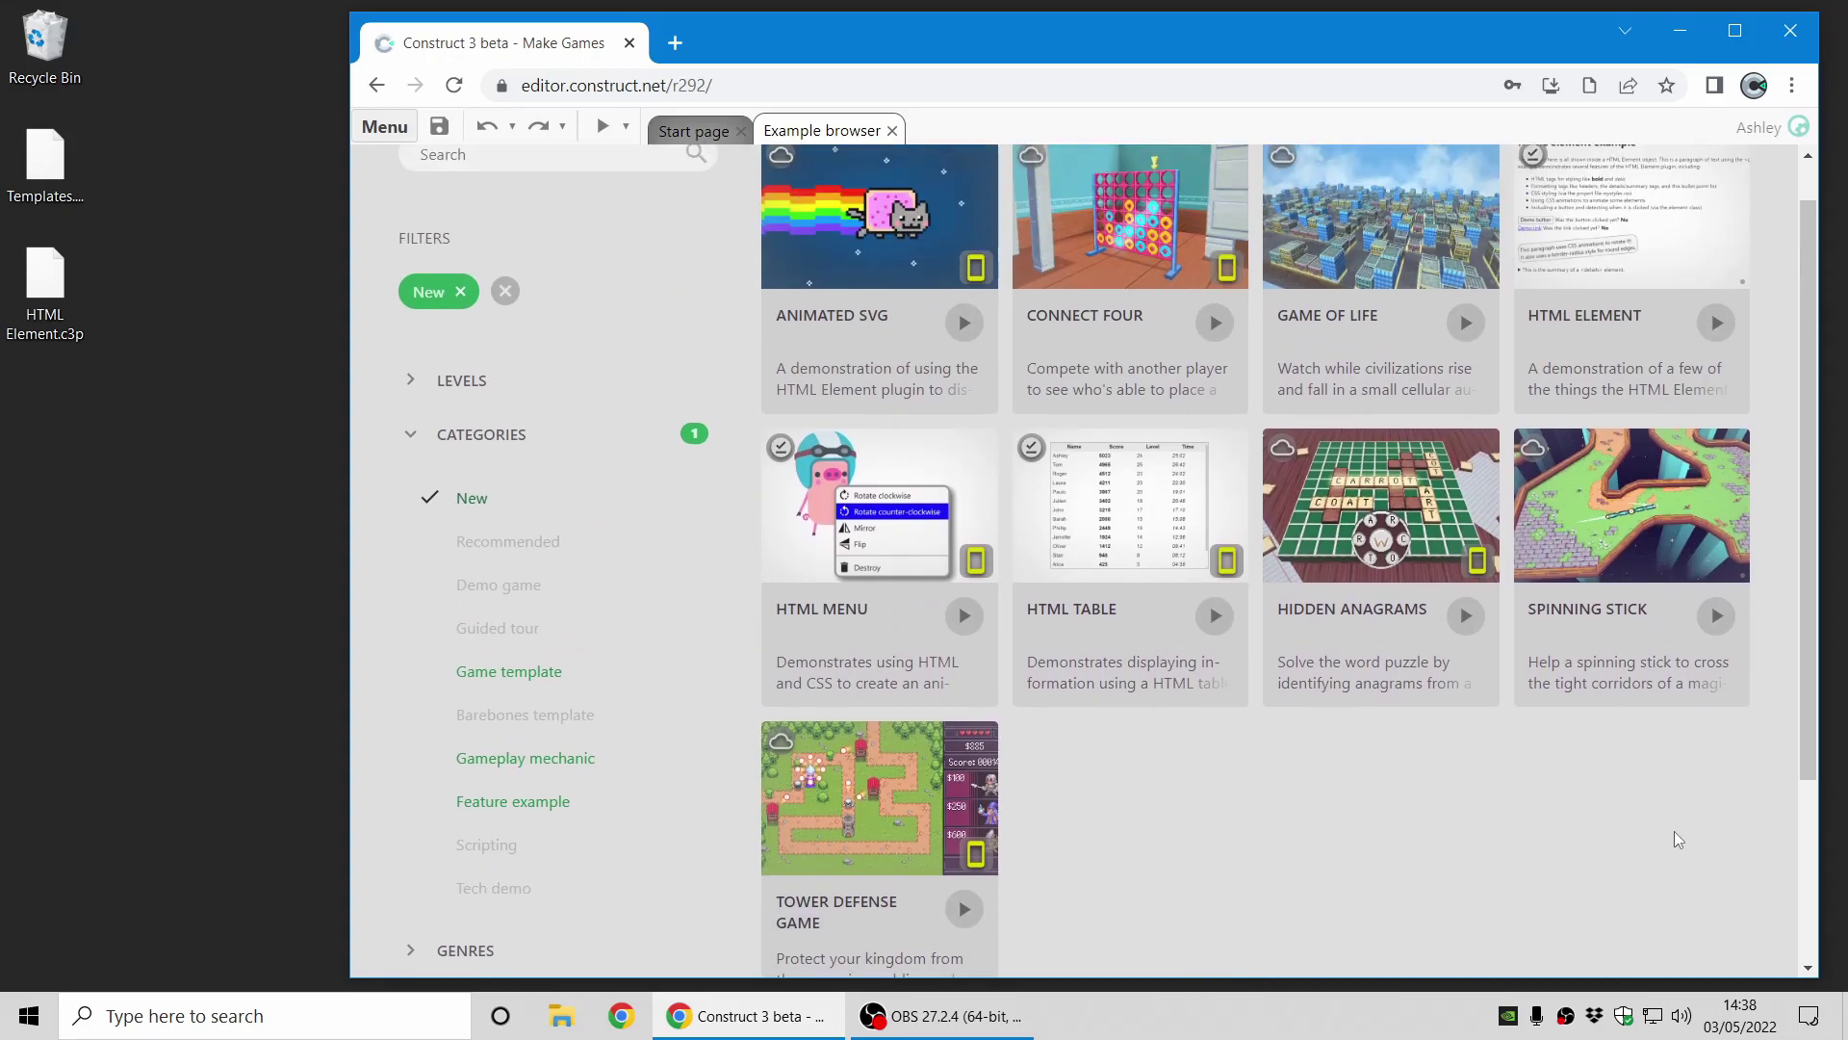